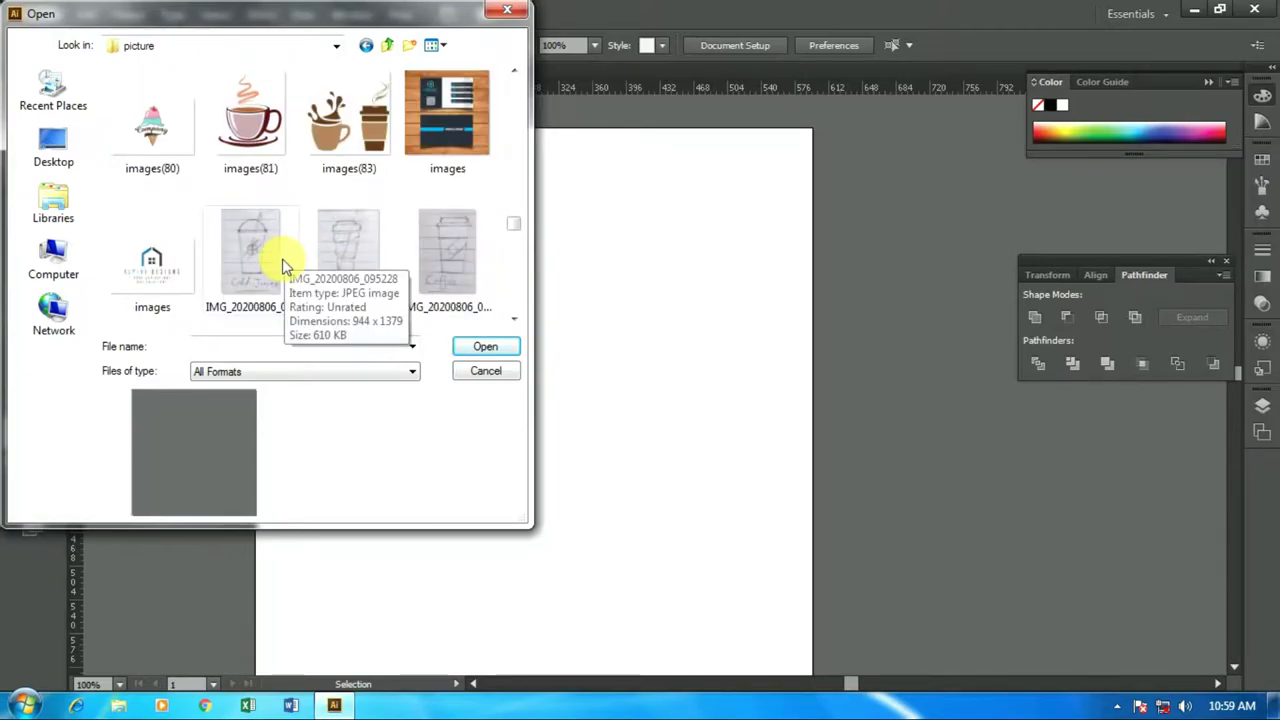
Step: Pick the sketch photo IMG_20200806_095228 in the picture folder as the file to open
left_click(283, 265)
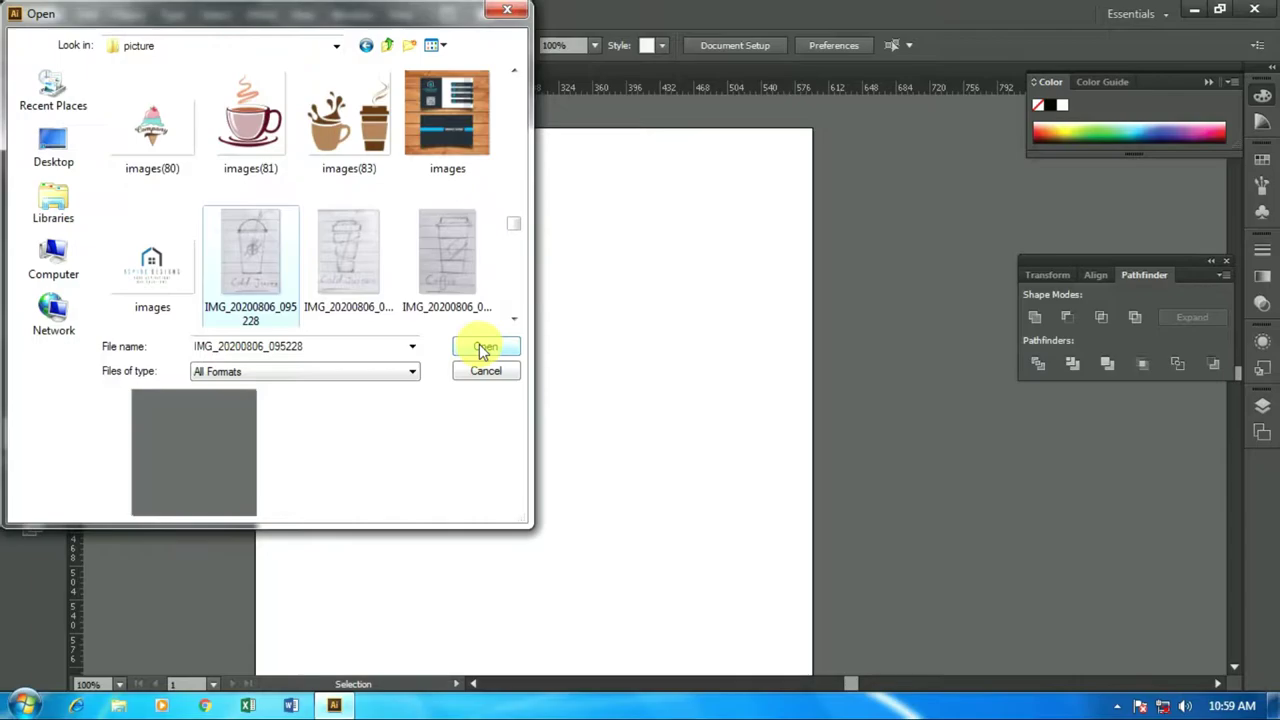
Step: Open the sketch image and shrink it around its centre
left_click(483, 348)
scroll(480, 350, "up", 3)
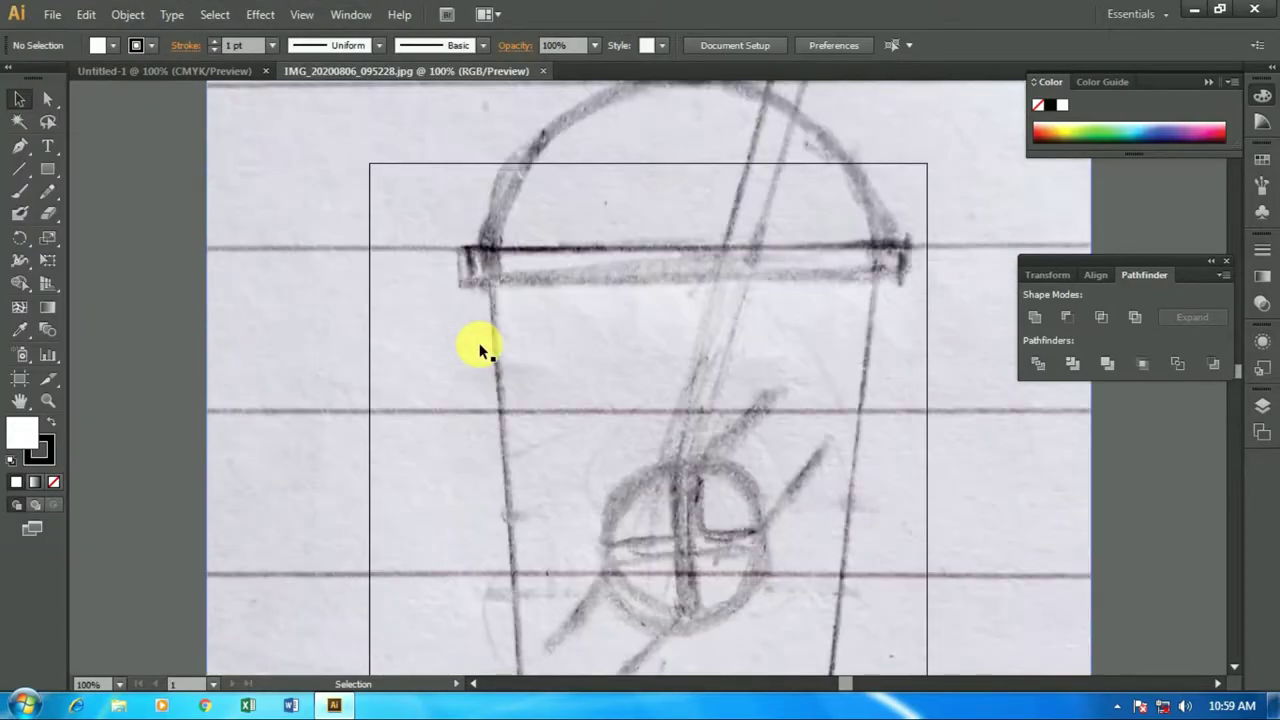
key("ctrl+minus")
key("ctrl+minus")
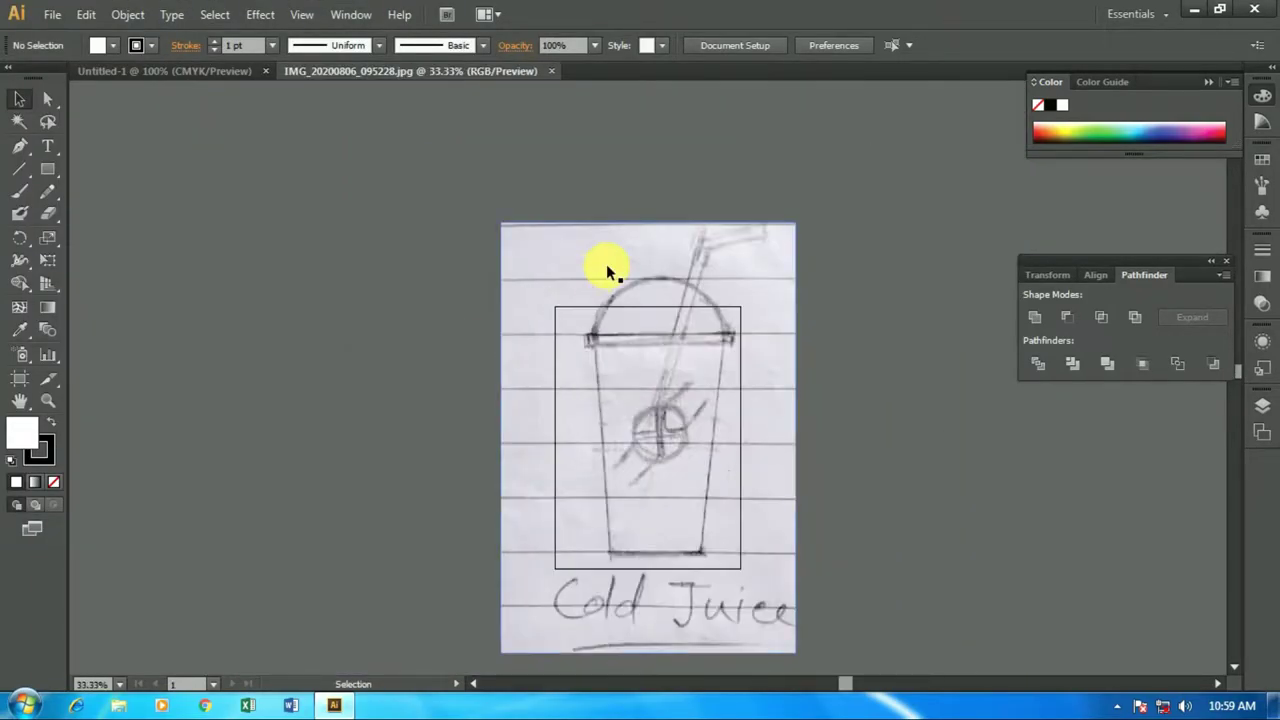
left_click(590, 264)
left_click_drag(503, 226, 587, 350)
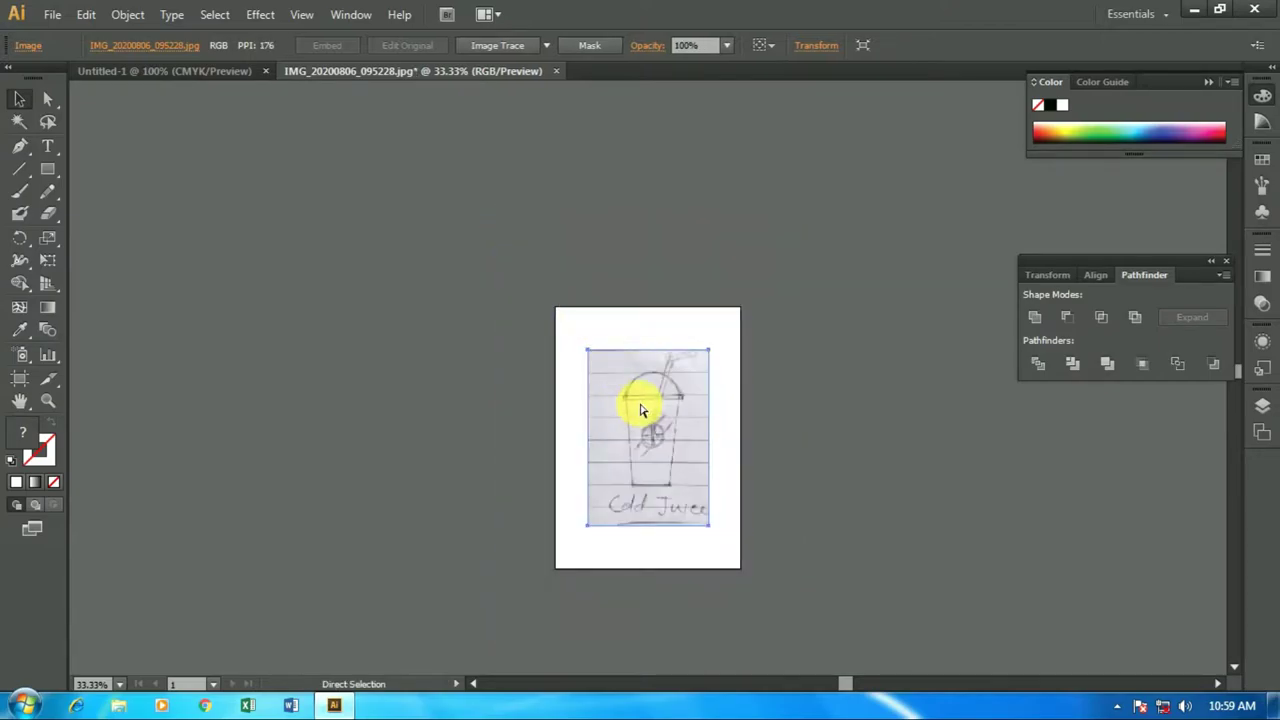
key("ctrl+plus")
key("ctrl+plus")
scroll(634, 400, "down", 3)
right_click(634, 401)
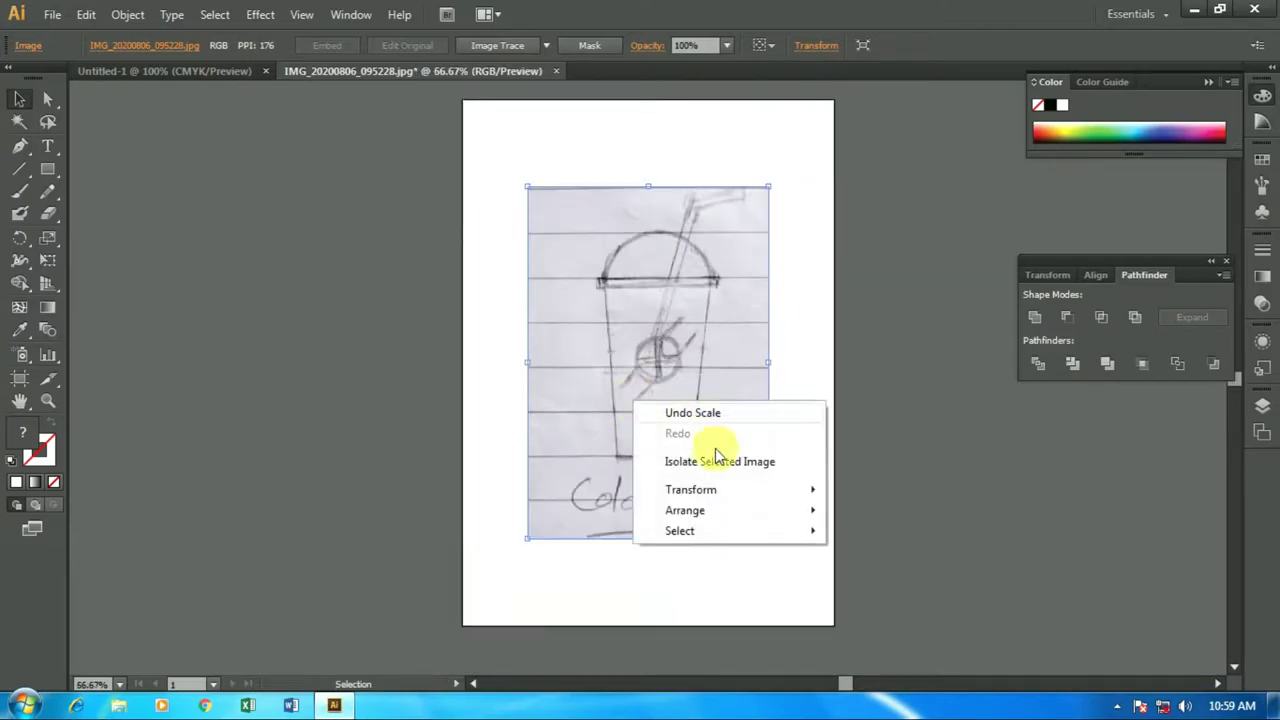
left_click(612, 418)
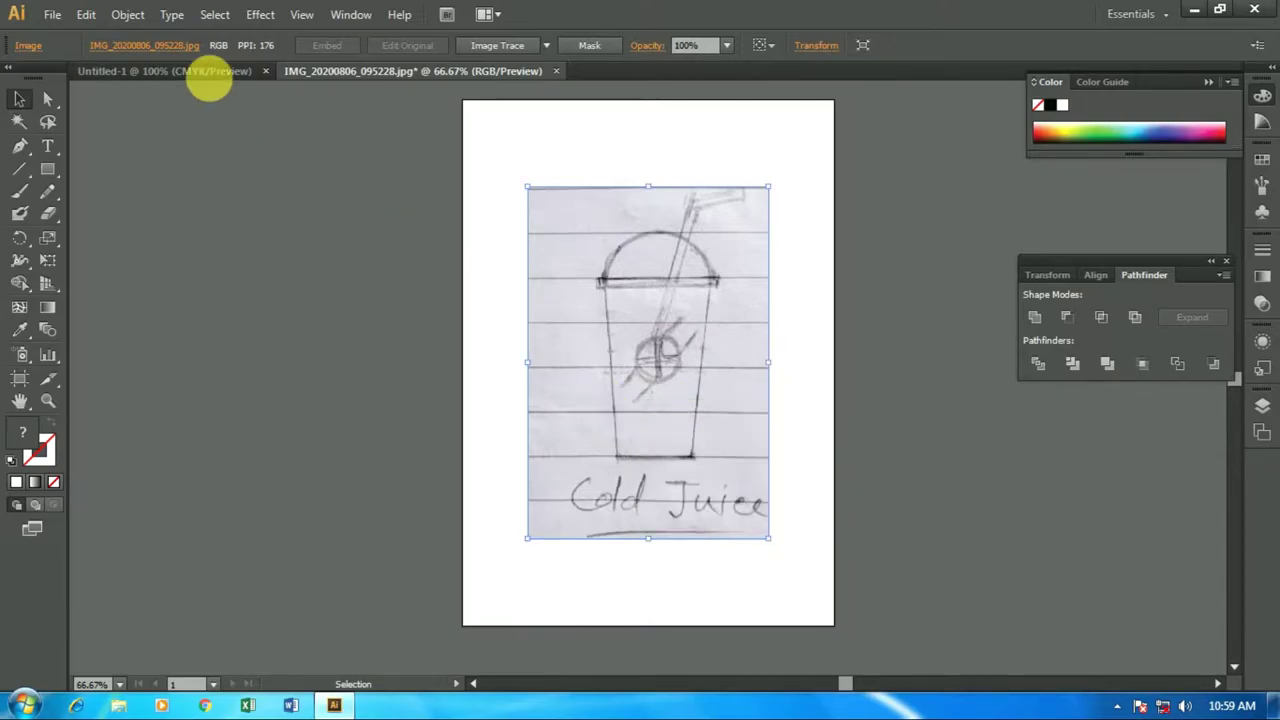
Step: Paste the sketch into Untitled-1 and enlarge it to fill the artboard
left_click(206, 73)
key("ctrl+v")
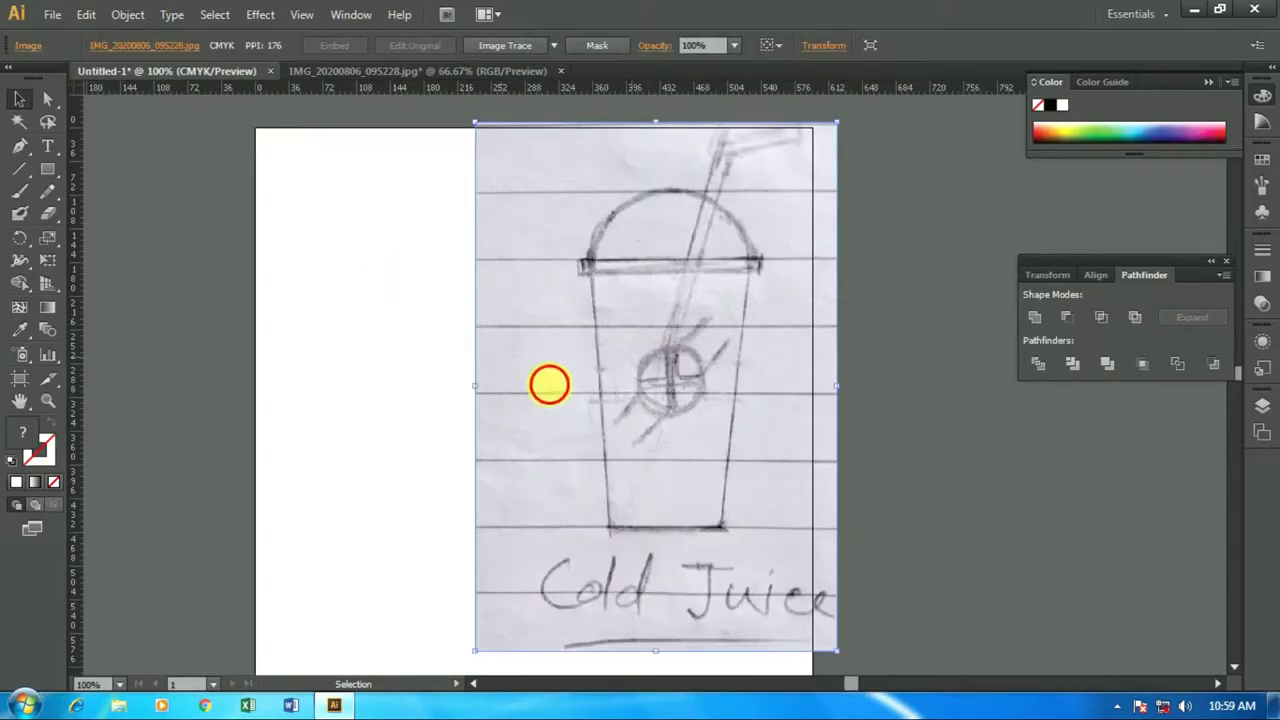
mouse_move(549, 380)
left_mouse_down()
mouse_move(460, 398)
mouse_move(504, 401)
left_mouse_up()
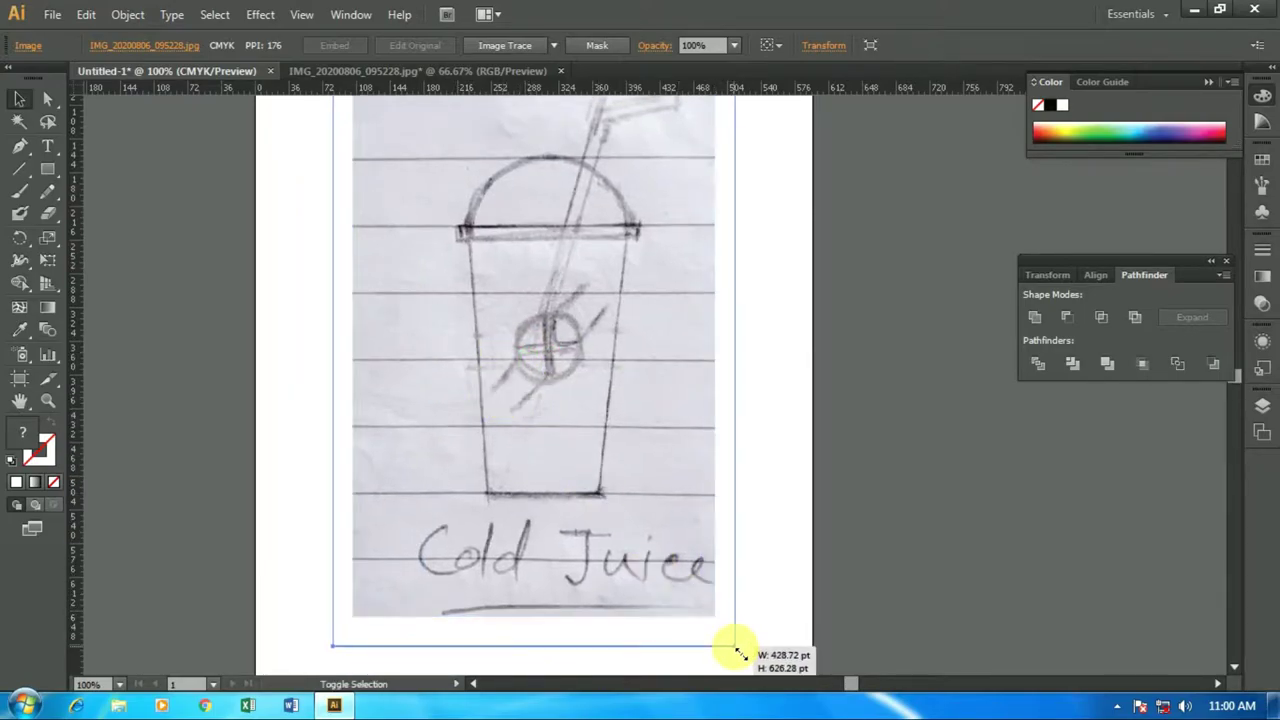
left_click_drag(727, 632, 737, 651)
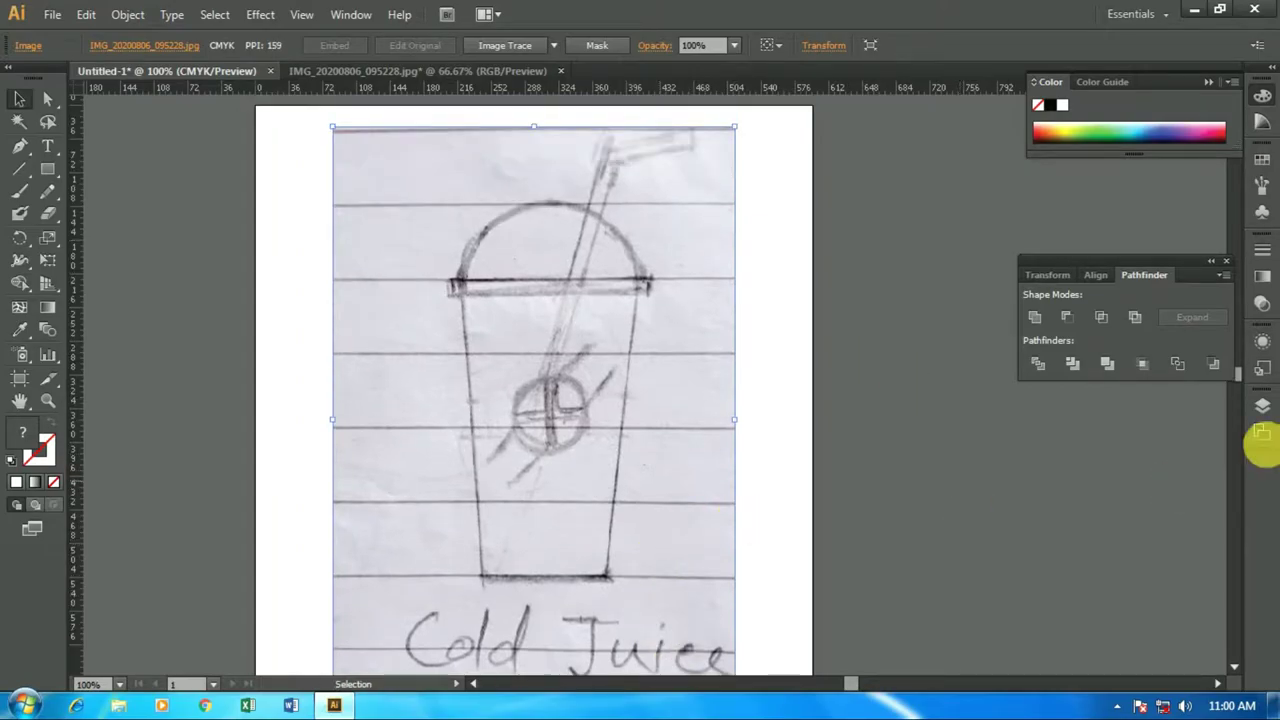
Step: Add a new layer above Layer 1 and fade the sketch to low opacity
left_click(1262, 406)
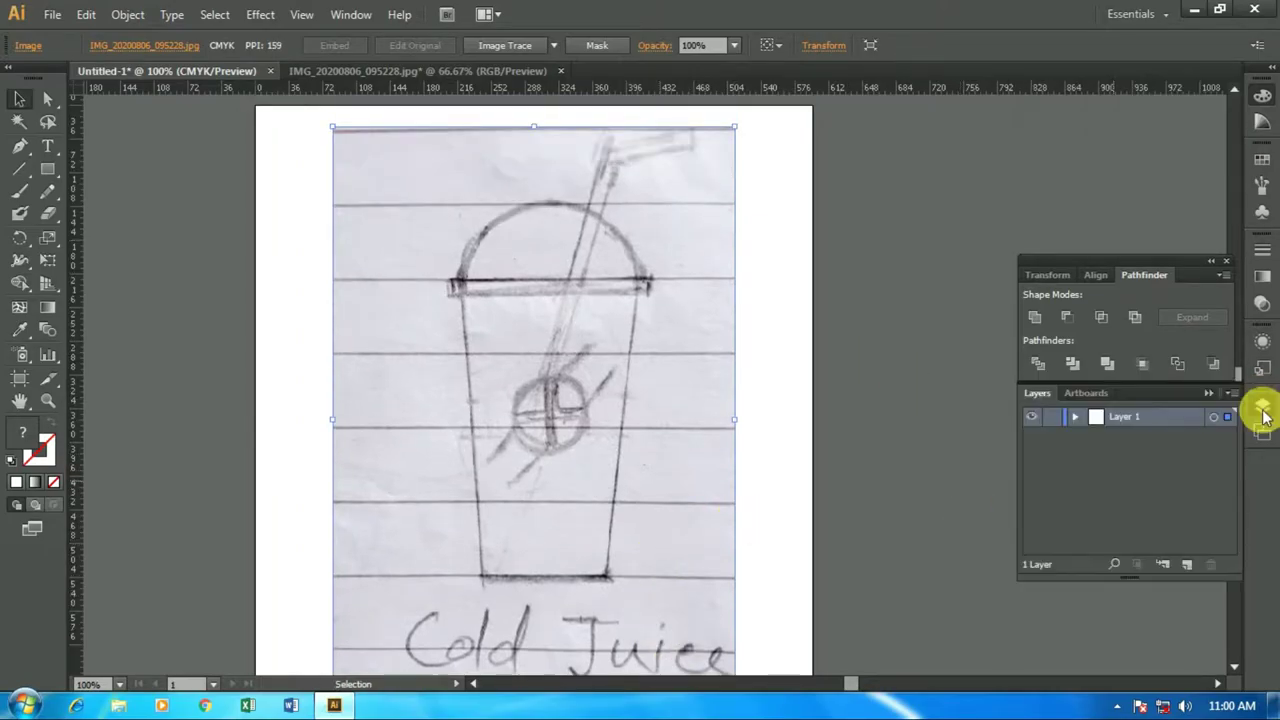
left_click(1188, 565)
left_click(1100, 436)
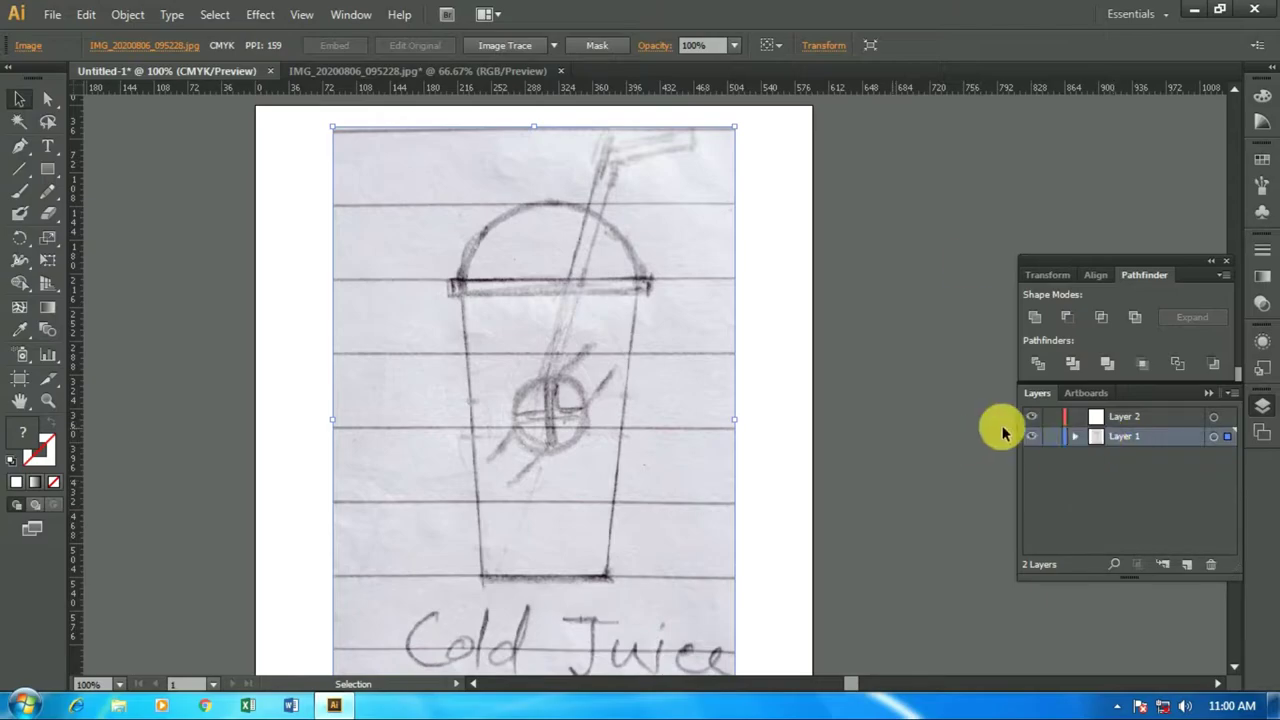
left_click(735, 47)
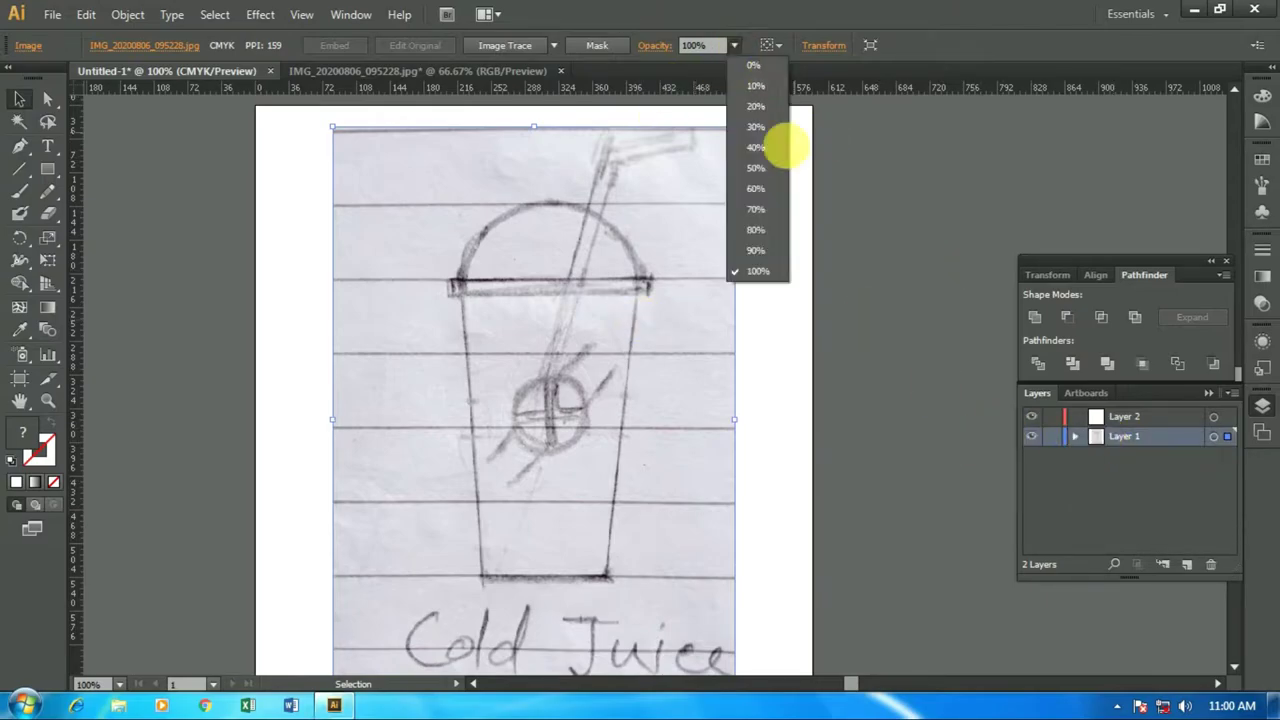
left_click(756, 168)
left_click(733, 46)
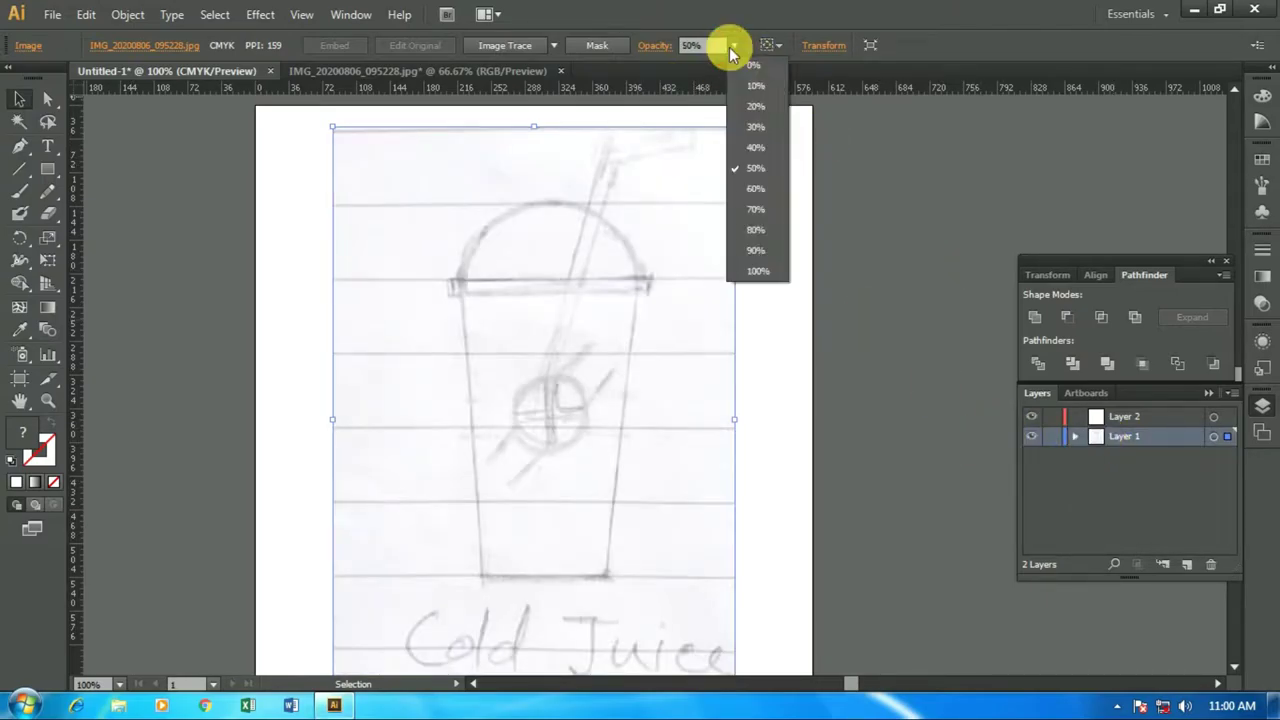
left_click(756, 127)
Step: Clear the selection and make Layer 2 the active drawing layer
left_click(745, 379)
scroll(680, 390, "down", 1)
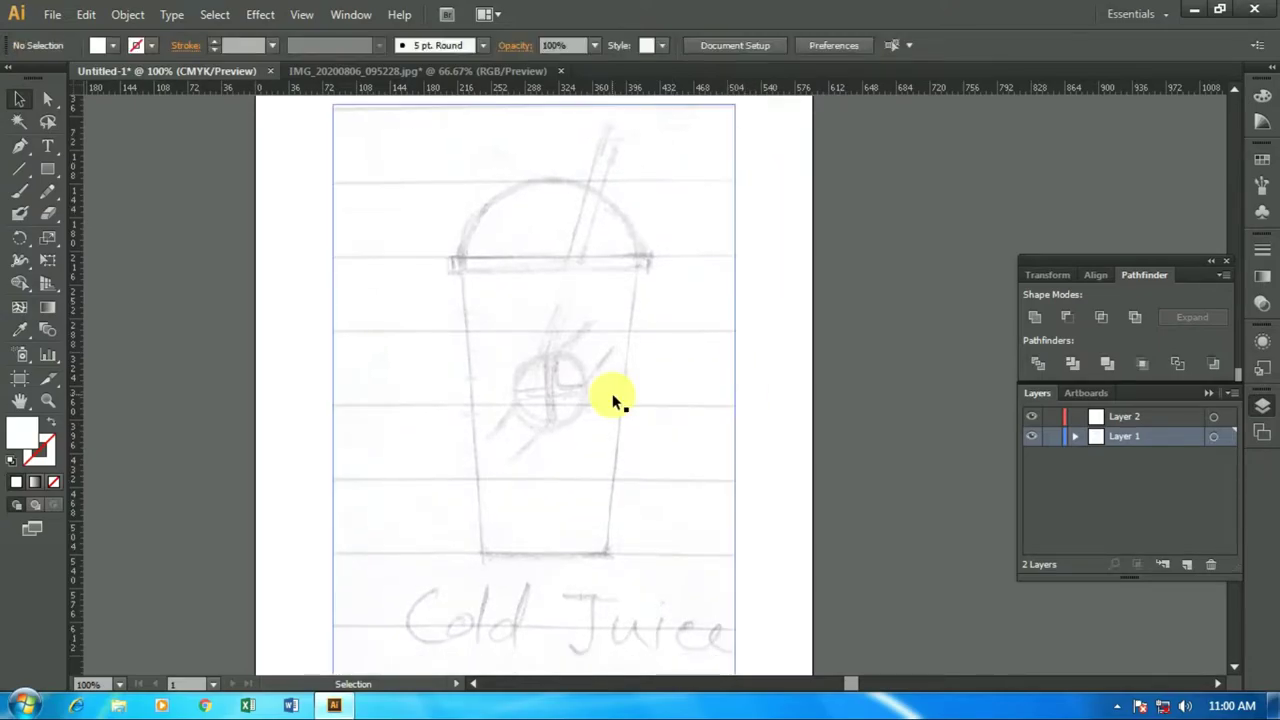
scroll(752, 458, "up", 2)
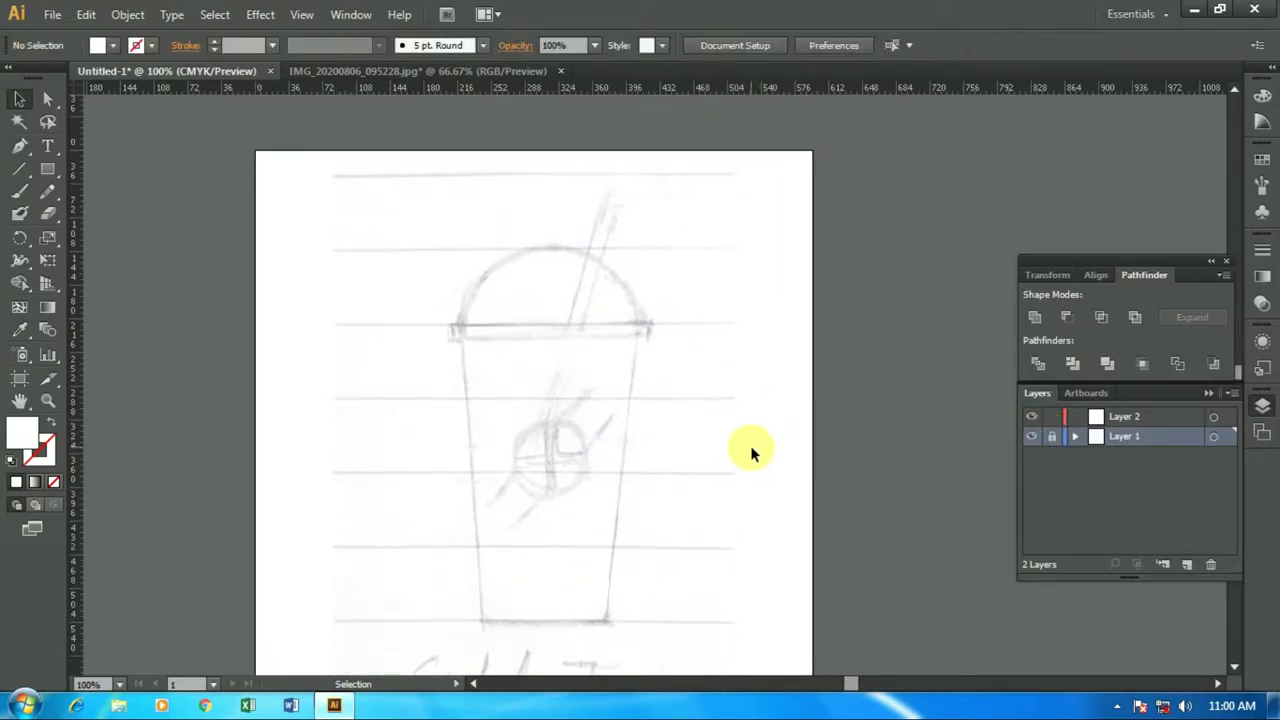
scroll(750, 452, "down", 1)
scroll(750, 452, "down", 1)
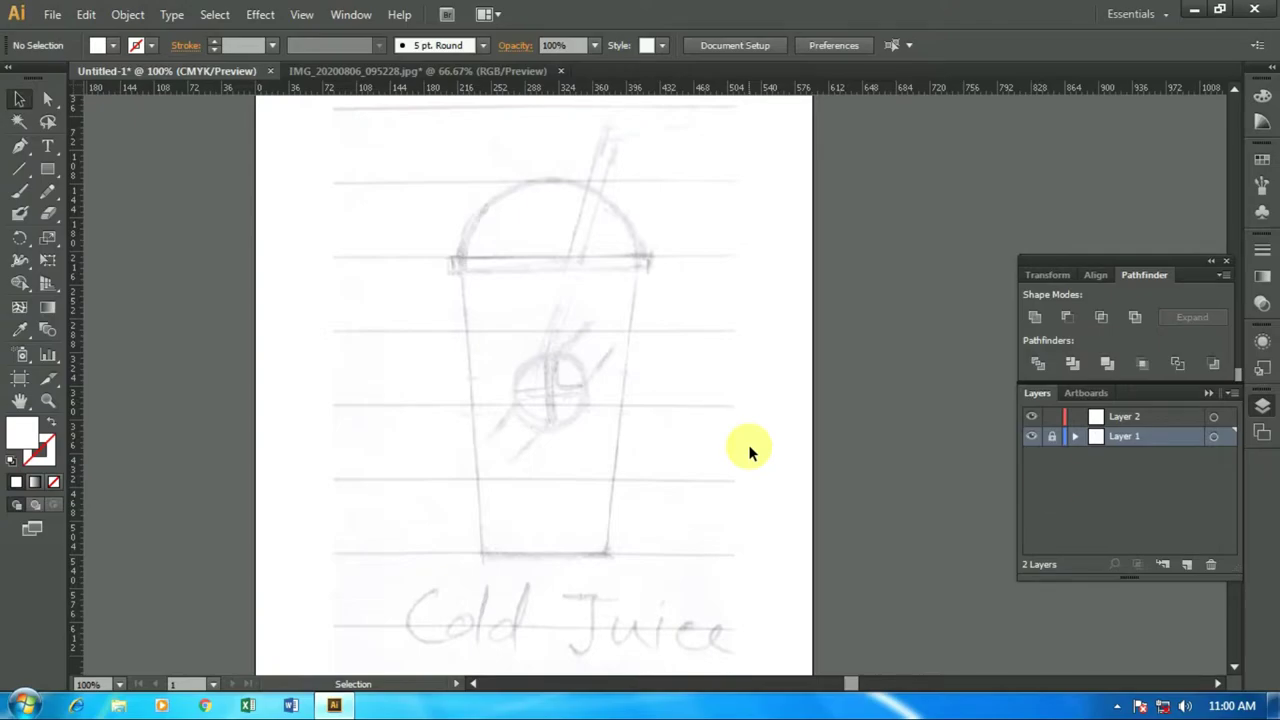
left_click(1097, 420)
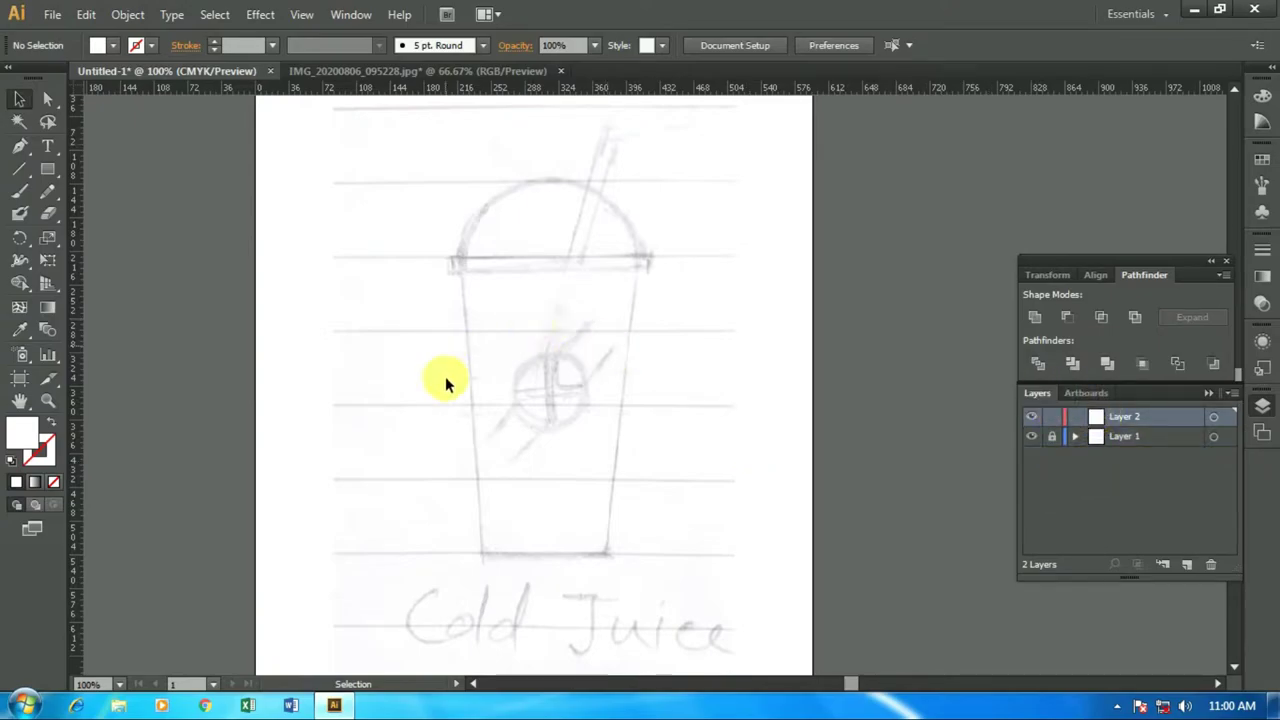
Step: Draw a rectangle over the cup body and slant its bottom-left corner inward
key("ctrl+plus")
left_click(47, 169)
mouse_move(365, 185)
left_mouse_down()
mouse_move(538, 484)
mouse_move(556, 636)
left_mouse_up()
left_click(49, 103)
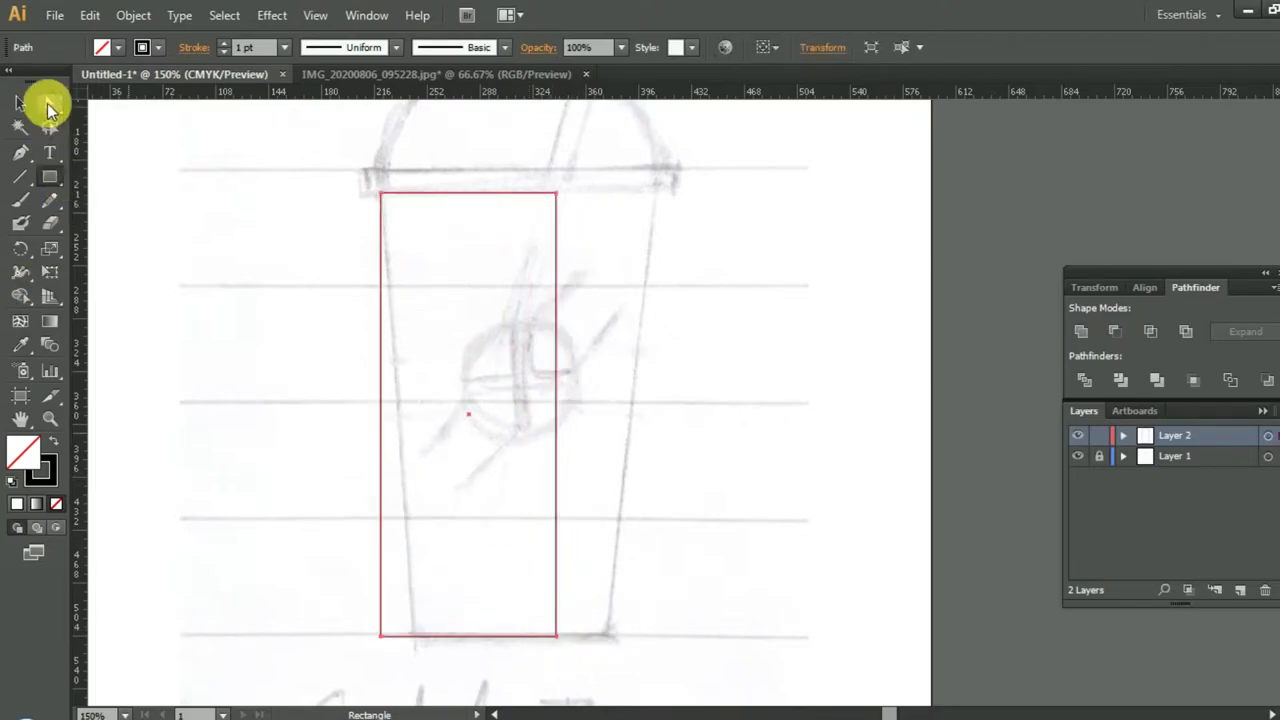
left_click(380, 636)
key("Right")
key("Right")
key("Right")
key("Right")
key("Right")
key("Right")
key("Right")
key("Right")
key("Right")
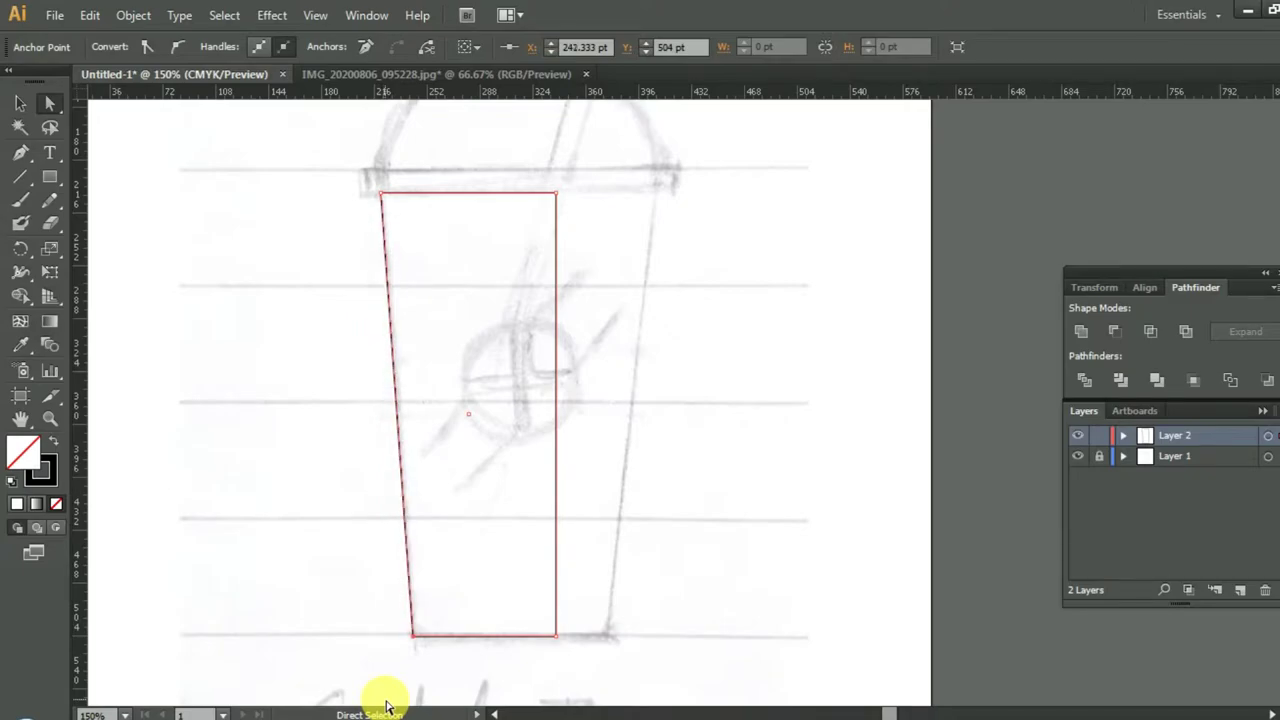
Step: Reflect a vertical copy to the cup's right side and Unite both halves
left_click(20, 103)
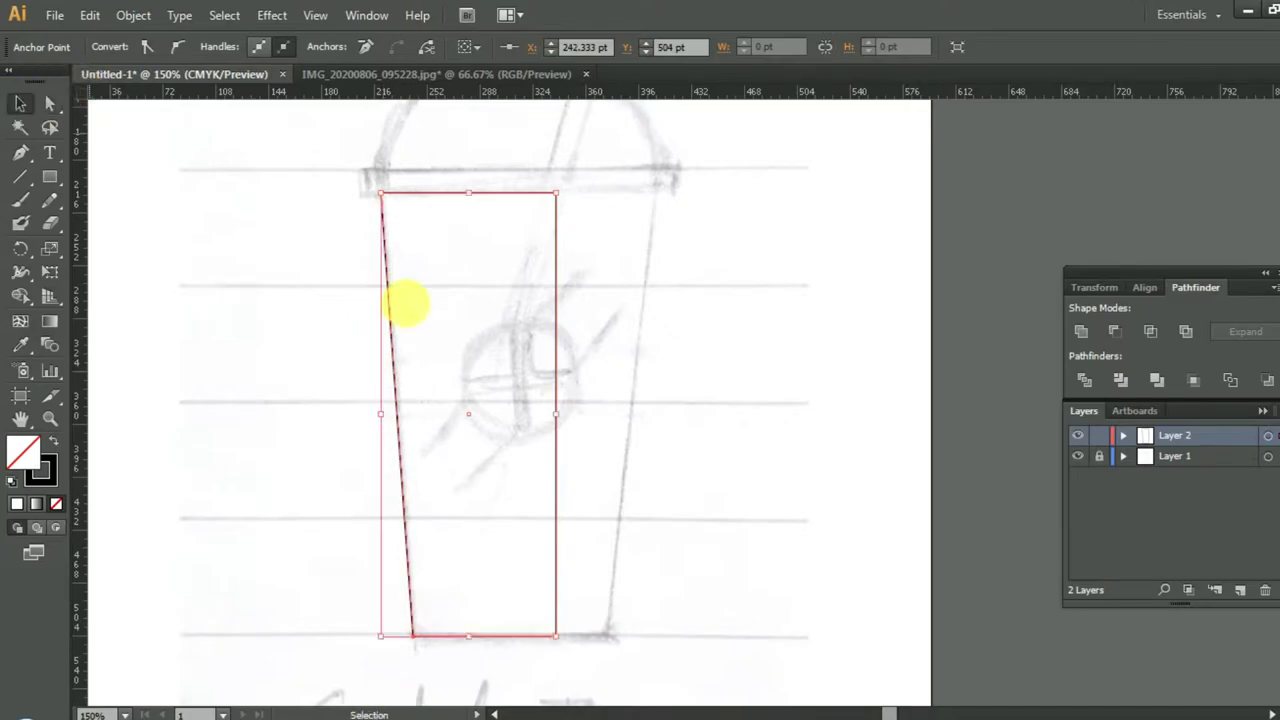
right_click(487, 325)
mouse_move(546, 579)
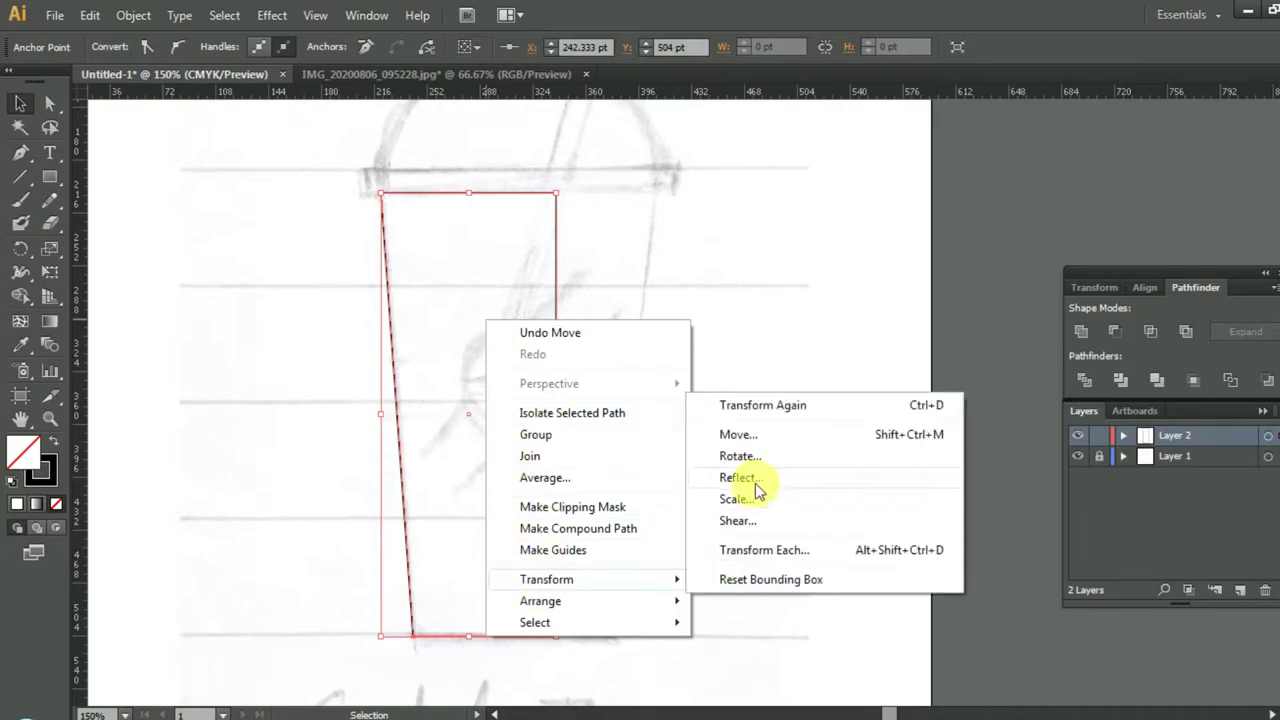
left_click(740, 478)
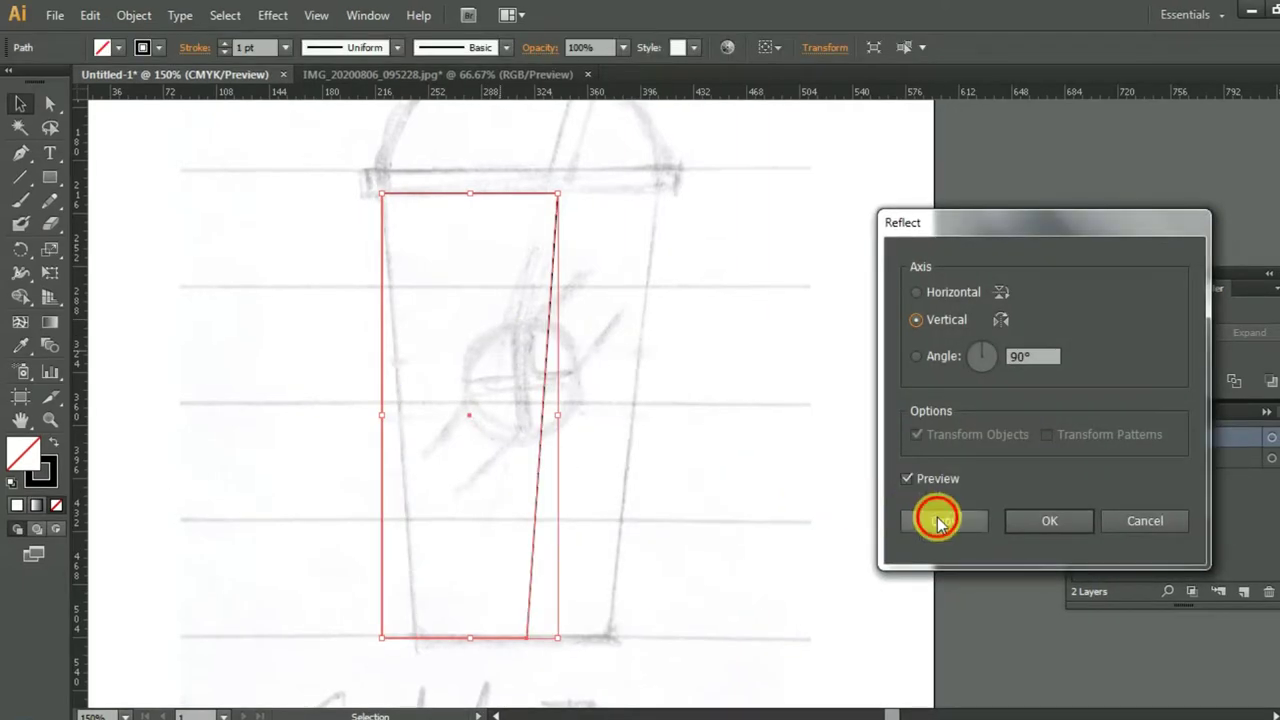
left_click(938, 521)
key("Right")
key("Right")
key("Right")
key("Right")
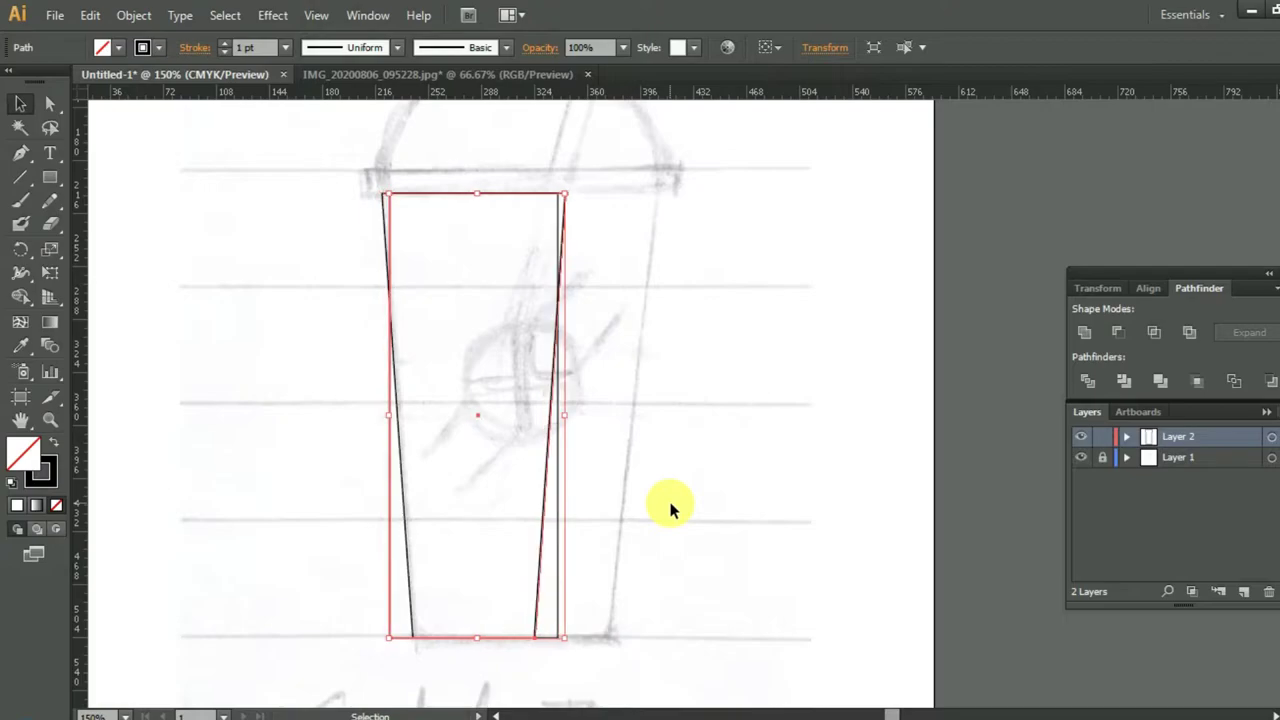
key("Right")
key("Right")
key("Right")
key("Right")
key("Right")
key("Right")
key("Right")
key("Right")
key("Right")
key("Right")
key("Right")
key("Right")
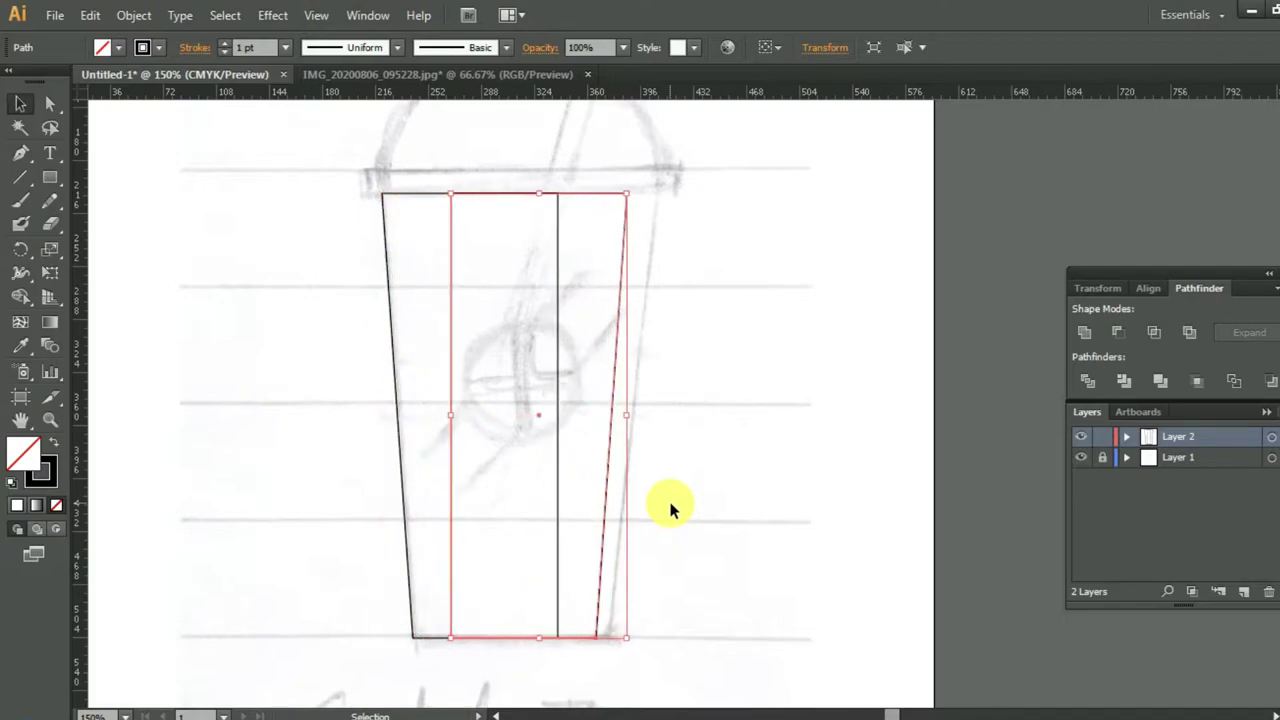
key("Right")
key("Right")
key("Right")
scroll(670, 510, "up", 1)
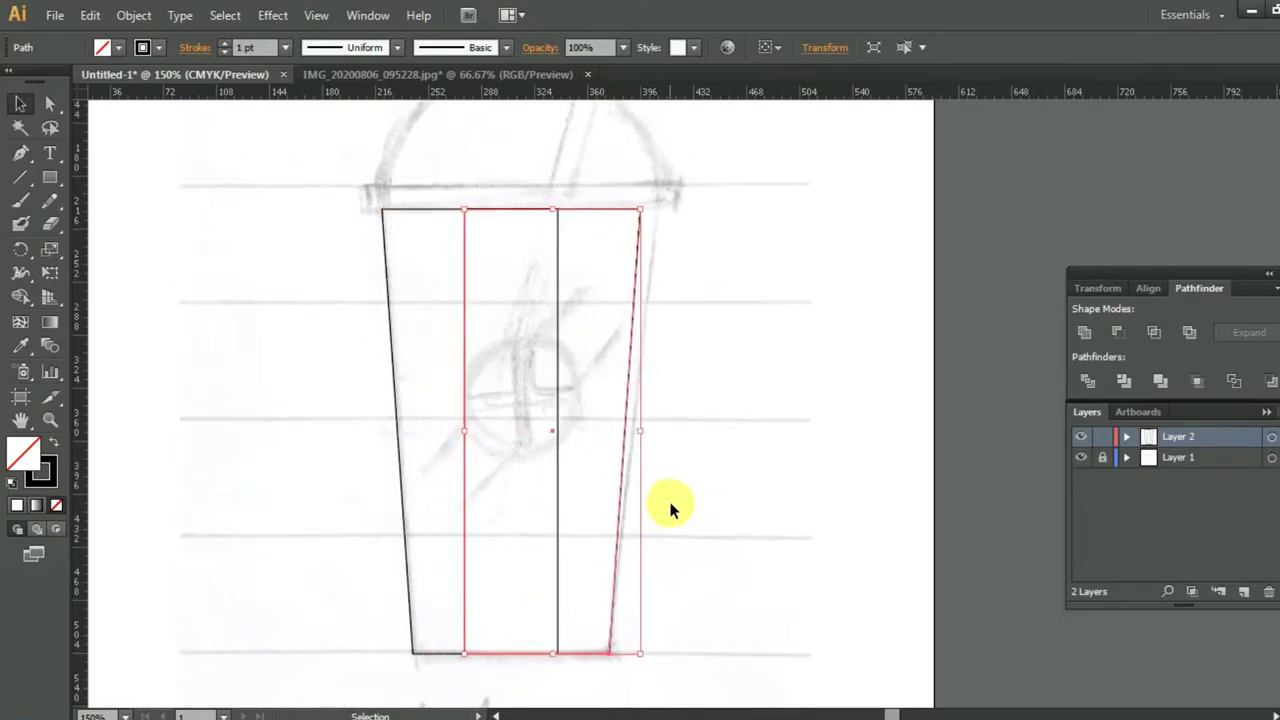
key("Right")
key("Right")
key("Right")
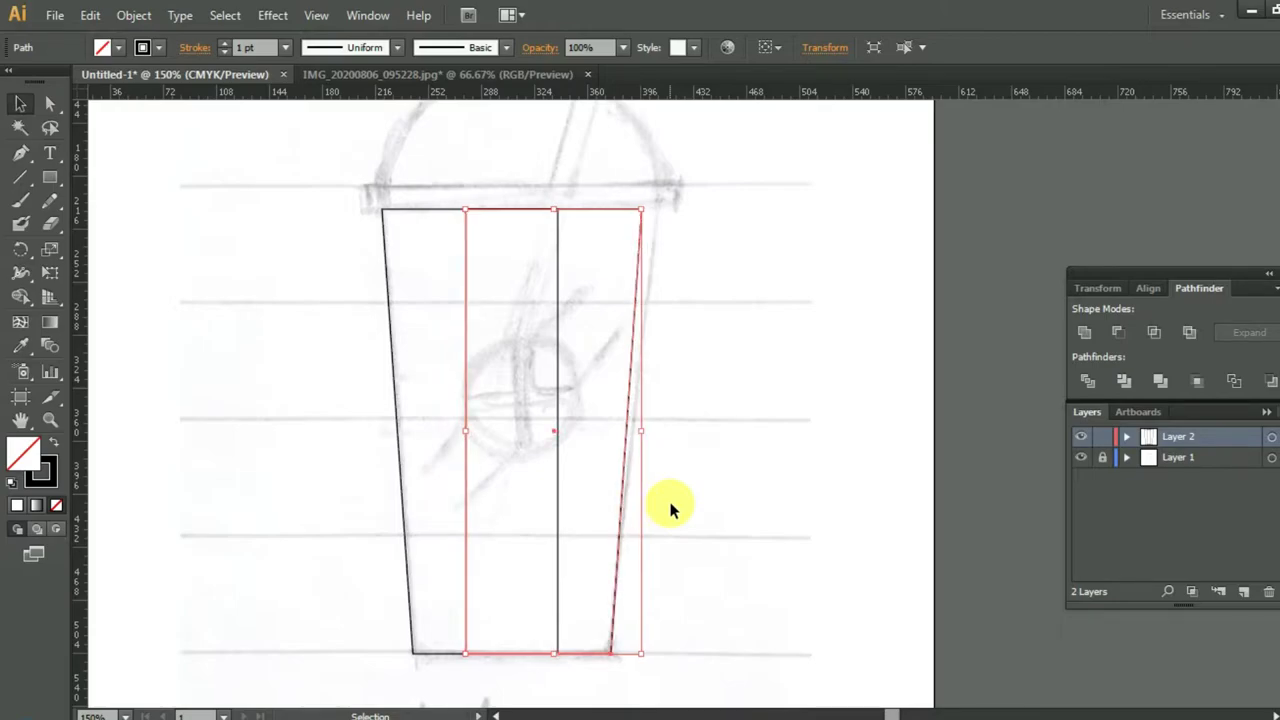
key("Left")
mouse_move(294, 204)
left_mouse_down()
mouse_move(693, 560)
mouse_move(729, 651)
left_mouse_up()
left_click(1084, 332)
Step: Draw a circle with the Ellipse Tool over the sketched lid
left_click(714, 420)
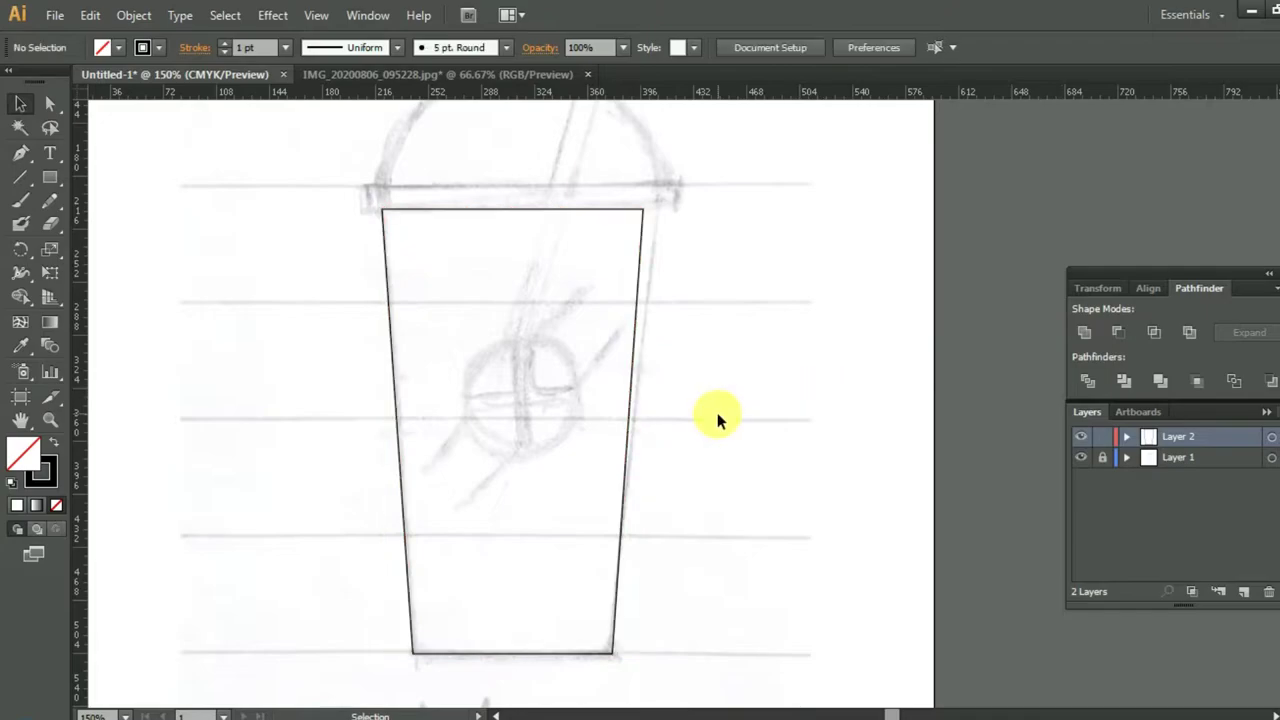
scroll(714, 420, "up", 1)
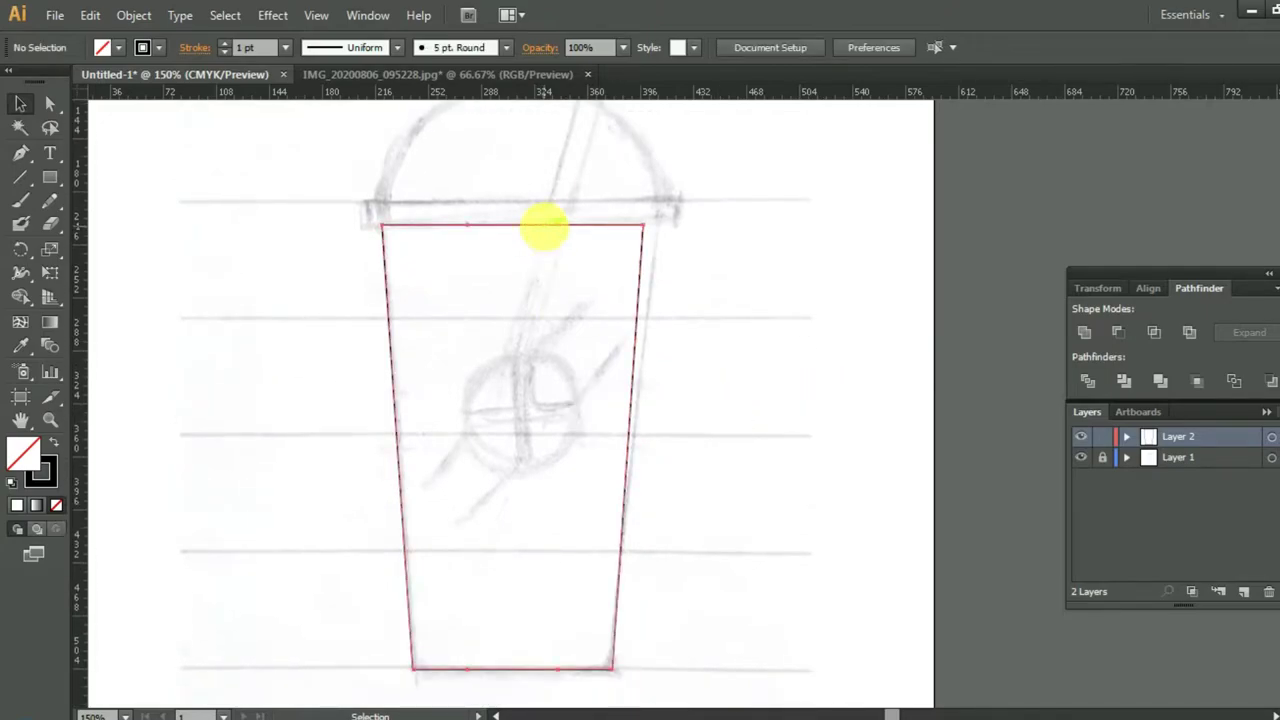
scroll(810, 374, "up", 2)
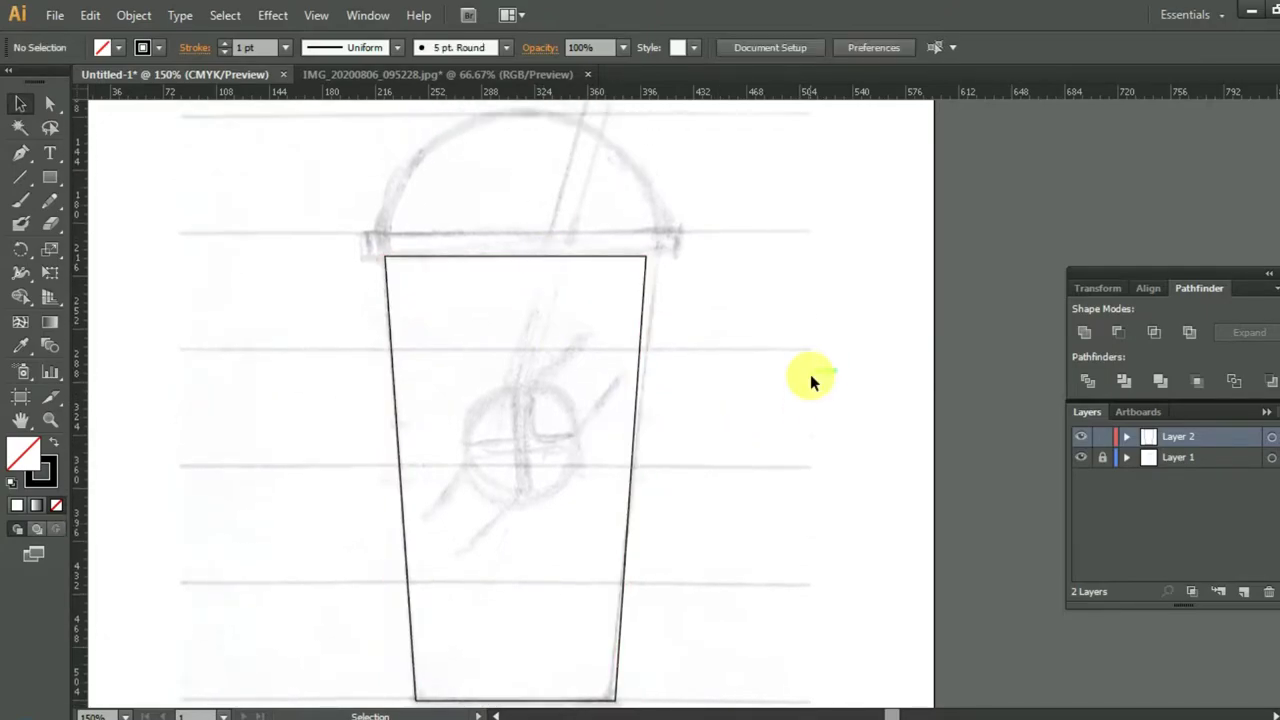
scroll(810, 380, "up", 1)
scroll(806, 378, "up", 2)
scroll(806, 378, "up", 1)
scroll(806, 378, "up", 1)
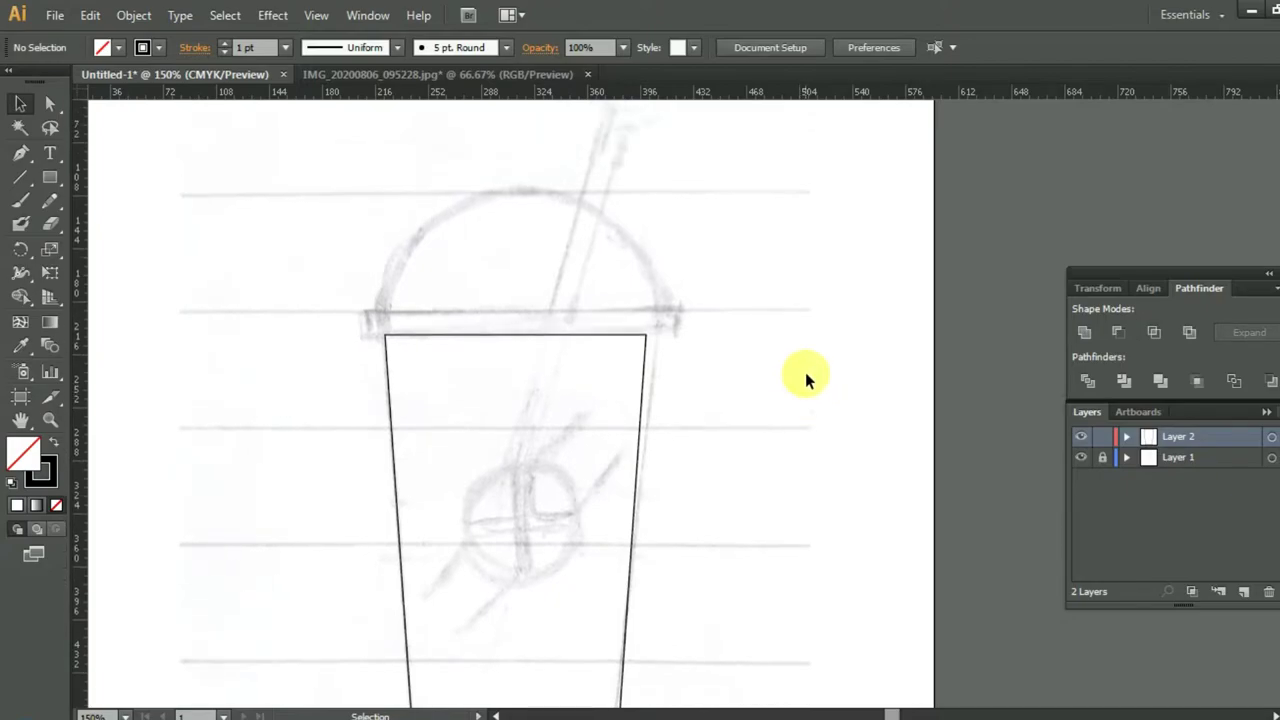
scroll(806, 378, "up", 1)
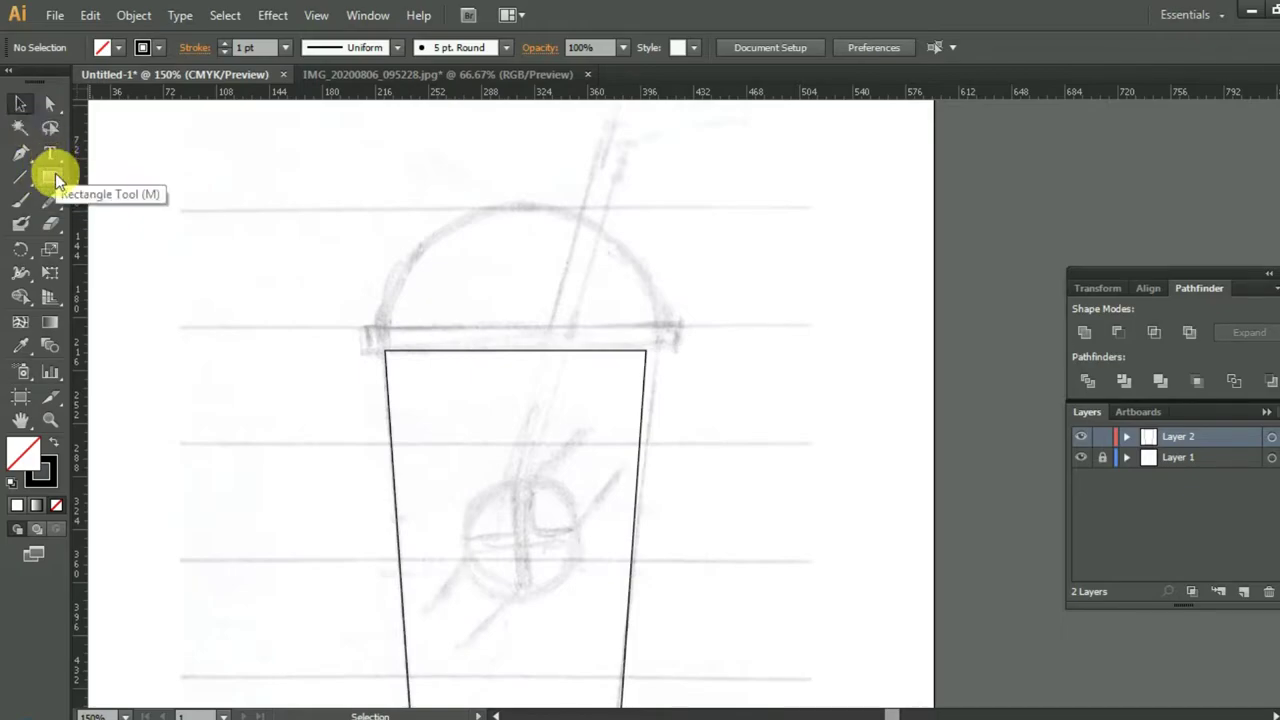
left_click(54, 180)
left_click_drag(52, 178, 137, 222)
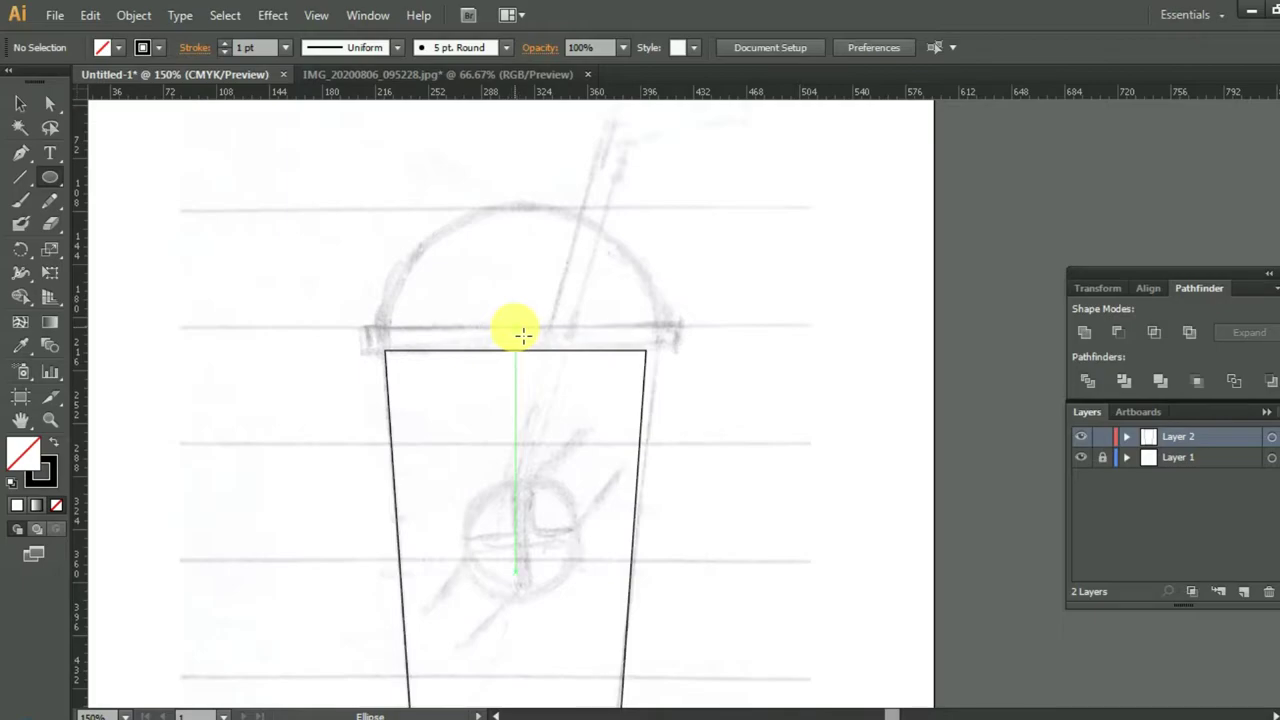
left_click_drag(522, 336, 597, 463)
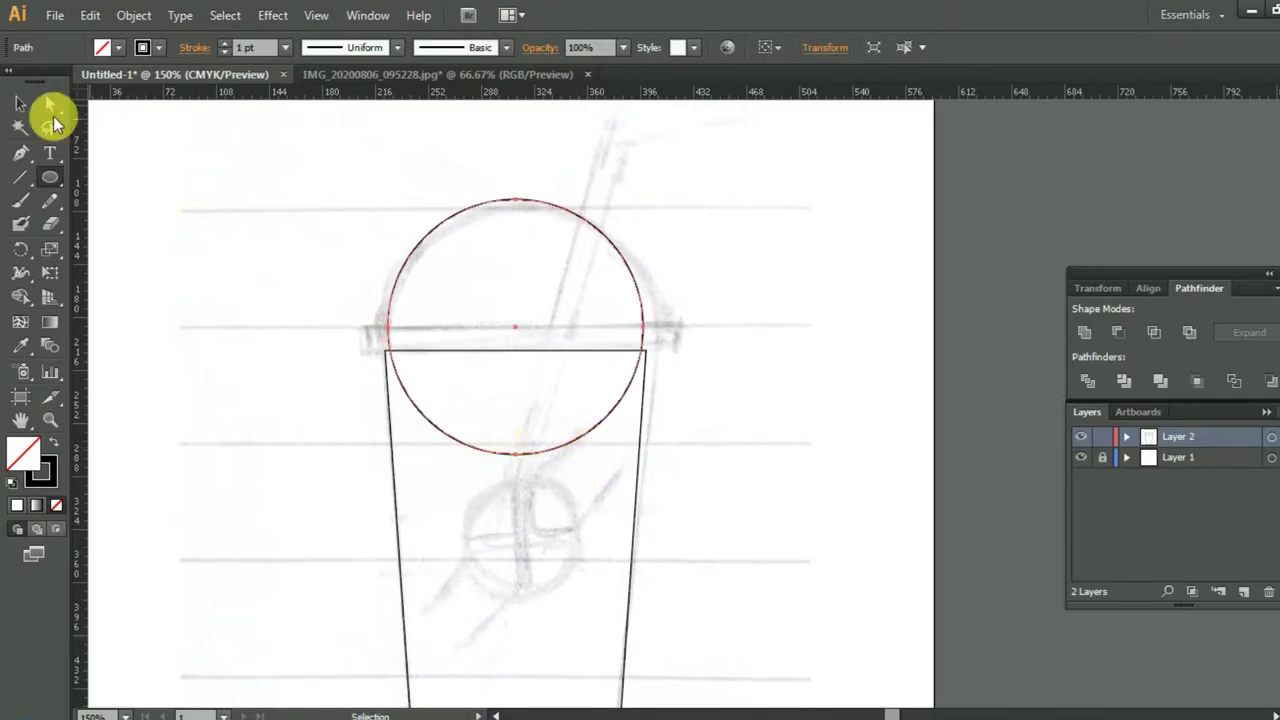
Step: Nudge the circle into place and enlarge it to reach the top sketch line
left_click(20, 103)
key("Down")
key("Down")
key("Down")
key("Down")
key("Down")
key("Down")
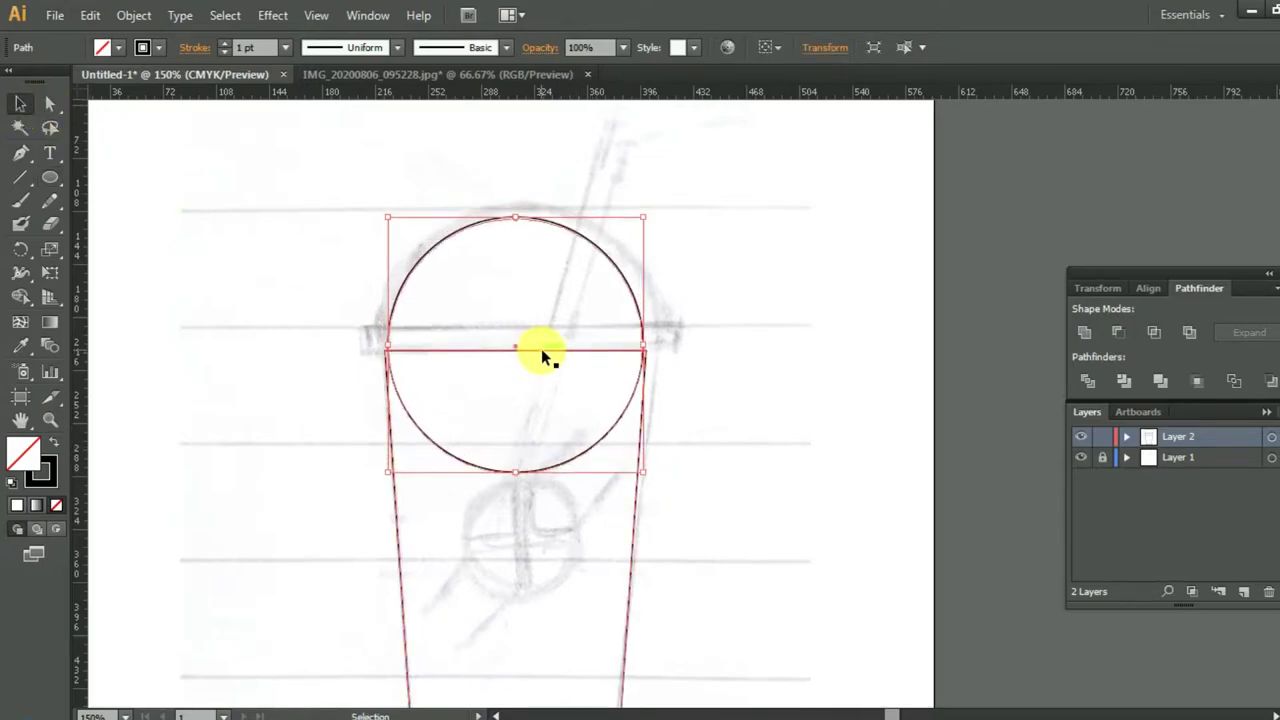
key("Down")
key("Down")
key("Down")
key("Down")
key("Down")
key("Down")
key("Up")
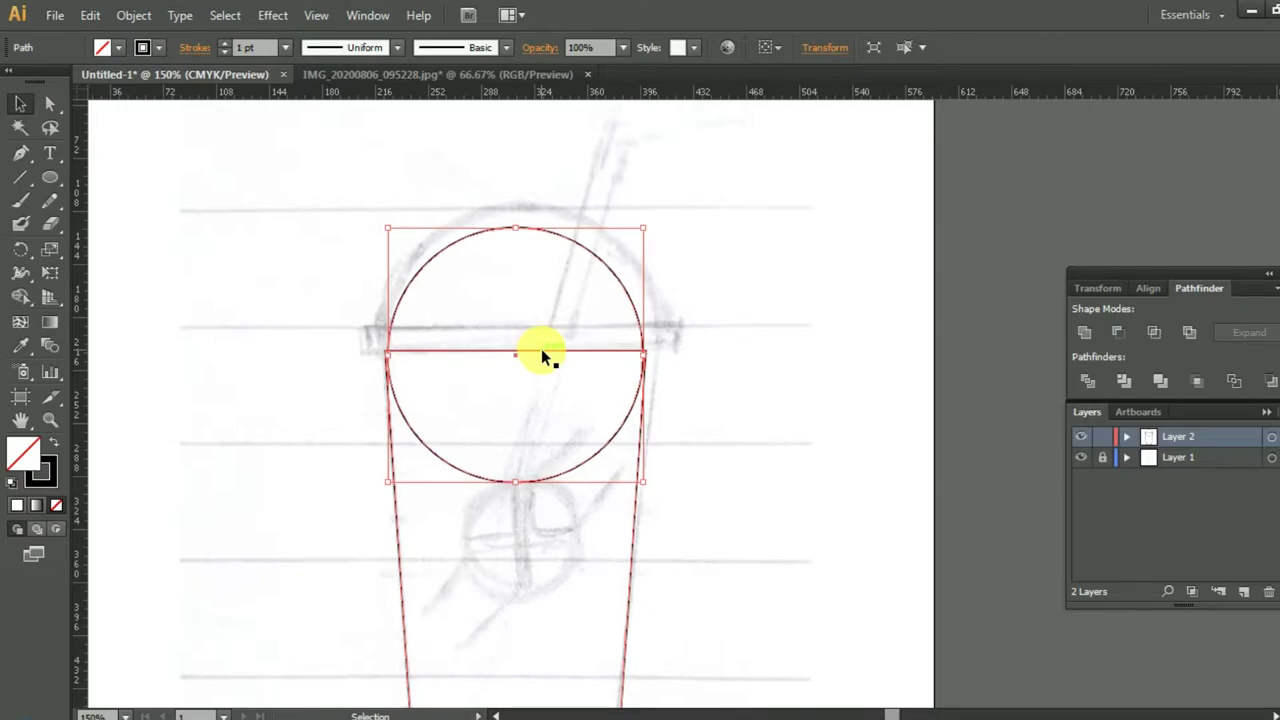
key("Up")
key("Up")
key("Up")
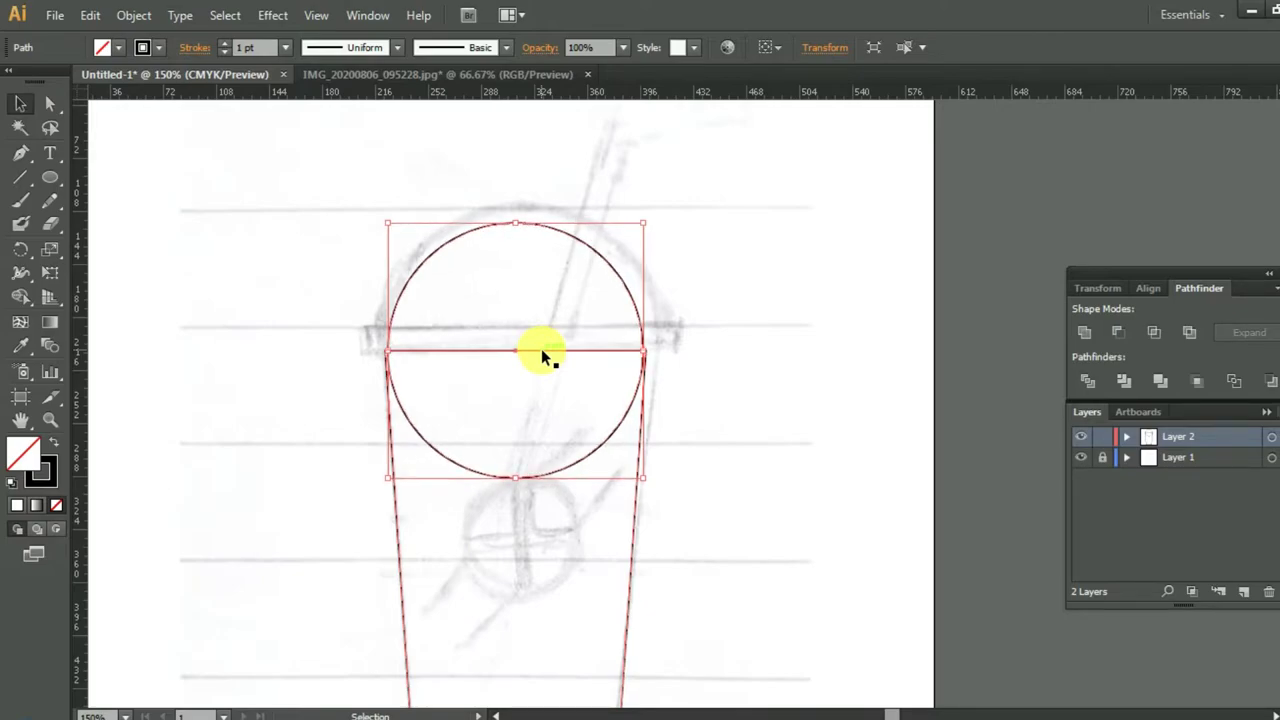
left_click(560, 392)
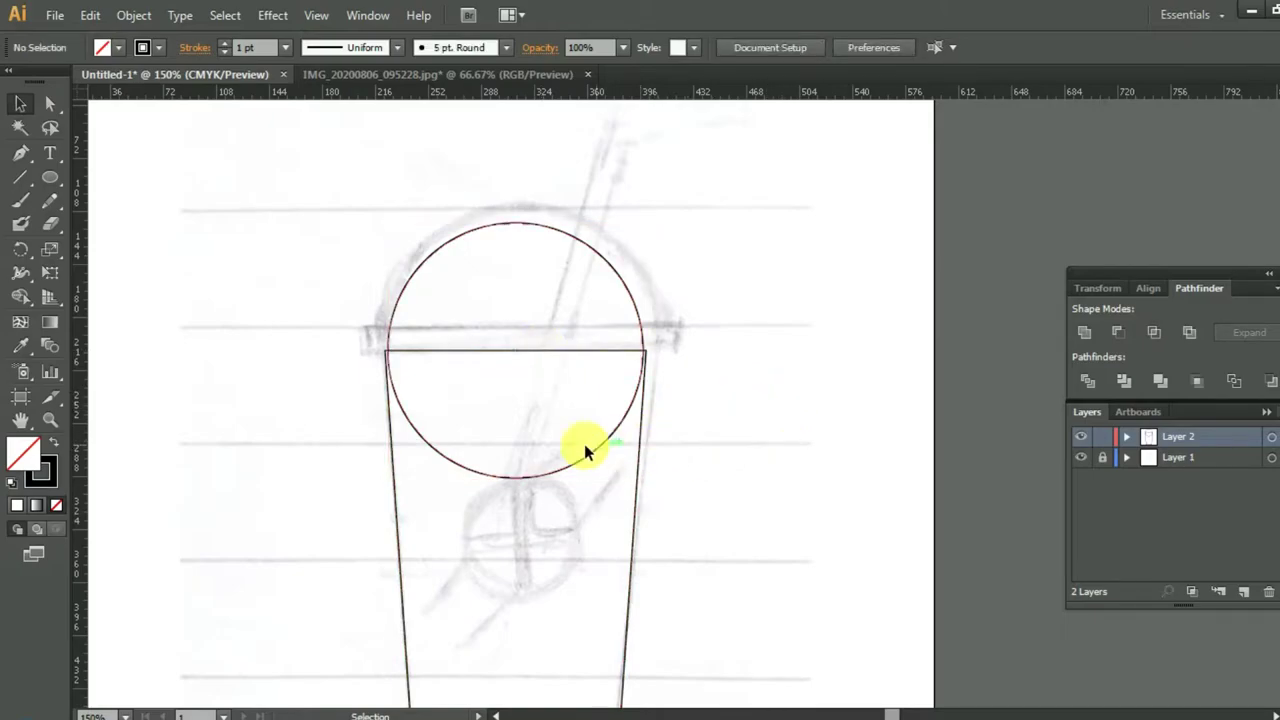
left_click(482, 233)
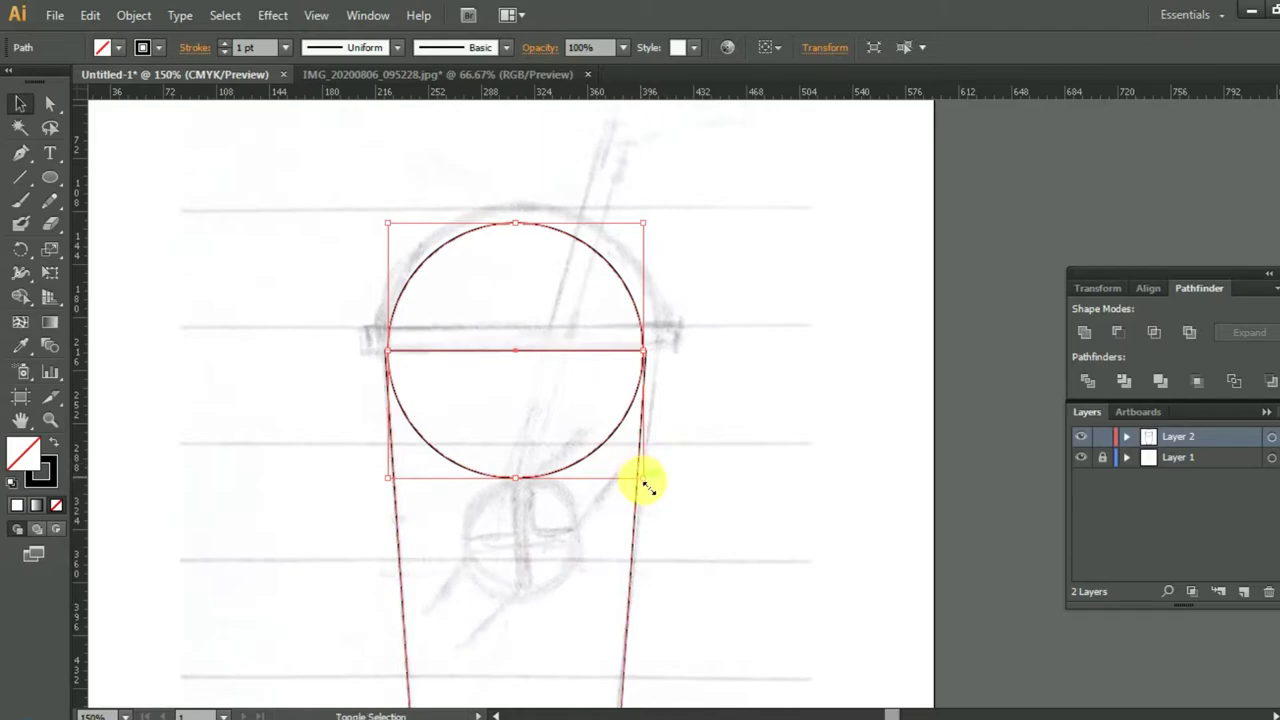
left_click_drag(645, 485, 656, 490)
left_click(737, 443)
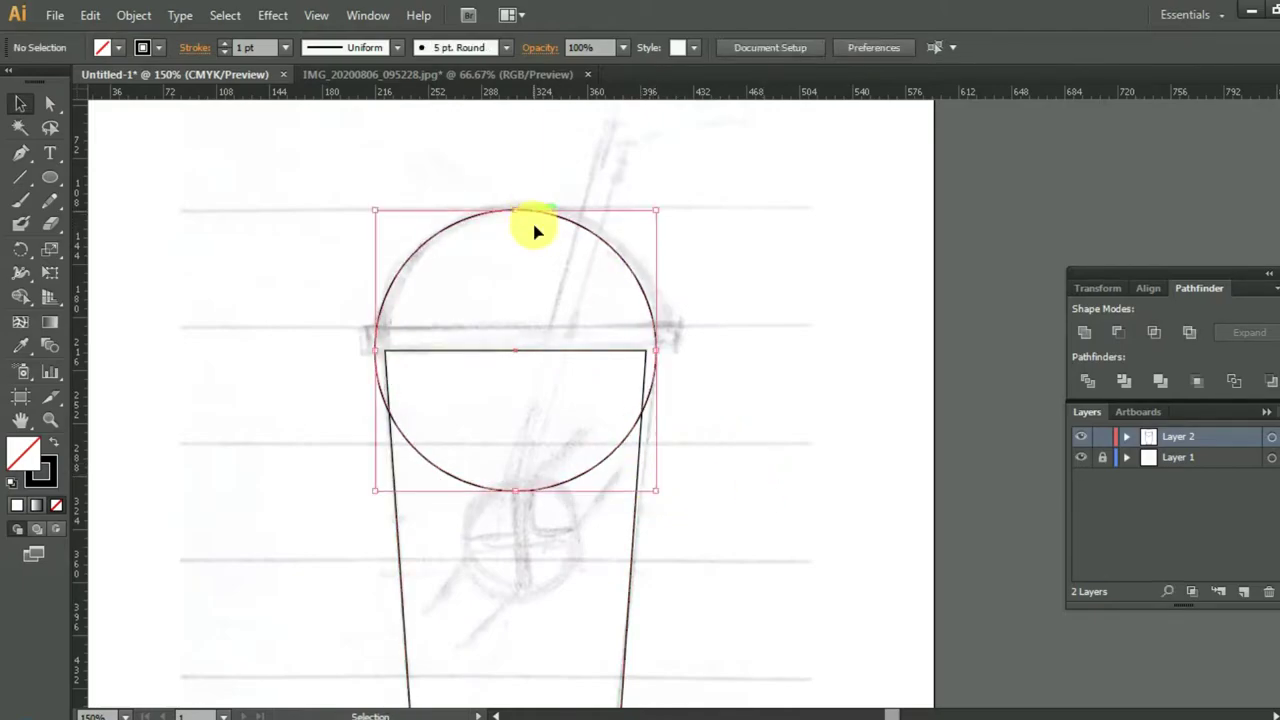
left_click(535, 232)
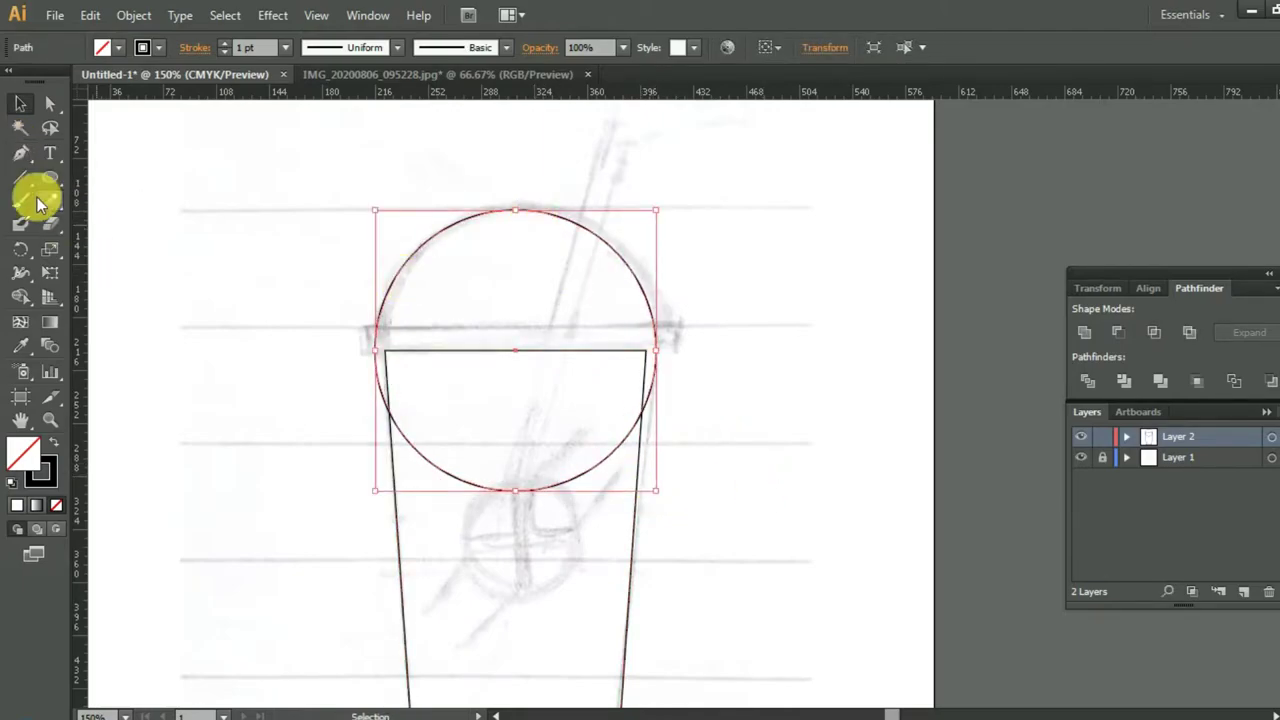
Step: Delete the circle's bottom anchor and close the arc with a straight base (Ctrl+J)
left_click(50, 103)
left_click(515, 490)
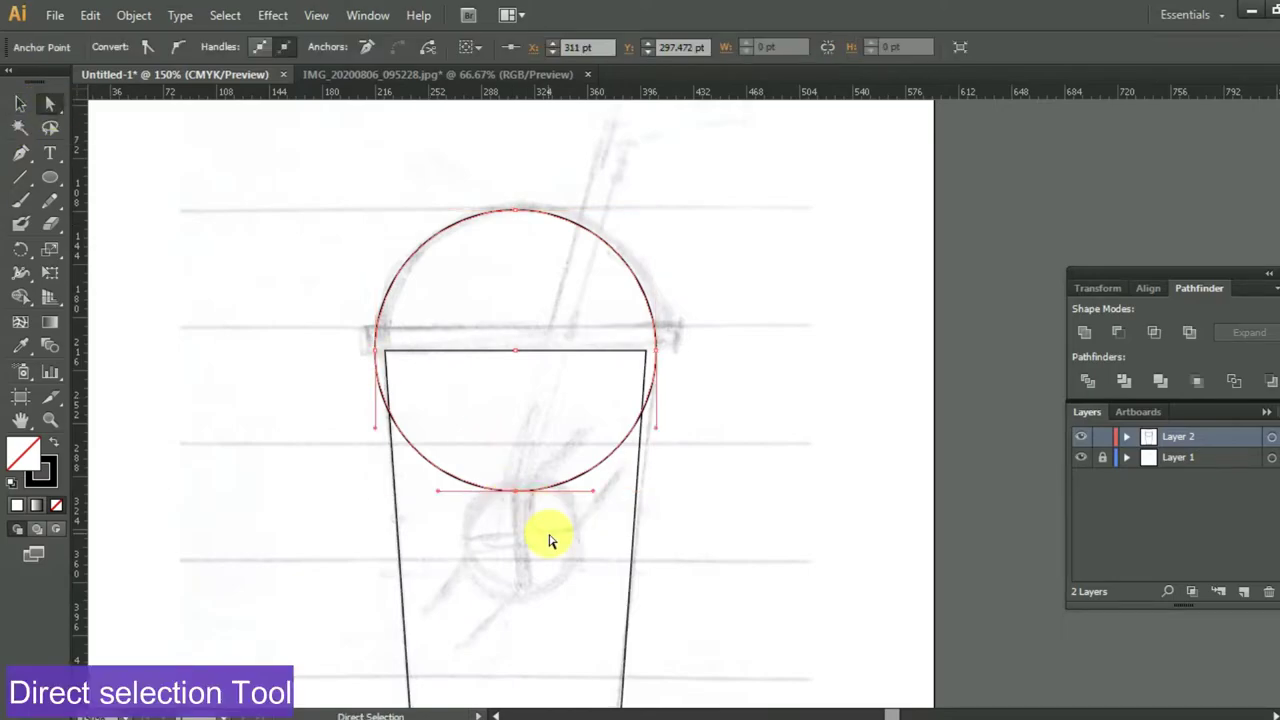
key("Delete")
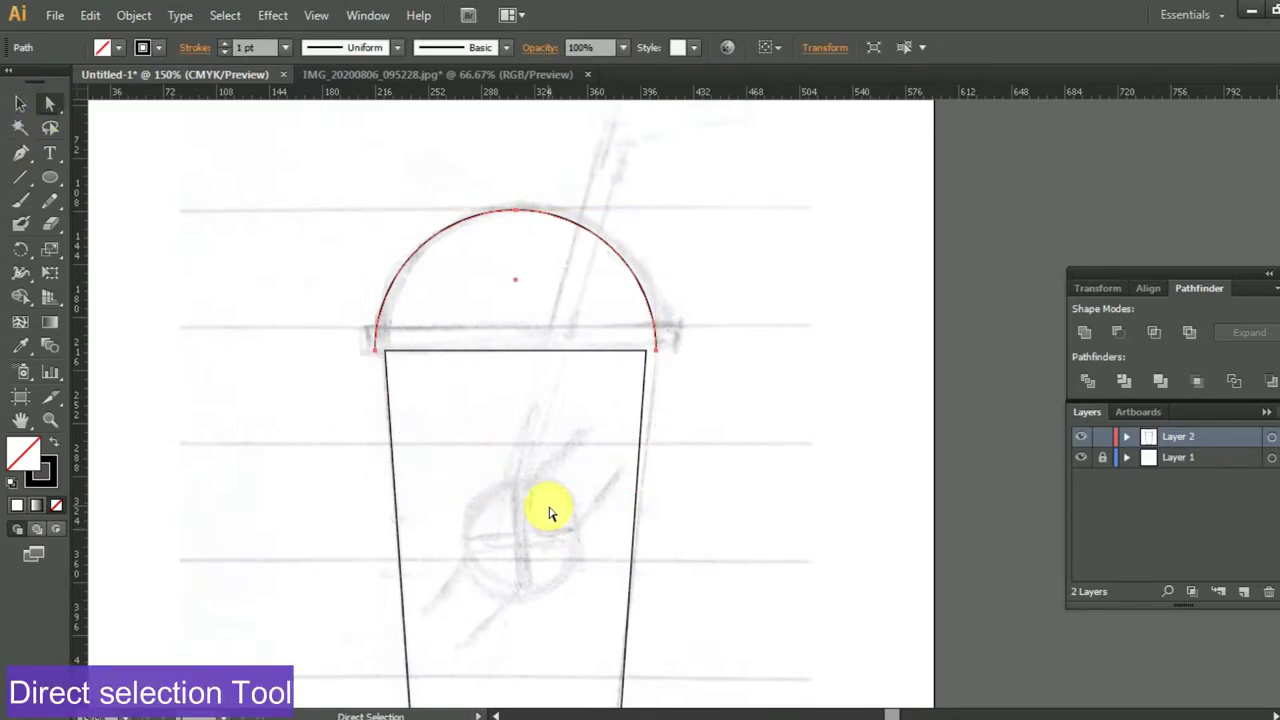
key("ctrl+j")
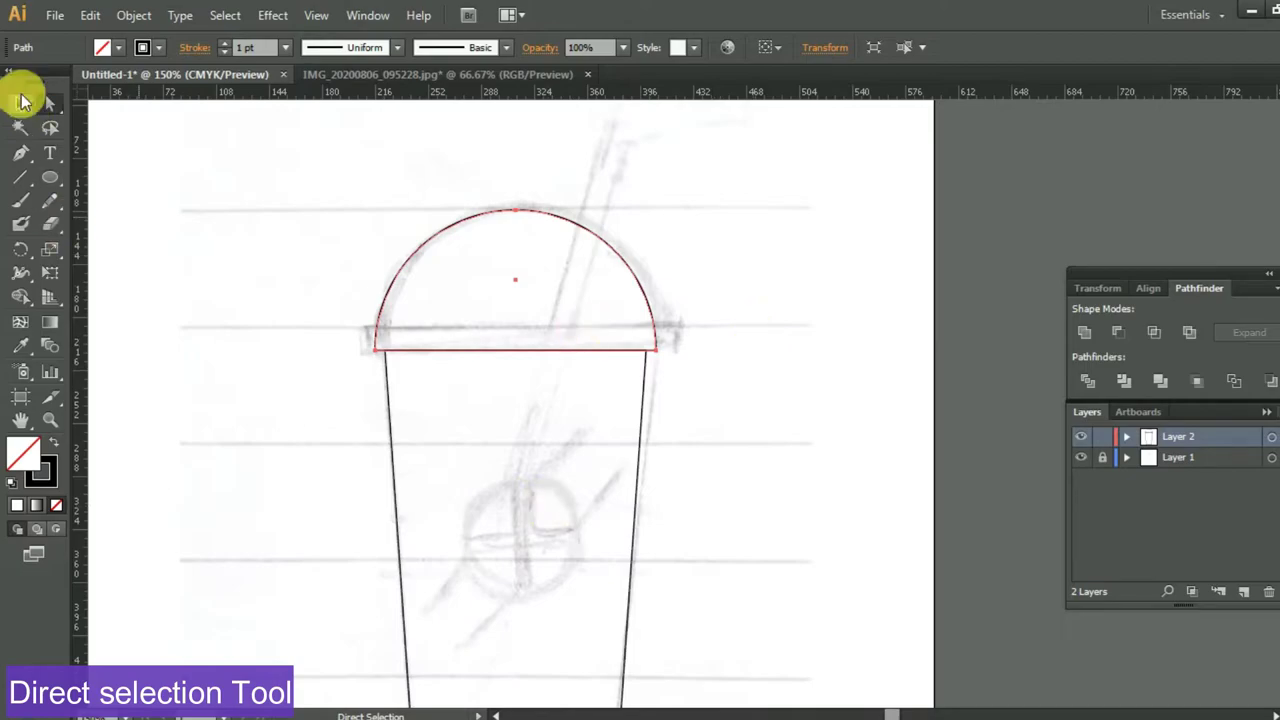
left_click(720, 463)
Step: Draw a thin rectangle across the cup rim and align its ends with the sketch
scroll(720, 463, "down", 2)
left_click_drag(50, 177, 97, 190)
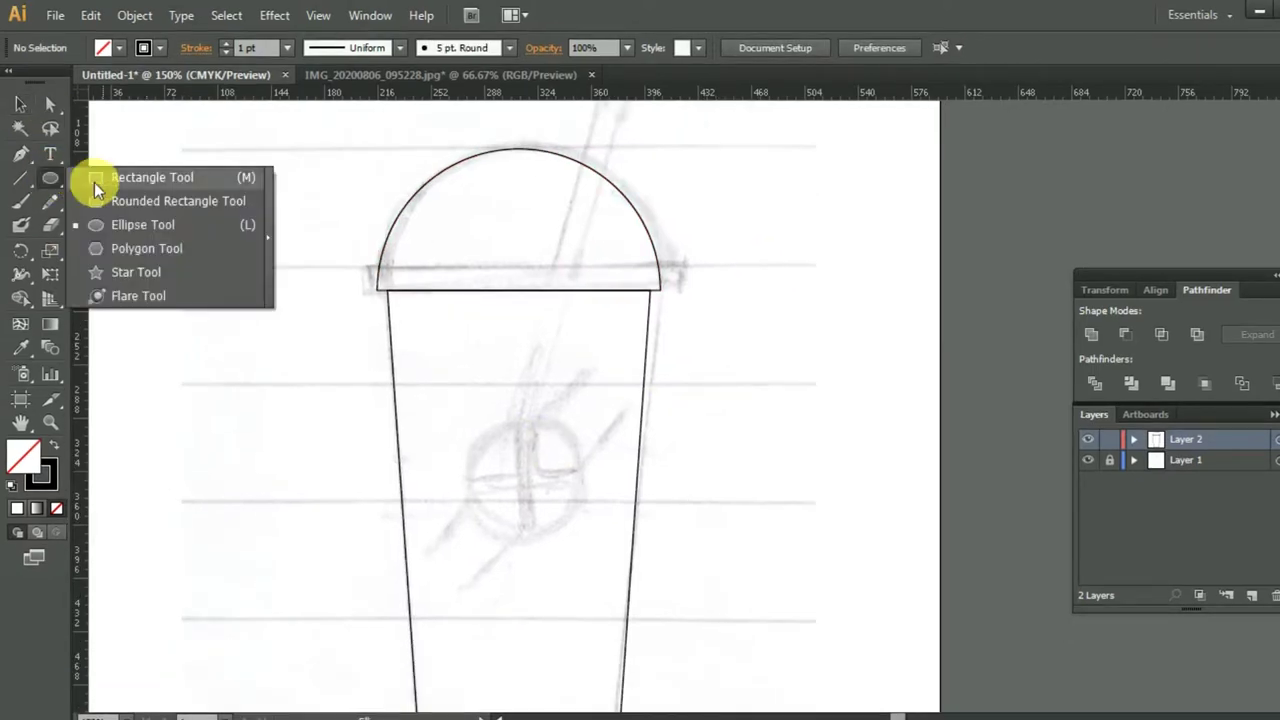
mouse_move(367, 265)
left_mouse_down()
mouse_move(680, 299)
mouse_move(667, 281)
left_mouse_up()
left_click(20, 103)
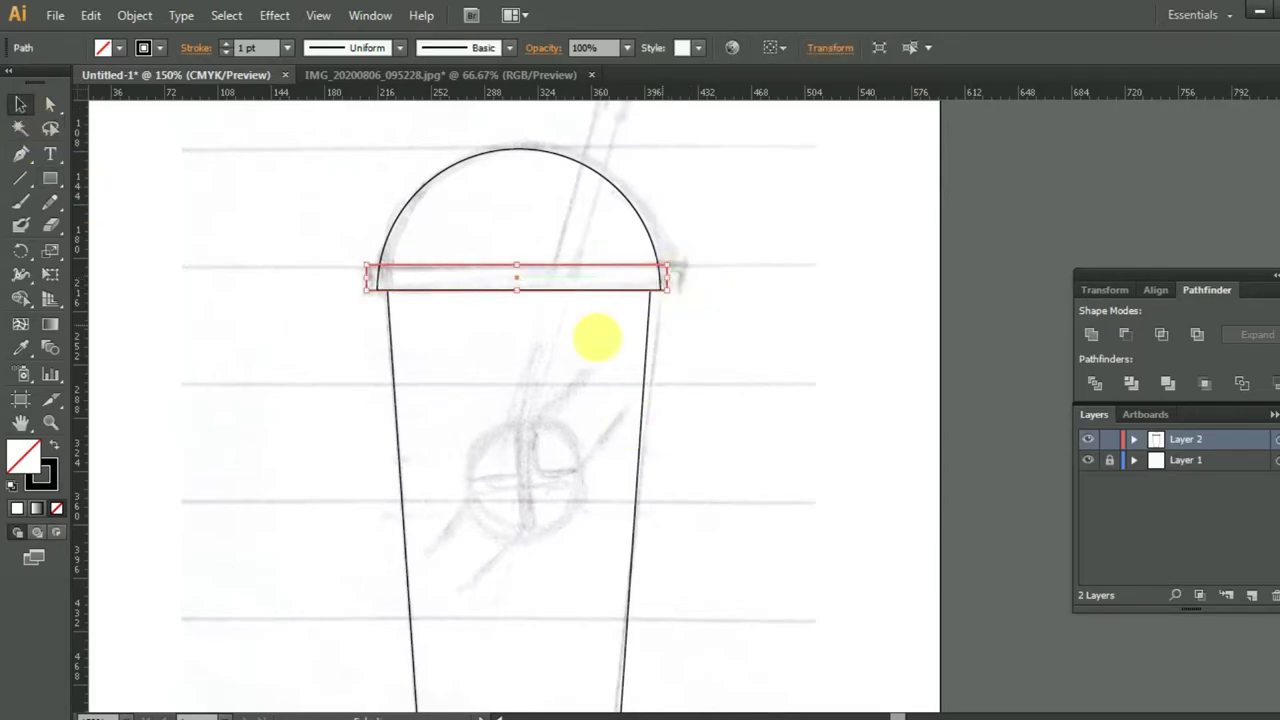
left_click(365, 277)
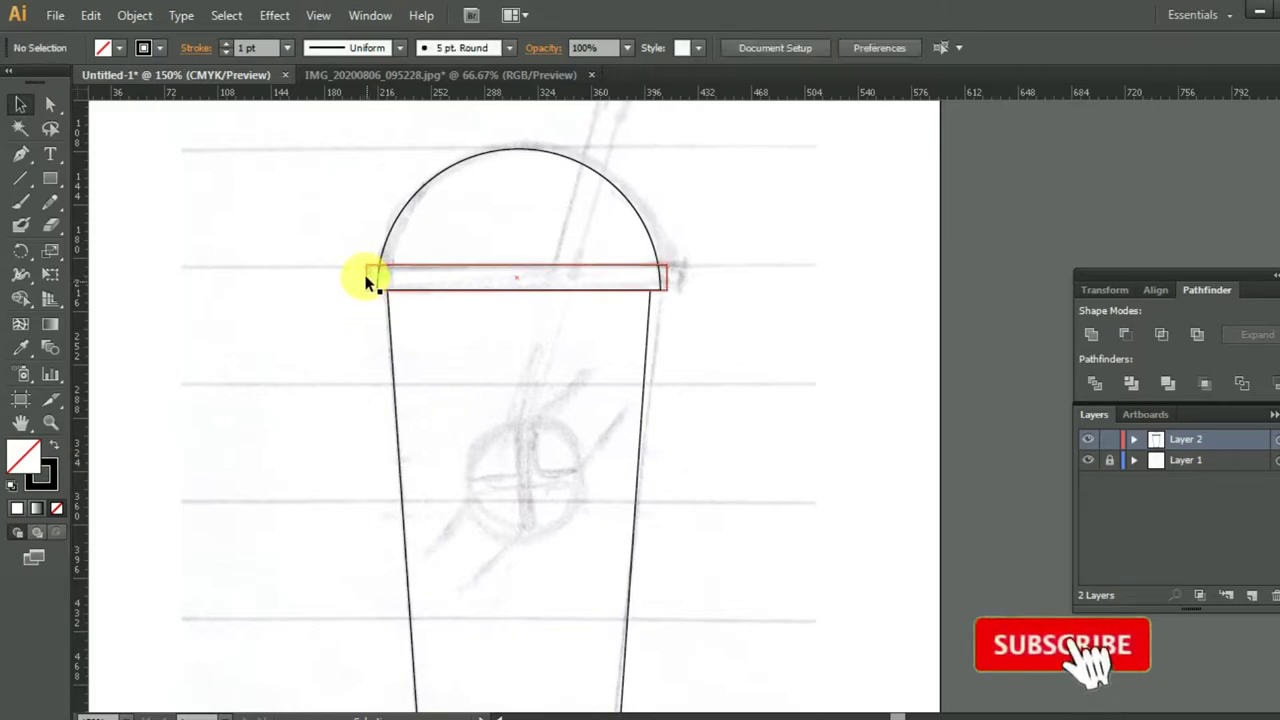
left_click(378, 281)
left_click_drag(376, 284, 377, 285)
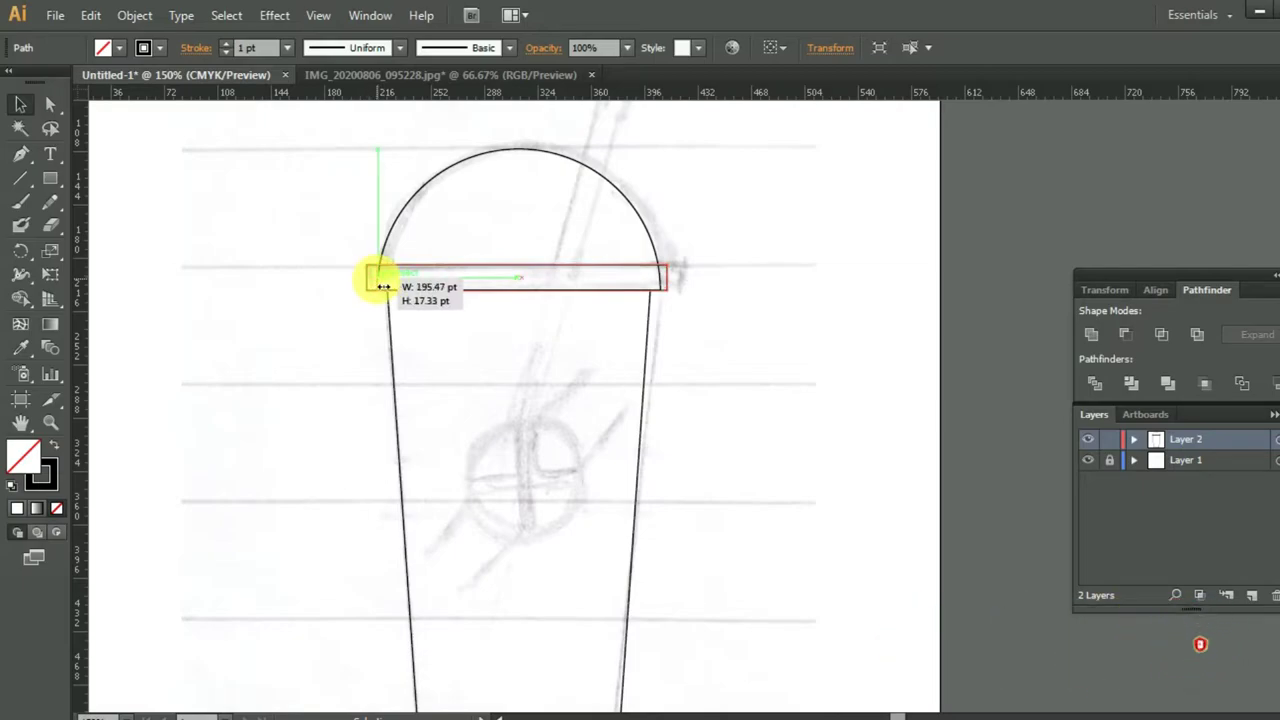
left_click_drag(371, 285, 377, 284)
left_click(777, 315)
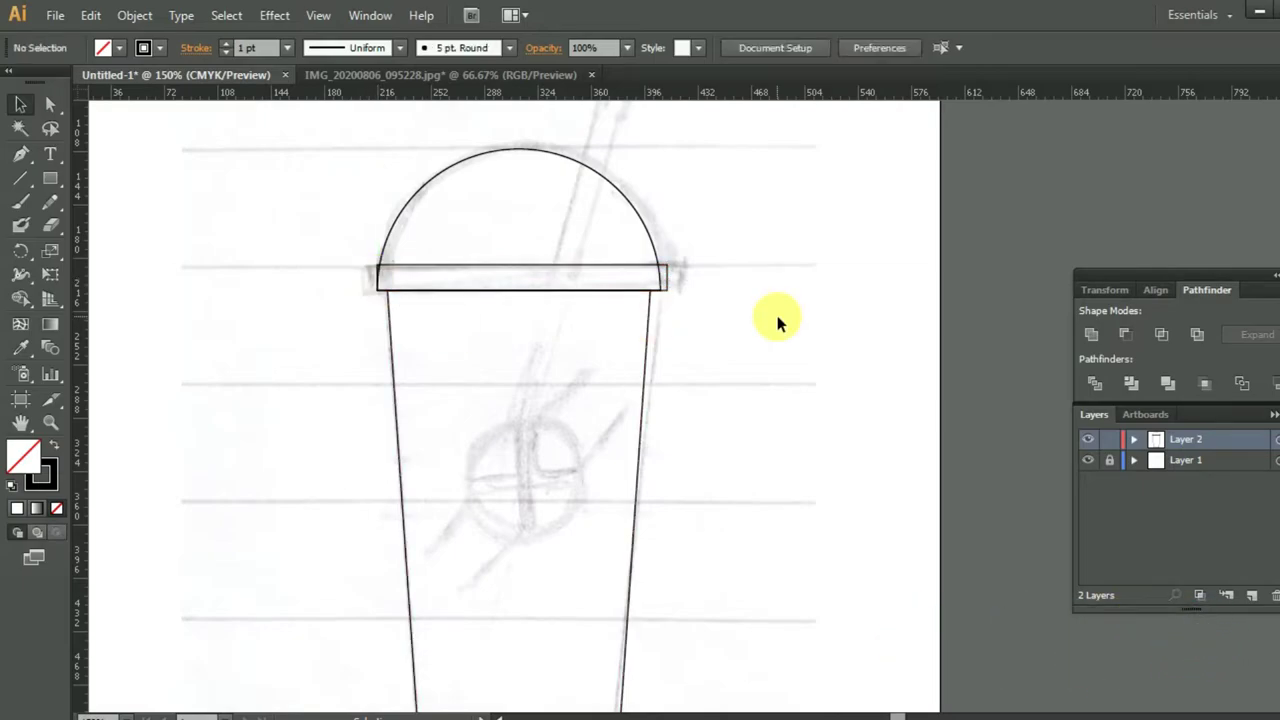
left_click(667, 284)
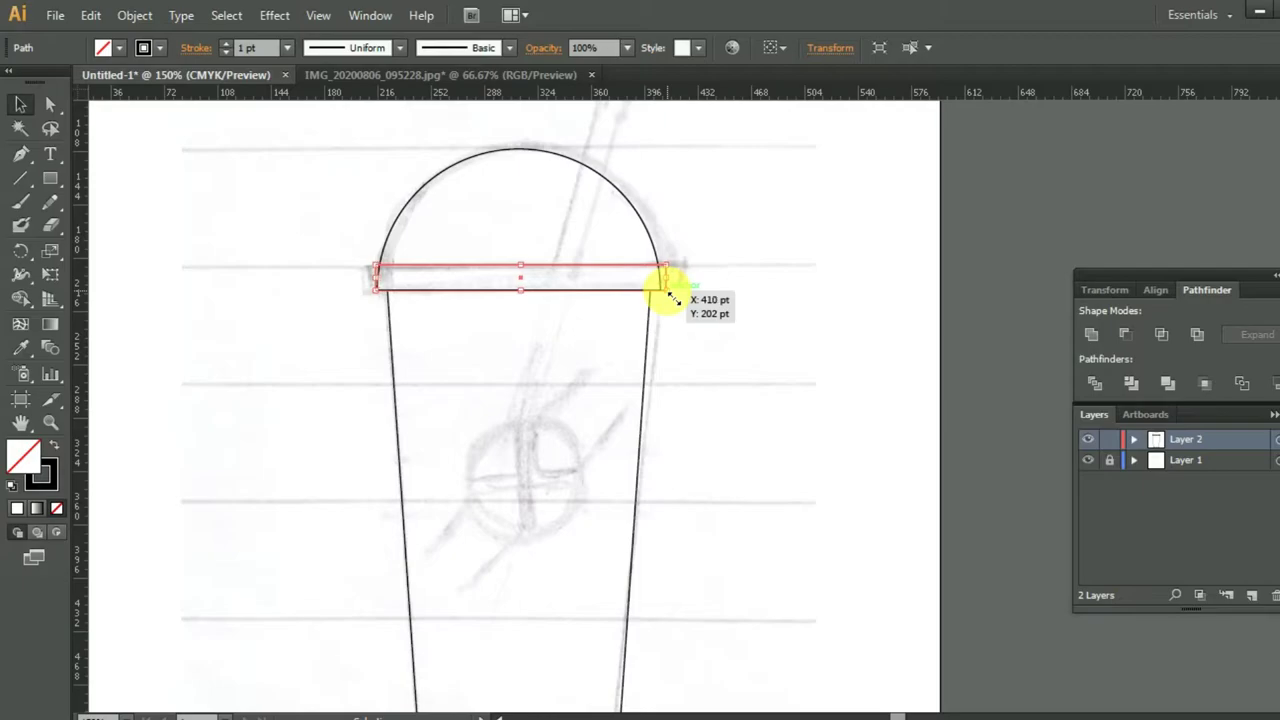
left_click(686, 383)
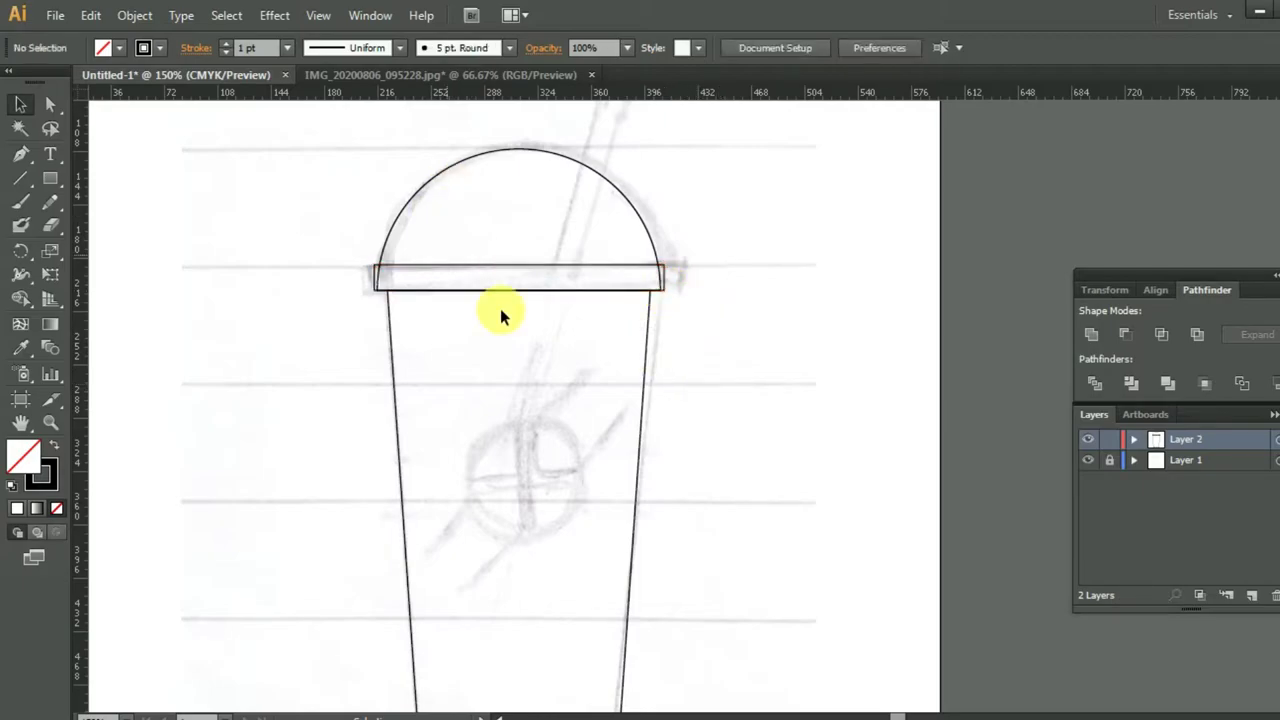
Step: Select the dome with the rim rectangle and apply Pathfinder Divide
left_click_drag(511, 243, 530, 267)
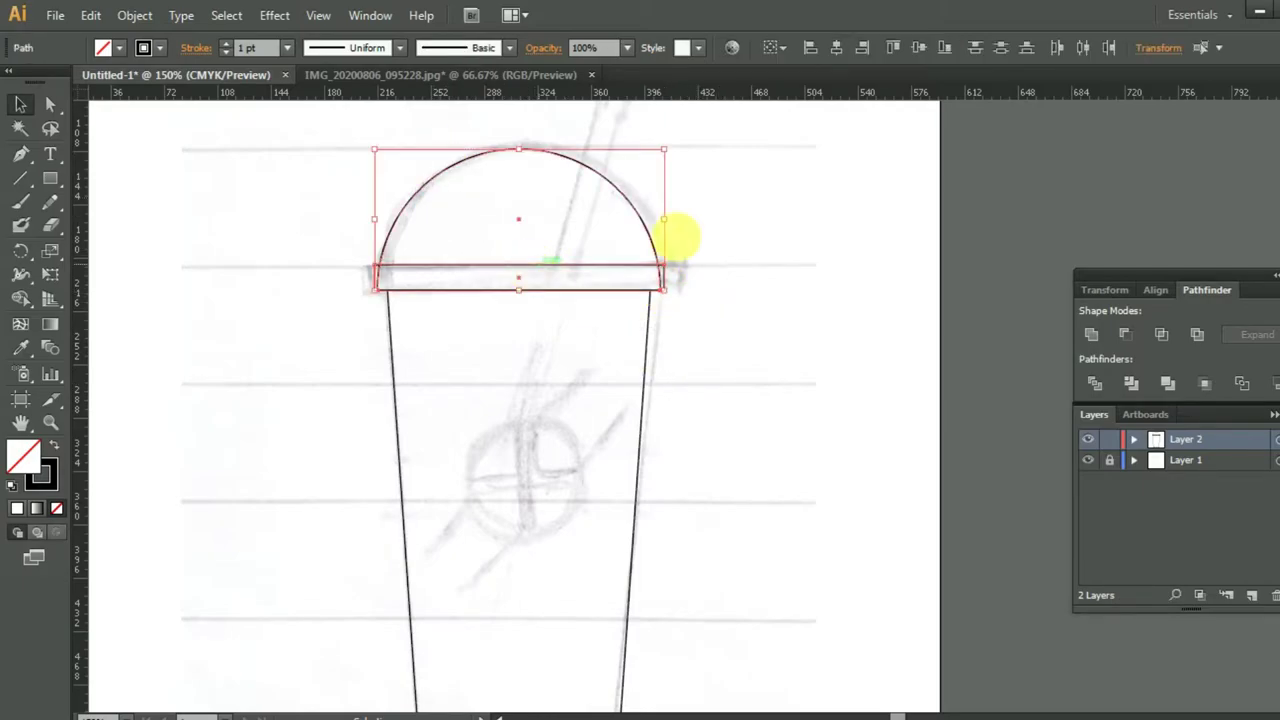
left_click(720, 230)
left_click(527, 277)
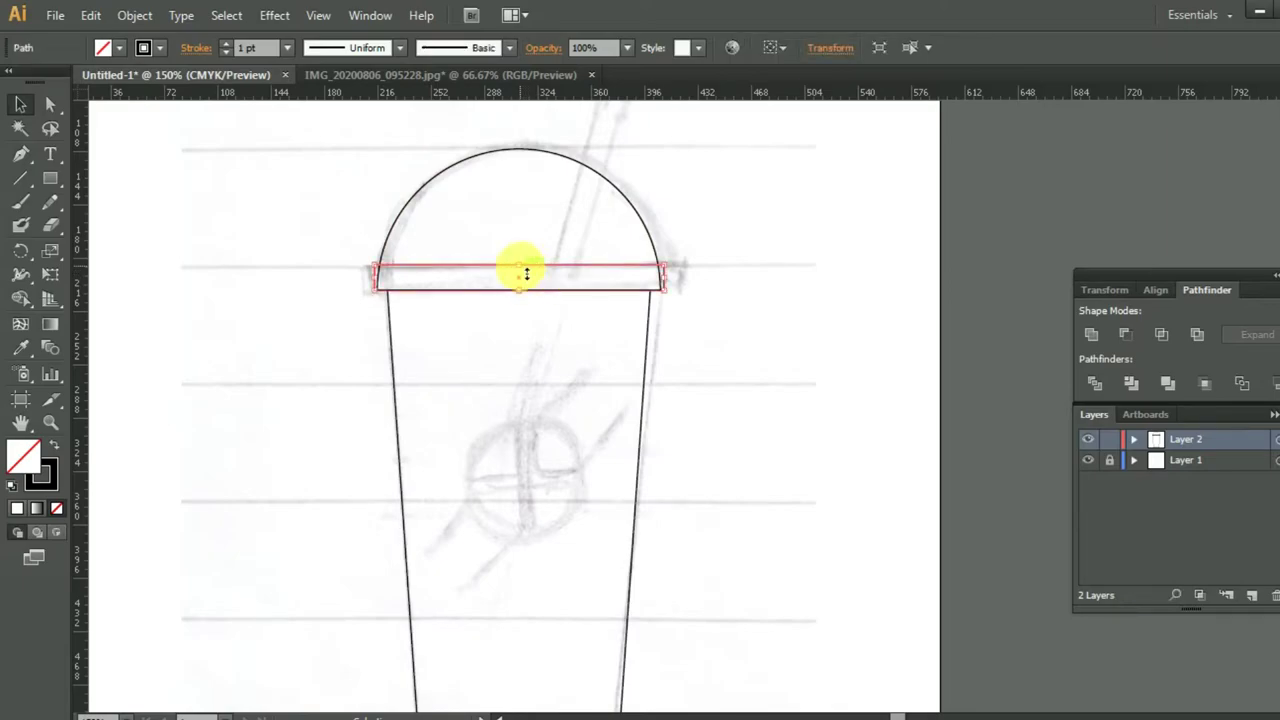
left_click_drag(527, 277, 514, 271)
mouse_move(648, 188)
left_mouse_down()
mouse_move(590, 283)
mouse_move(601, 279)
left_mouse_up()
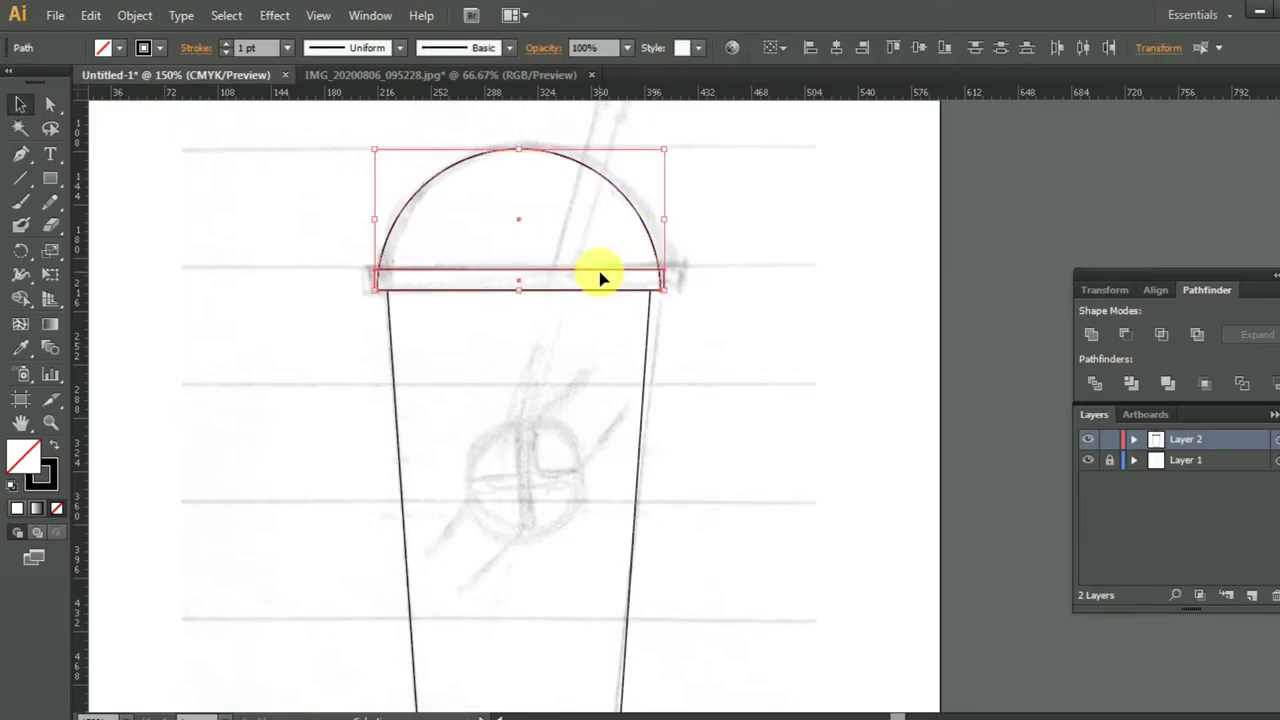
left_click(1092, 387)
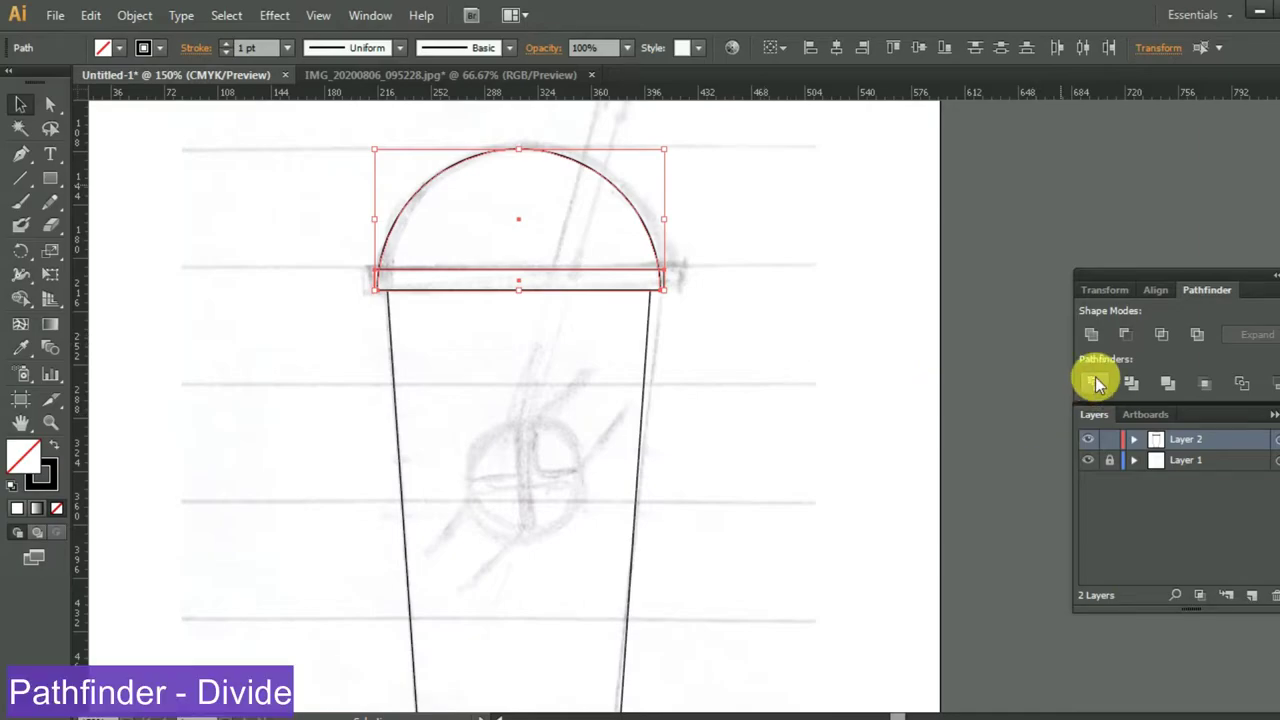
Step: Ungroup the divided pieces and zoom in on the lid rim
right_click(630, 262)
left_click(680, 391)
key("ctrl+equal")
key("ctrl+equal")
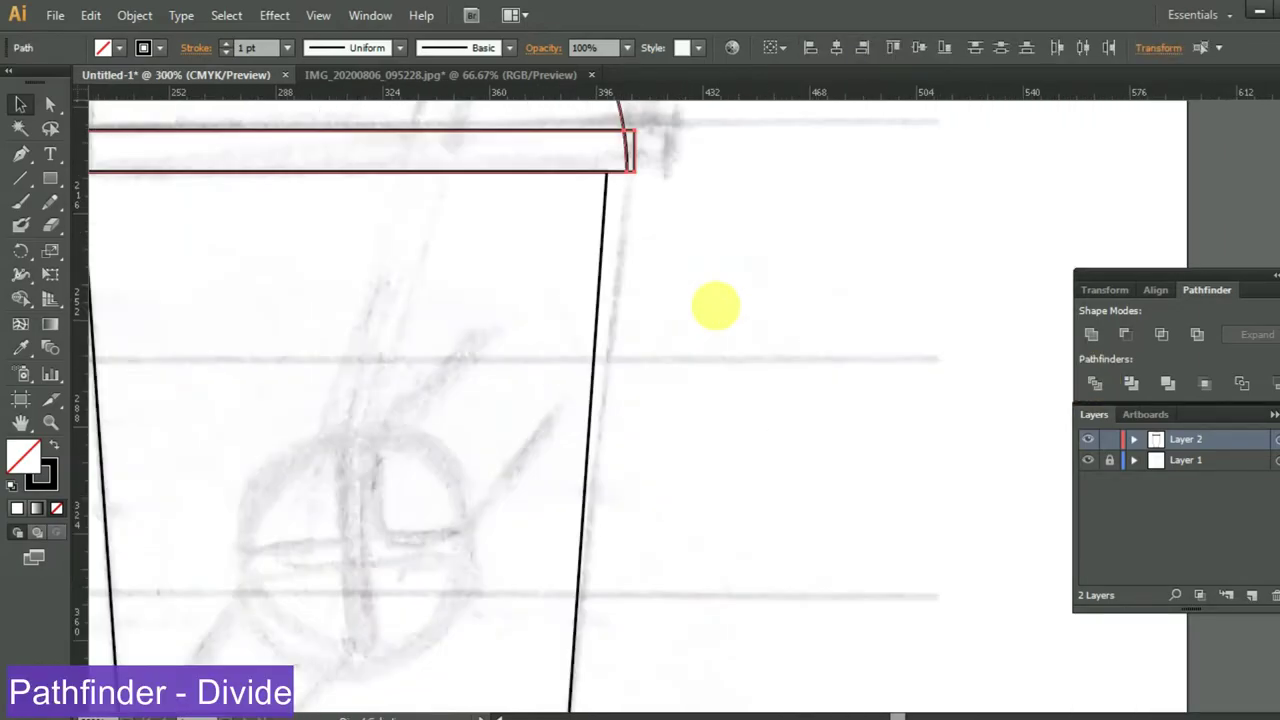
scroll(716, 306, "up", 1)
left_click_drag(551, 371, 800, 480)
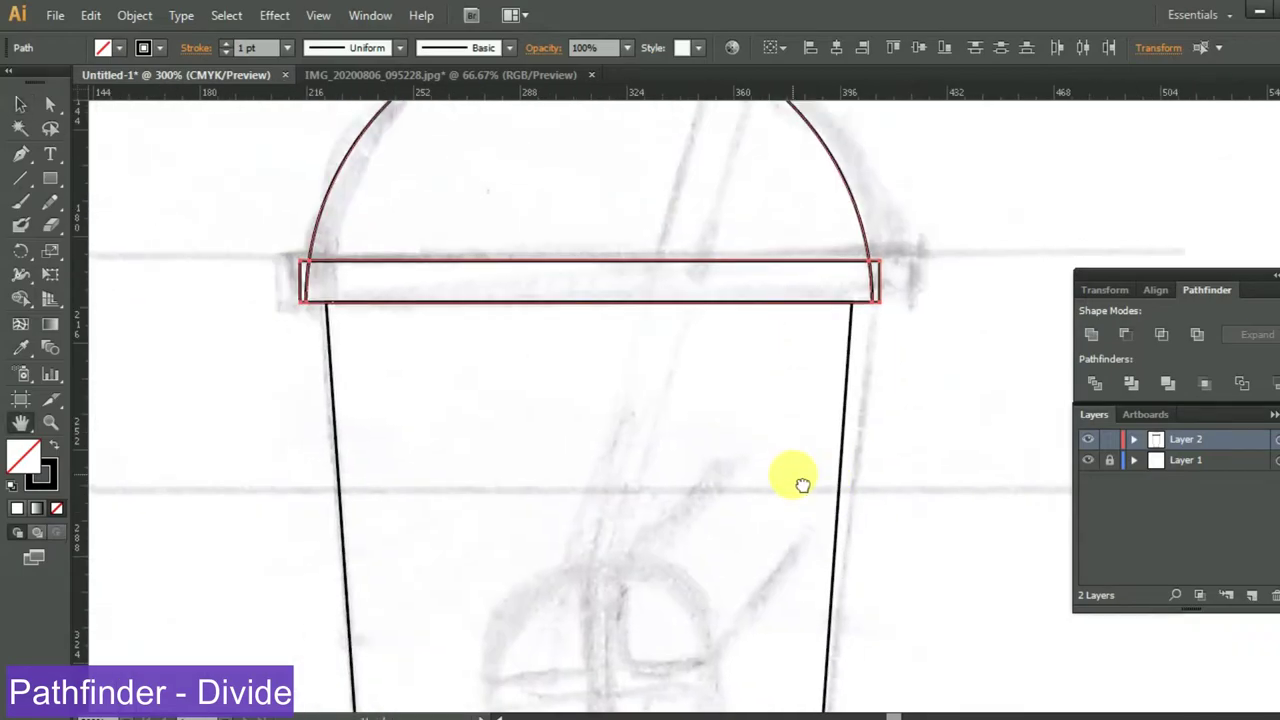
left_click(671, 417)
Step: Unite the rim band and its two end slivers into one shape
left_click(868, 292)
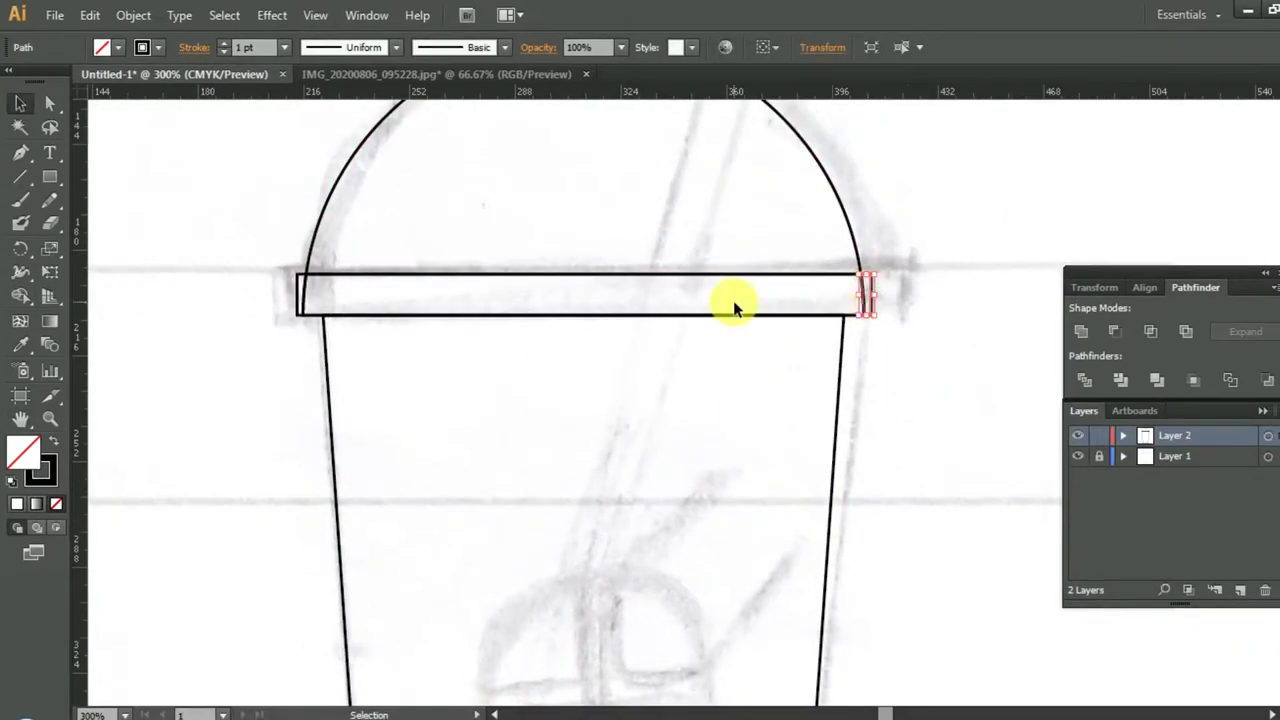
left_click(729, 314, "shift")
left_click(311, 316, "shift")
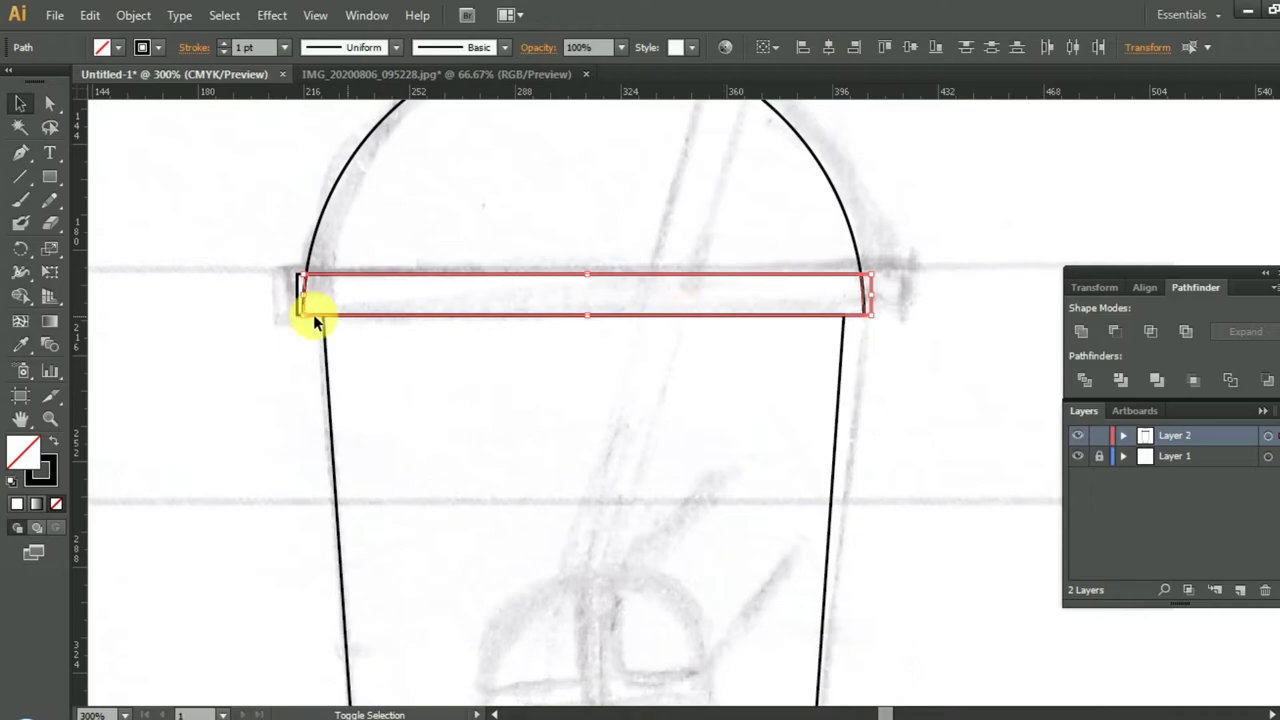
left_click(303, 290, "shift")
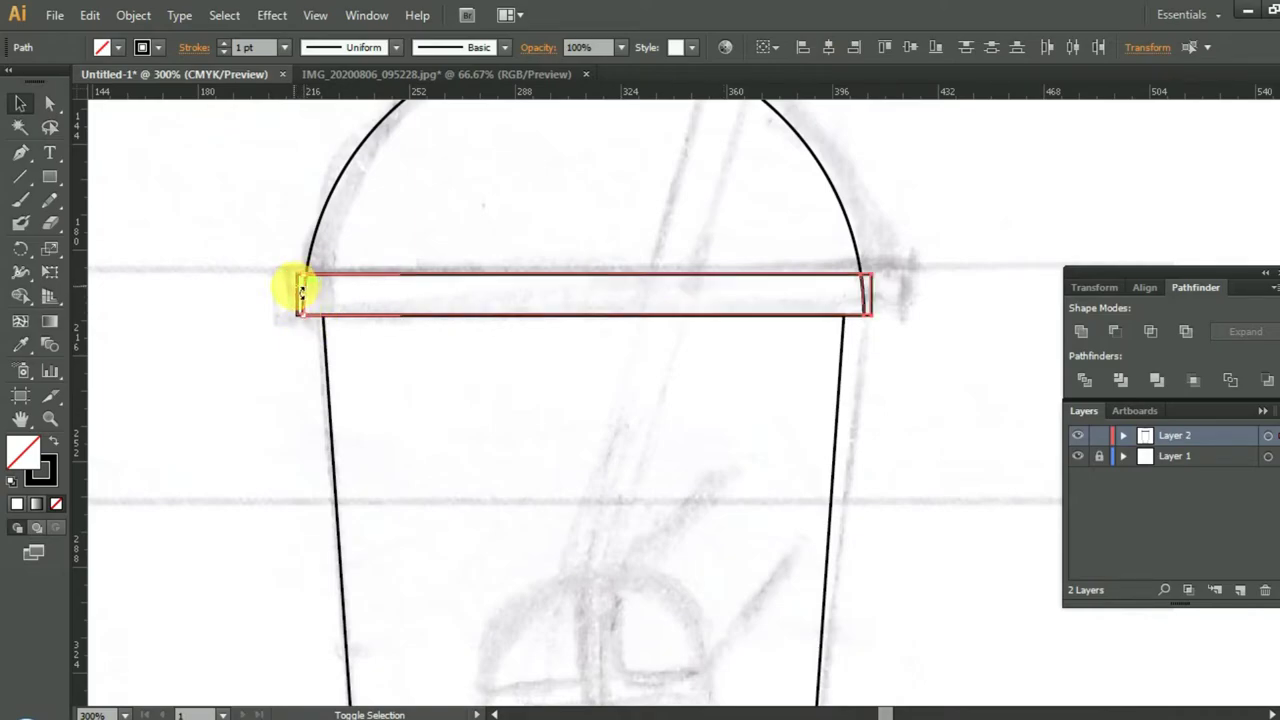
left_click(297, 288, "shift")
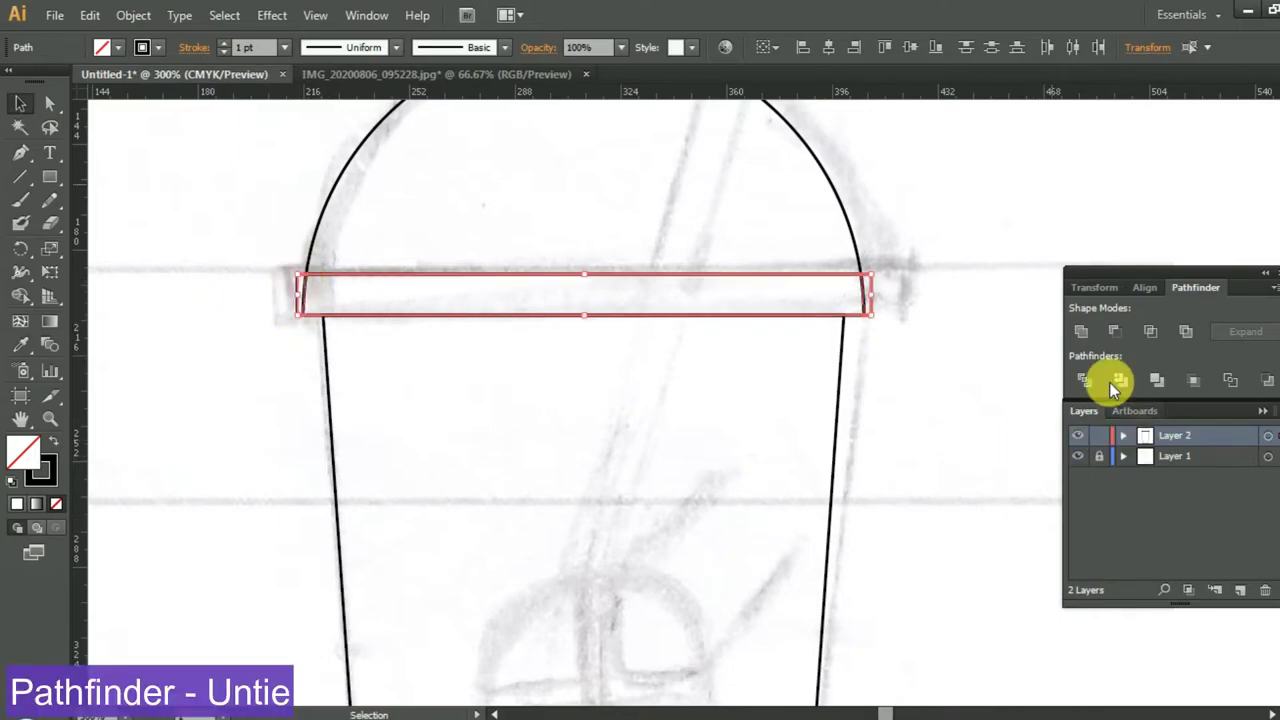
left_click(1077, 332)
left_click(965, 353)
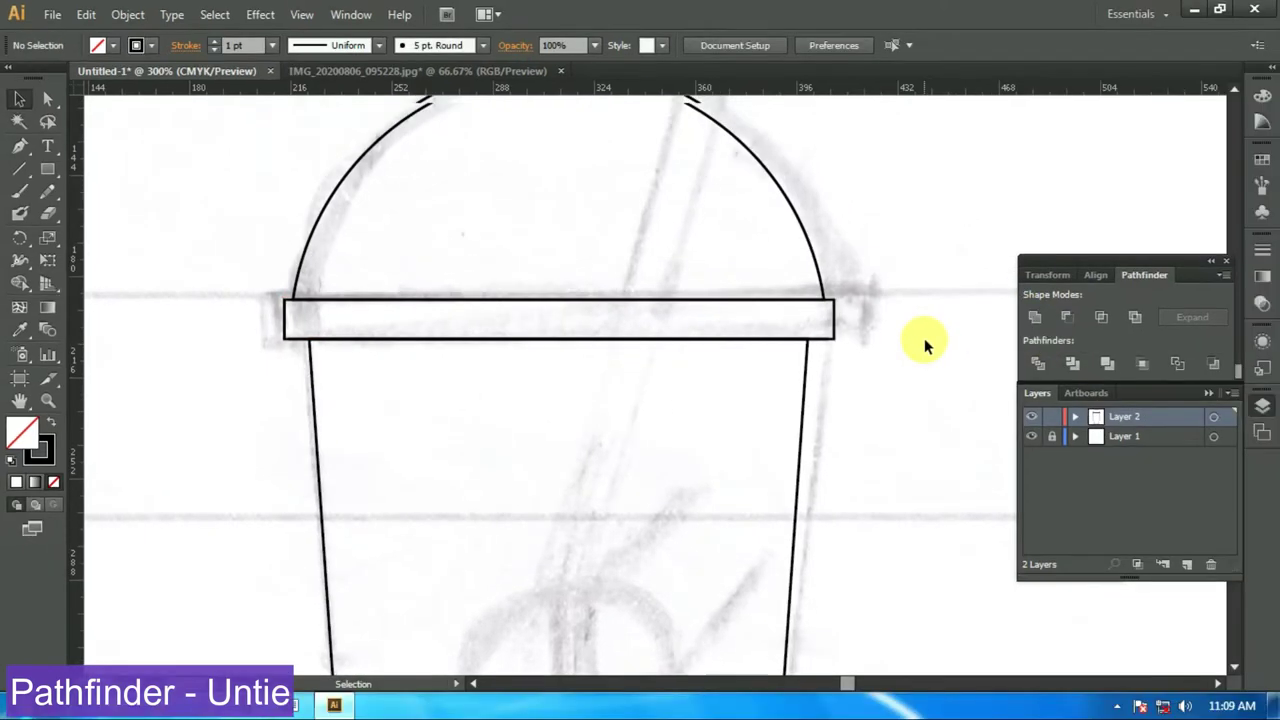
Step: Nudge the dome arc up one step and zoom out to the whole cup
scroll(924, 338, "up", 2)
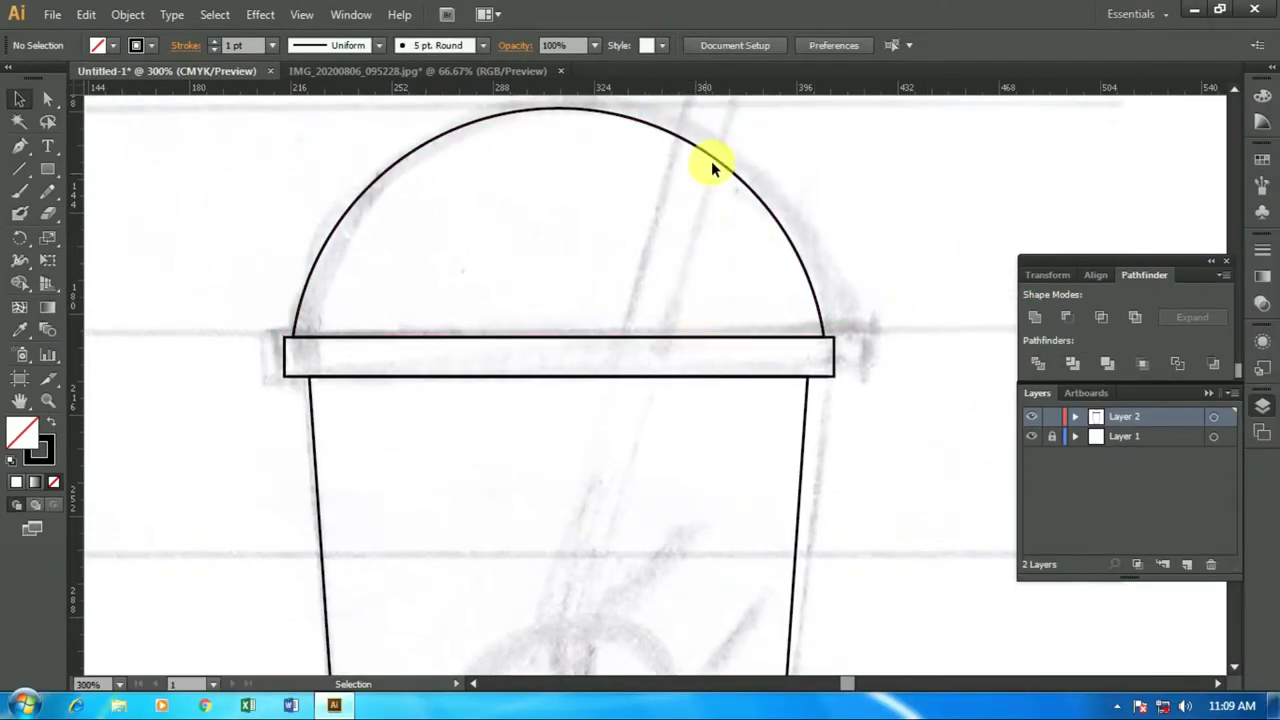
left_click(711, 161)
key("Up")
key("Up")
key("Up")
key("Up")
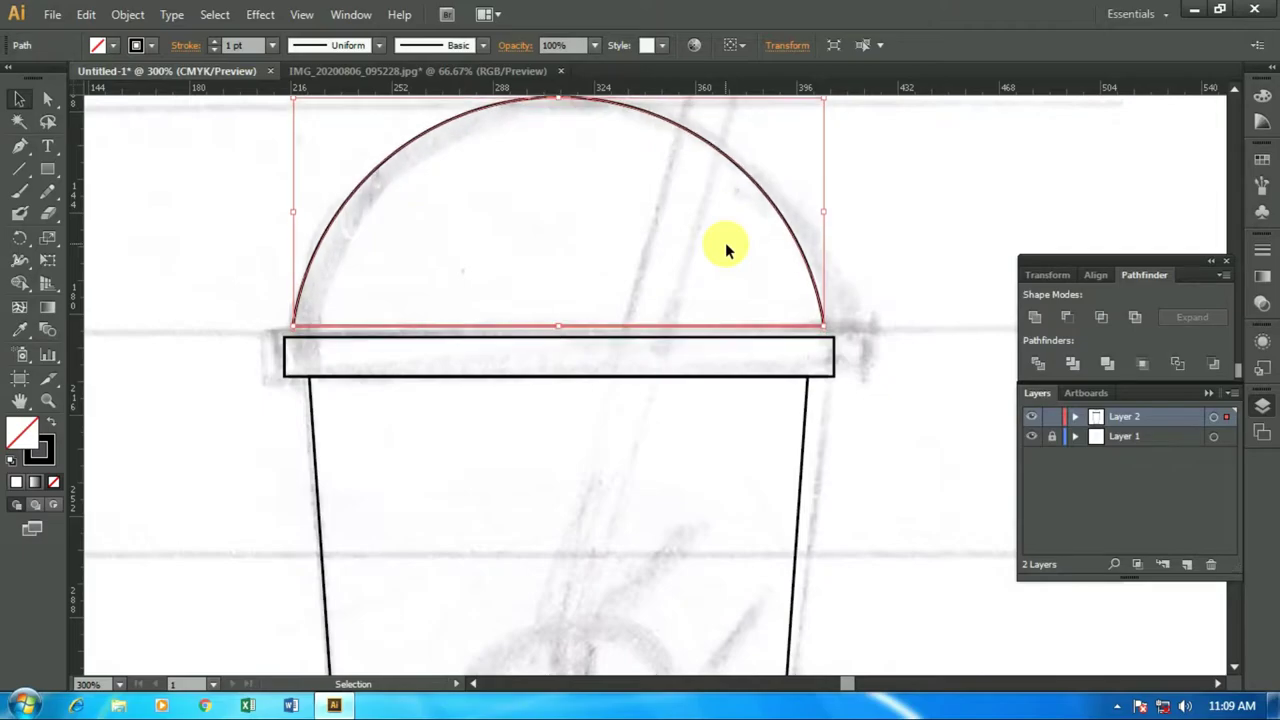
scroll(750, 310, "down", 1)
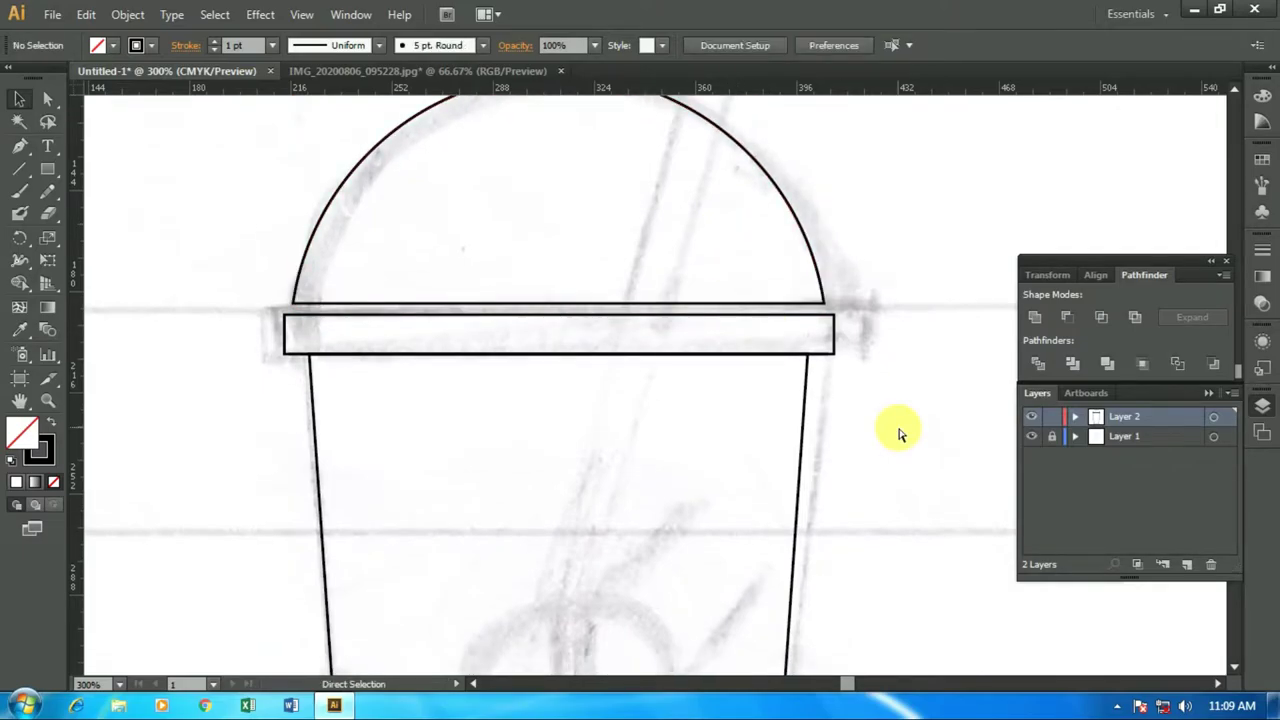
key("ctrl+minus")
key("ctrl+minus")
key("ctrl+minus")
scroll(900, 430, "down", 1)
Step: Draw a yellow-orange circle over the sketched orange slice in the cup's middle
scroll(900, 430, "down", 1)
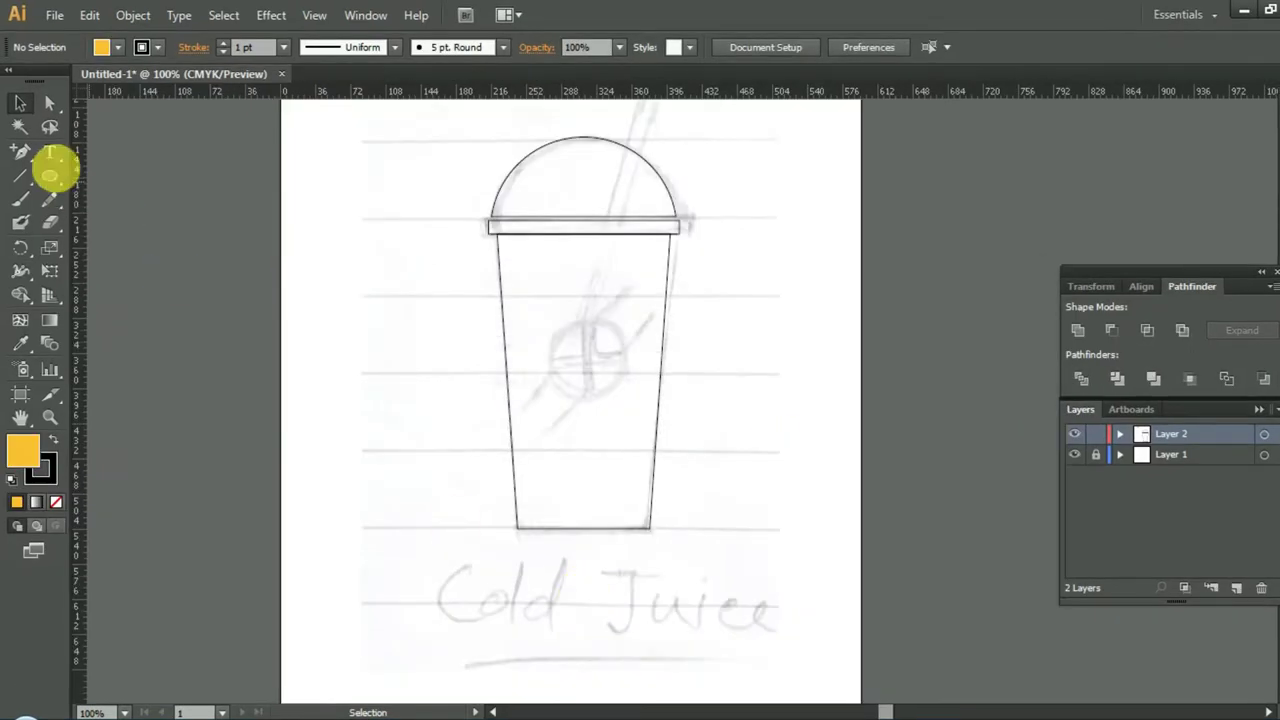
left_click(50, 175)
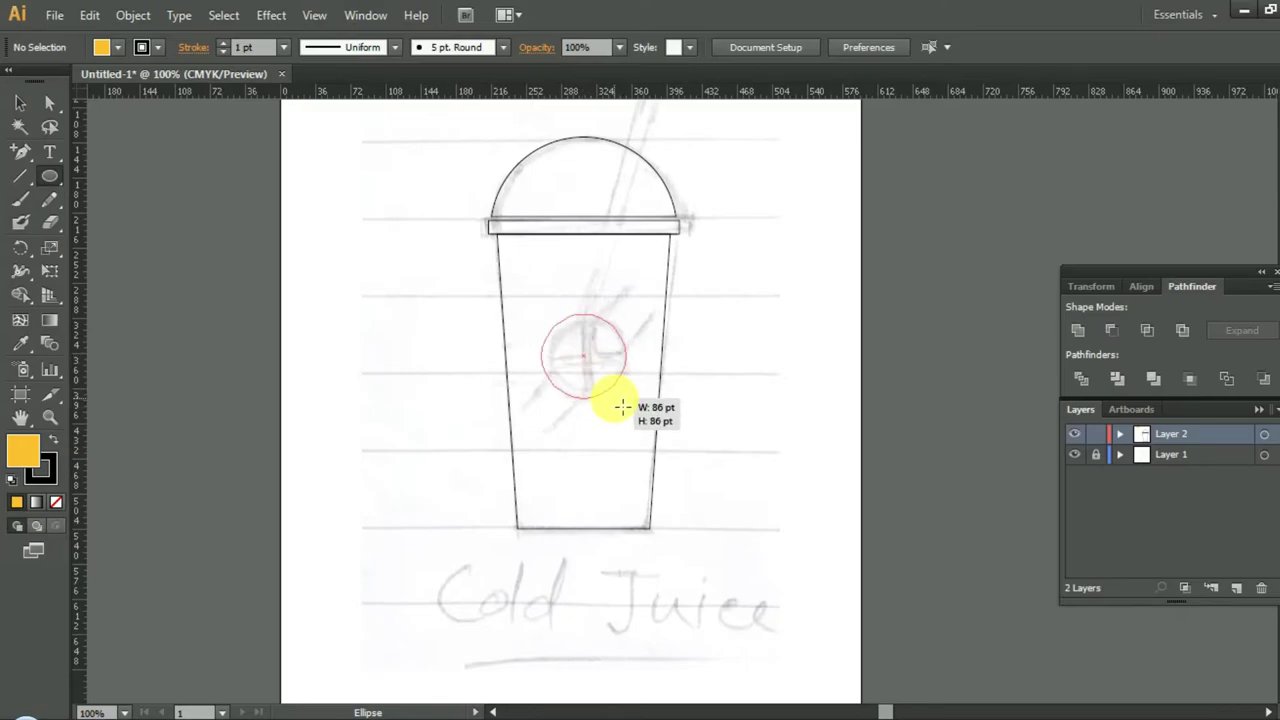
left_click_drag(584, 362, 624, 410)
left_click(20, 102)
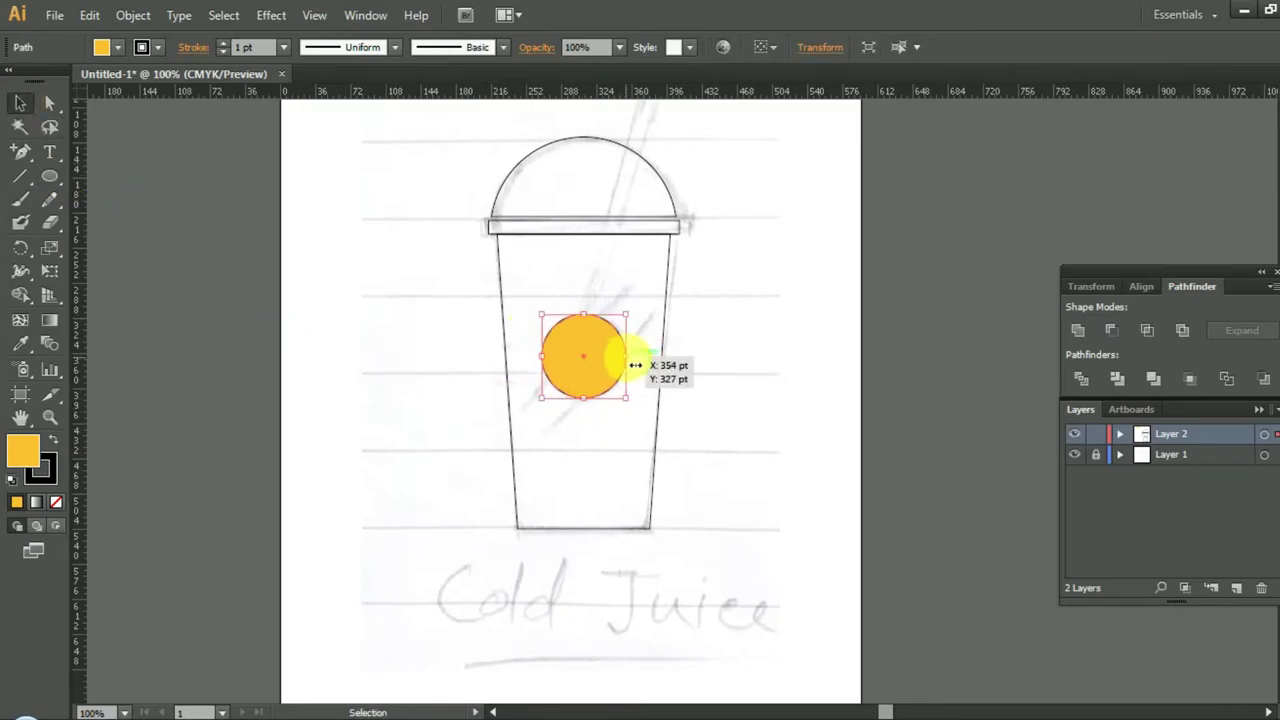
left_click_drag(635, 365, 637, 367)
left_click(866, 328)
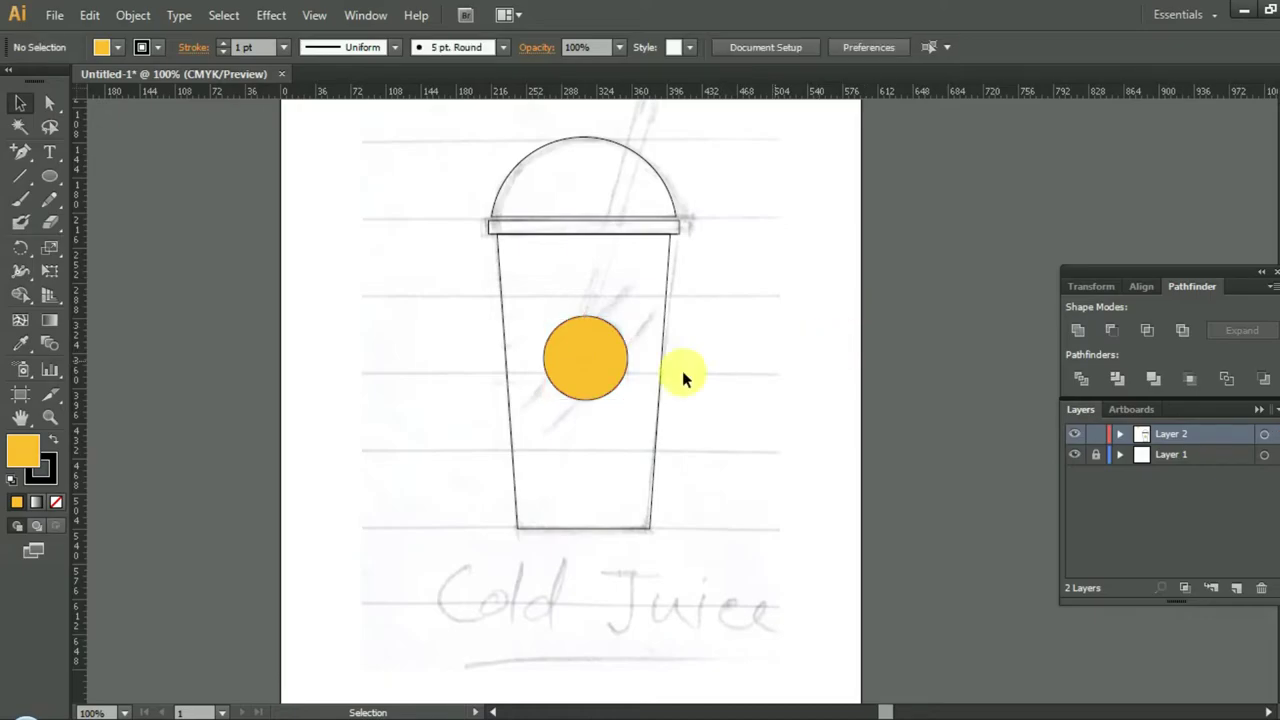
left_click(615, 385)
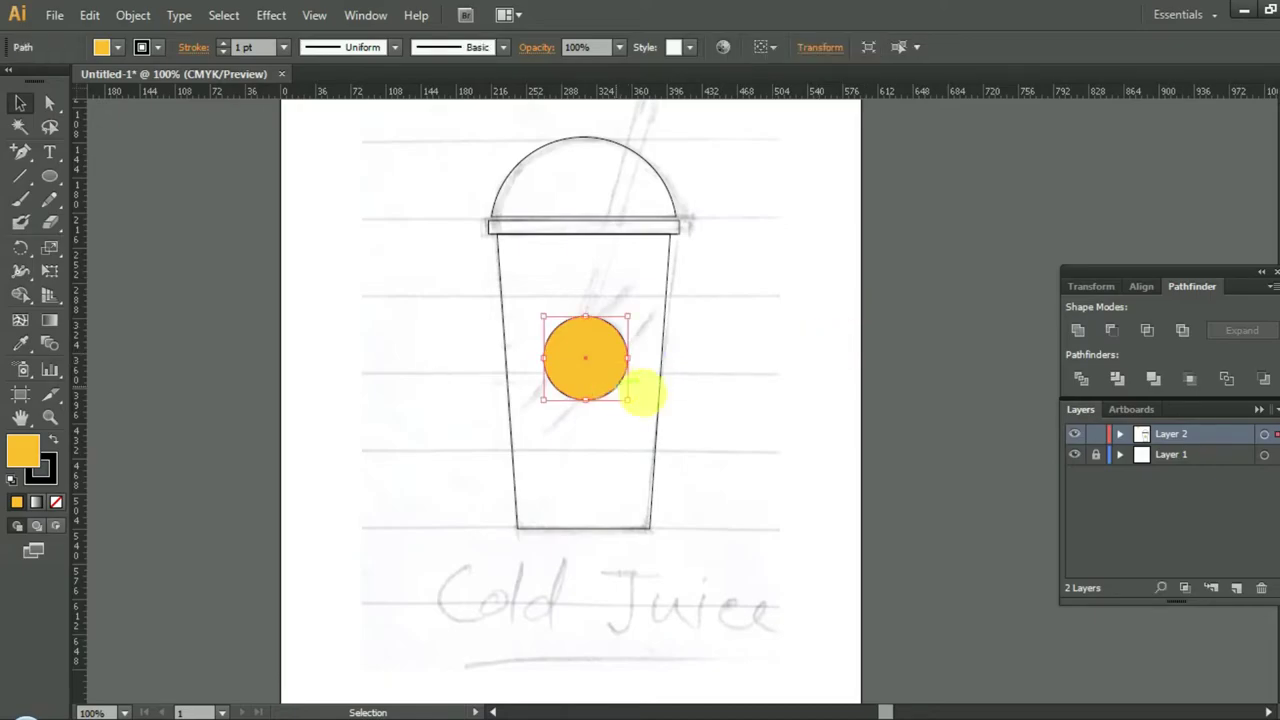
left_click(750, 372)
Step: Draw a curved leaf shape with the Pen tool and rotate it to a slant
left_click(20, 153)
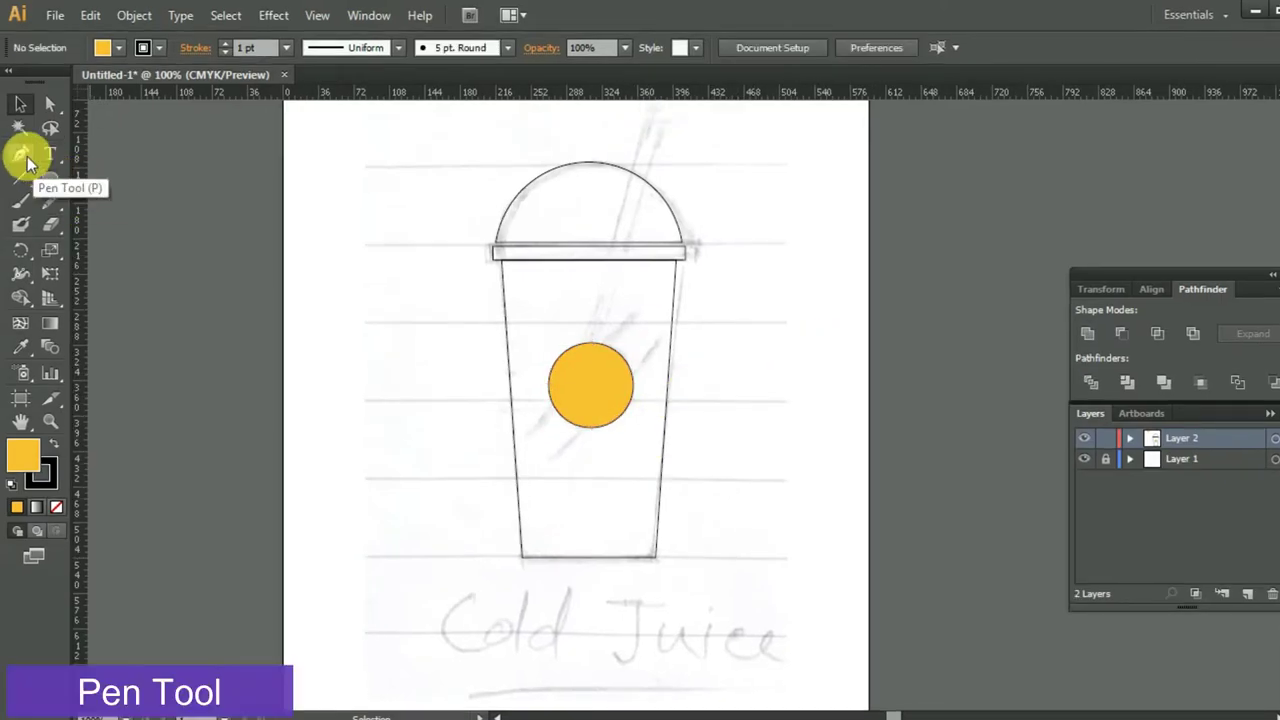
left_click(327, 215)
mouse_move(332, 327)
left_mouse_down()
mouse_move(307, 392)
mouse_move(291, 394)
left_mouse_up()
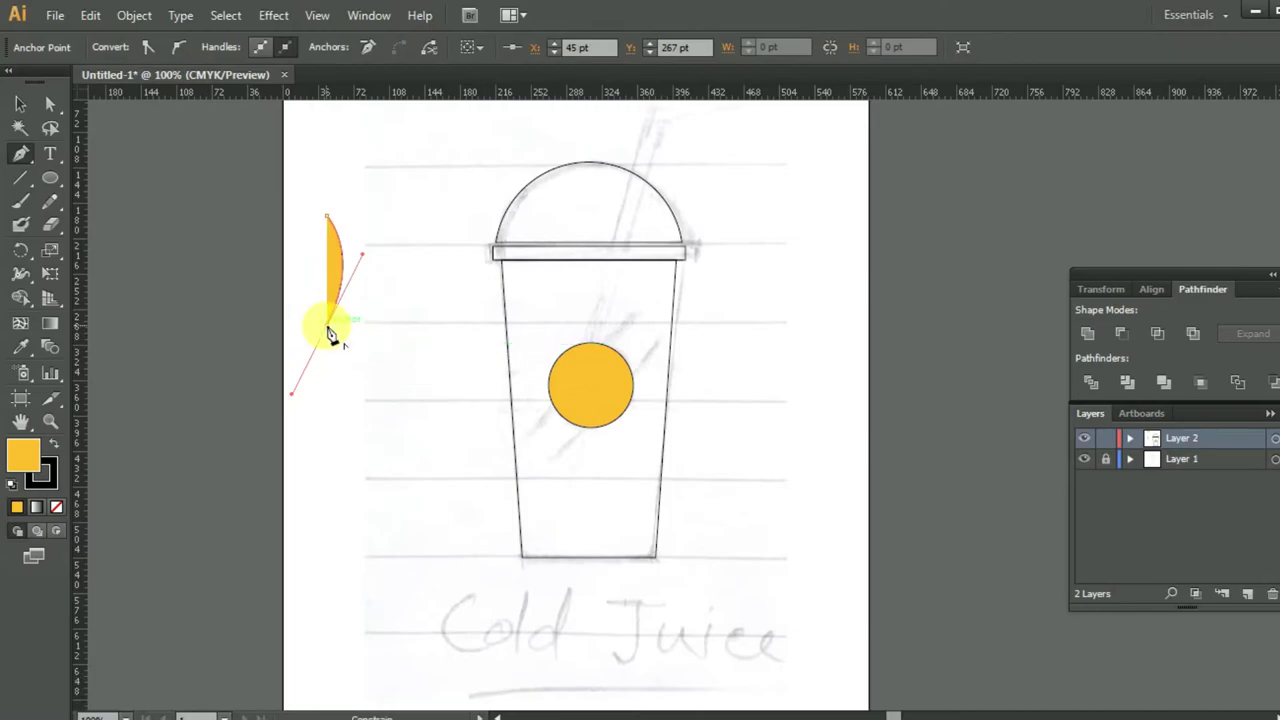
left_click_drag(326, 216, 351, 202)
left_click(20, 103)
left_click(329, 360)
left_click(327, 262)
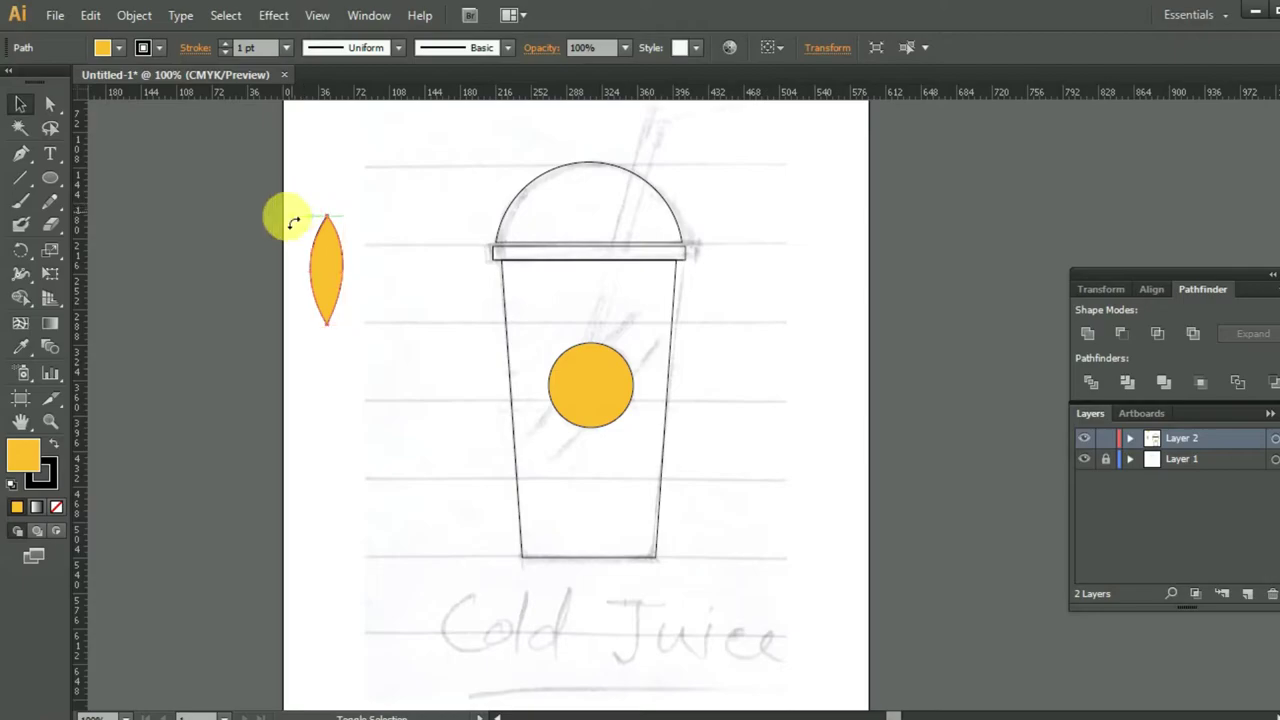
left_click_drag(312, 214, 282, 240)
Step: Move the orange circle to the page's right edge and bring the leaf beside it
mouse_move(353, 294)
left_mouse_down()
mouse_move(563, 368)
mouse_move(893, 333)
left_mouse_up()
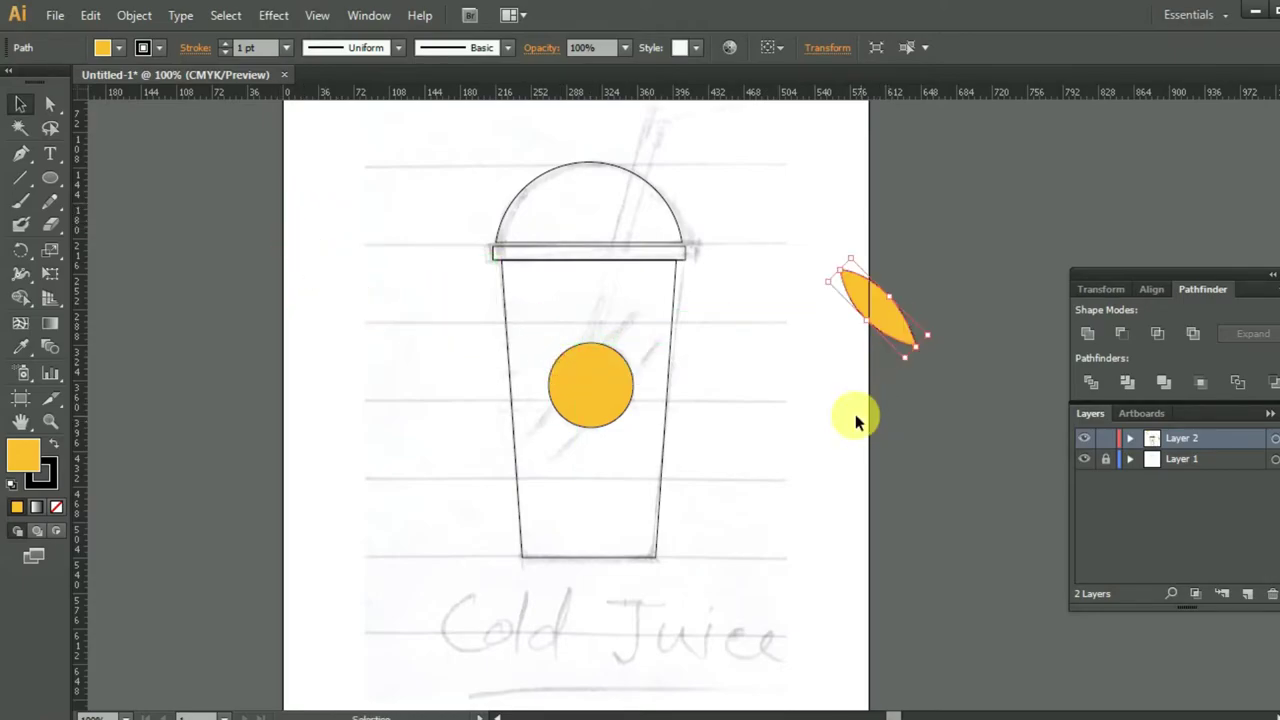
mouse_move(618, 410)
left_mouse_down()
mouse_move(934, 437)
mouse_move(876, 448)
left_mouse_up()
mouse_move(889, 317)
left_mouse_down()
mouse_move(812, 330)
mouse_move(867, 370)
mouse_move(855, 360)
left_mouse_up()
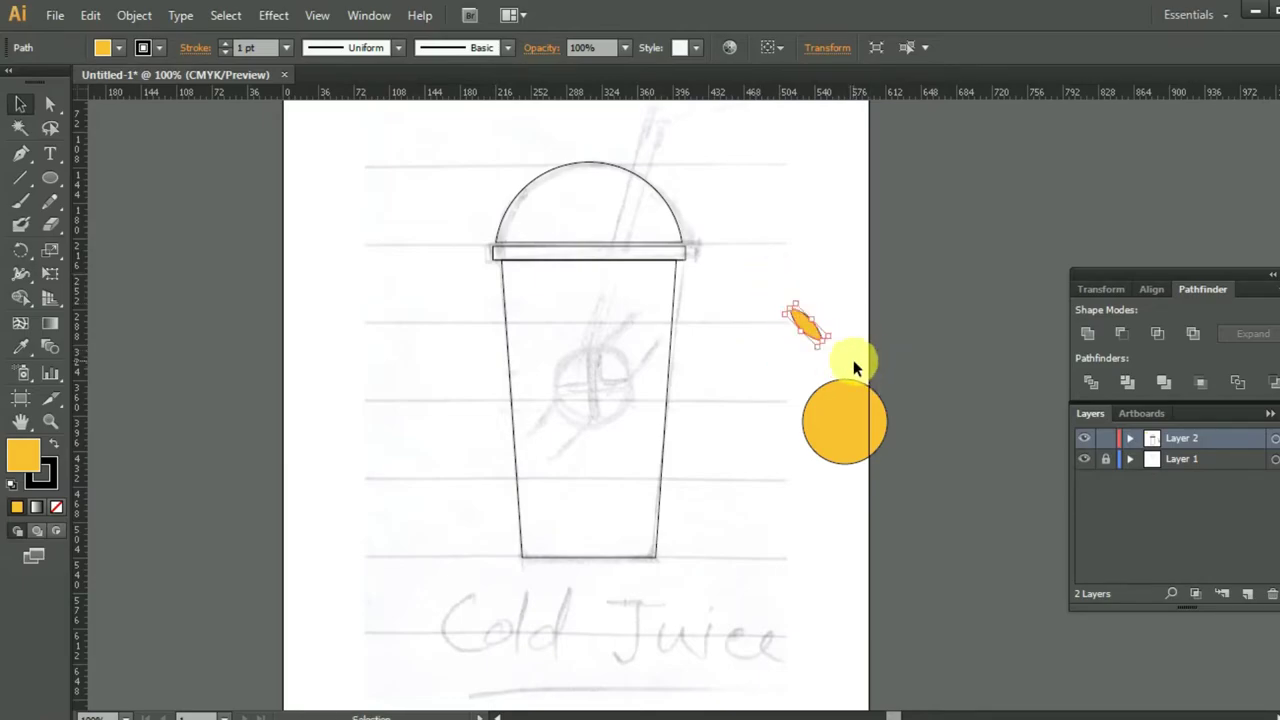
key("ctrl+z")
key("ctrl+plus")
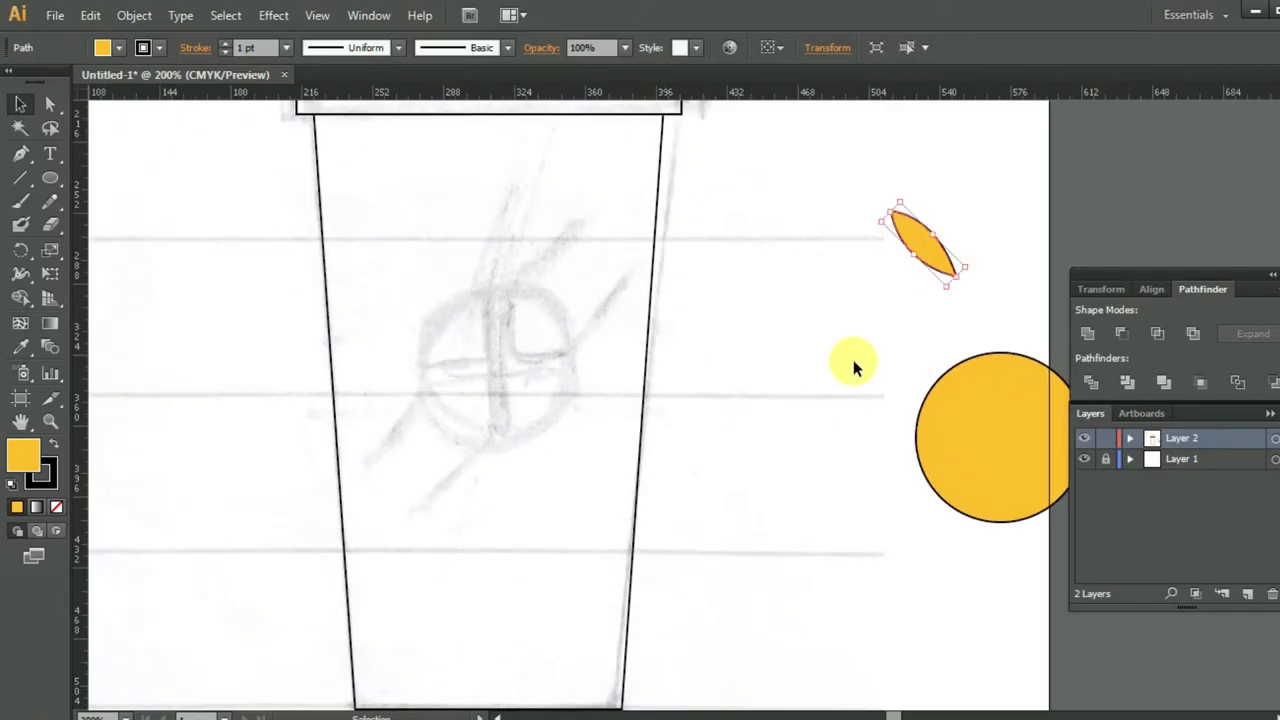
left_click_drag(866, 363, 589, 409)
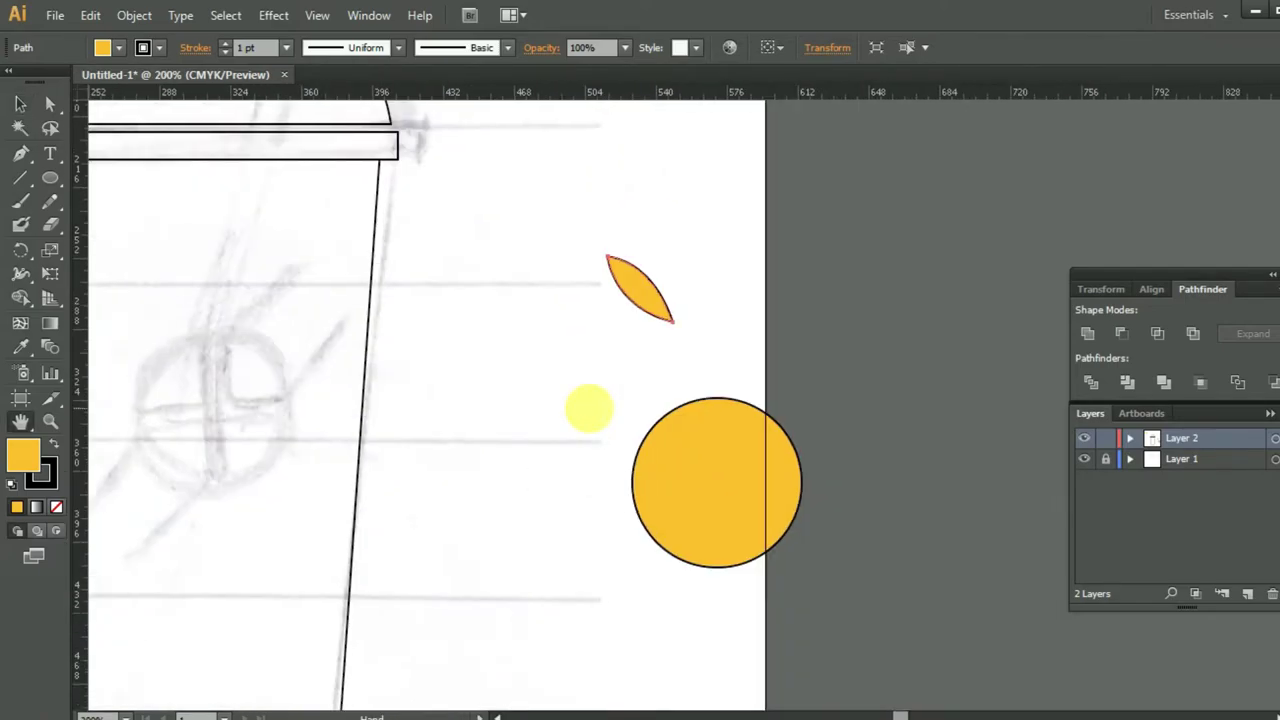
Step: Stretch the leaf and settle it just on top of the circle
left_click_drag(681, 336, 698, 410)
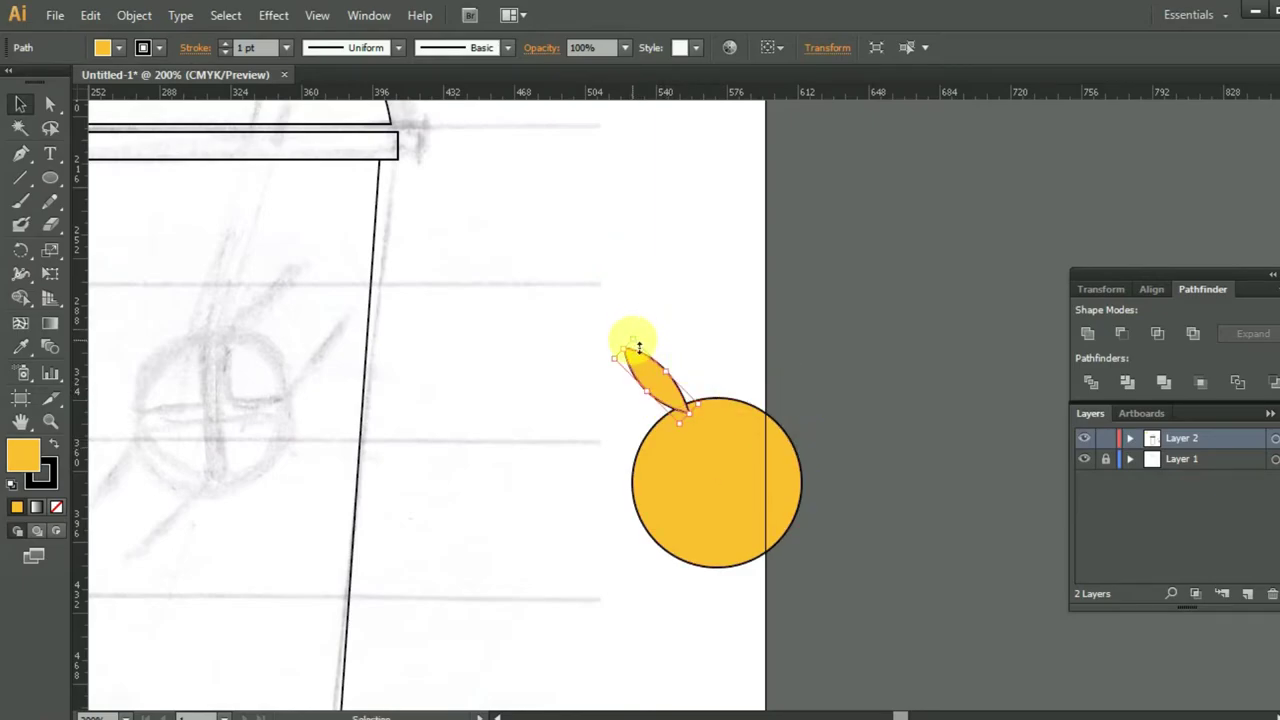
left_click_drag(639, 347, 612, 322)
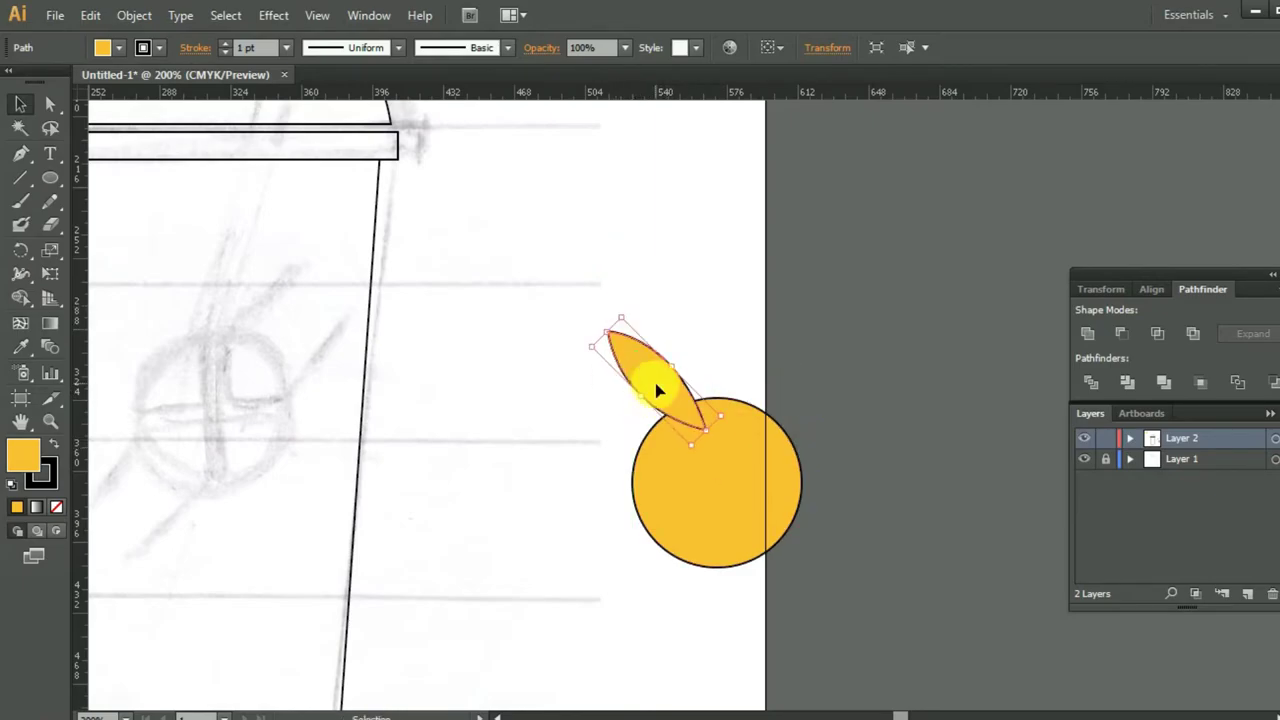
left_click_drag(660, 393, 665, 376)
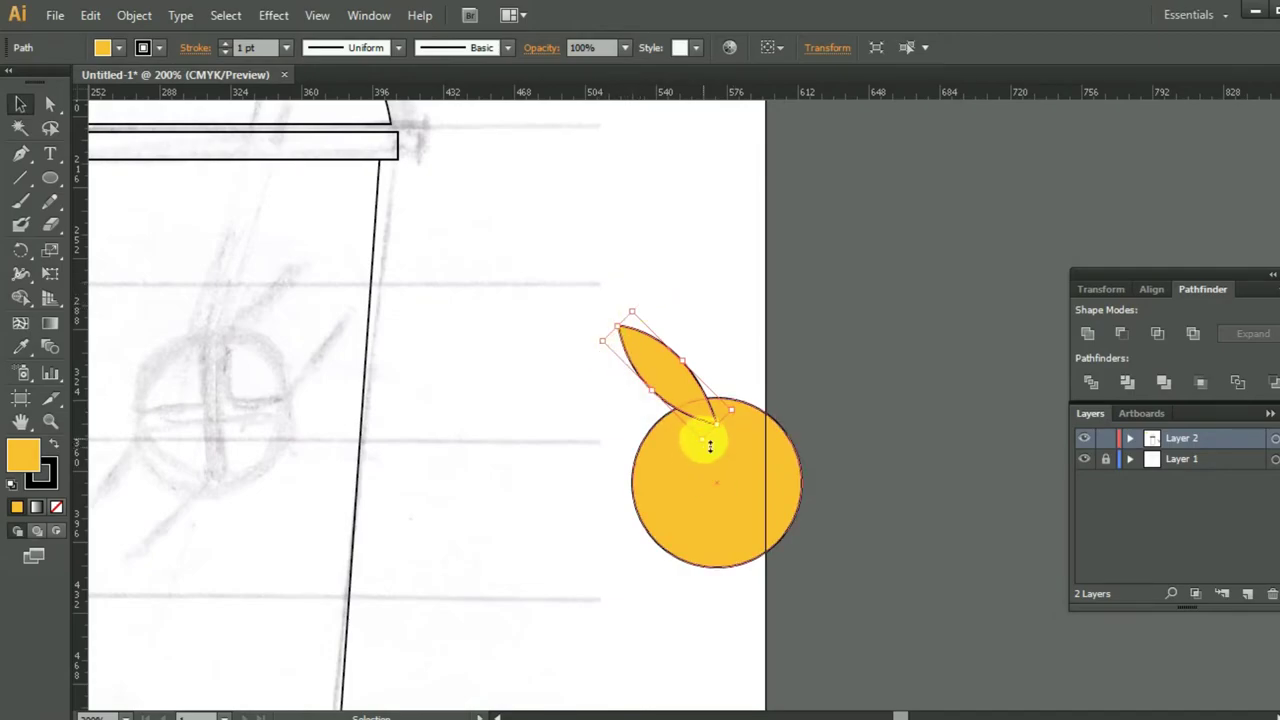
left_click_drag(709, 445, 703, 389)
key("ctrl+shift+a")
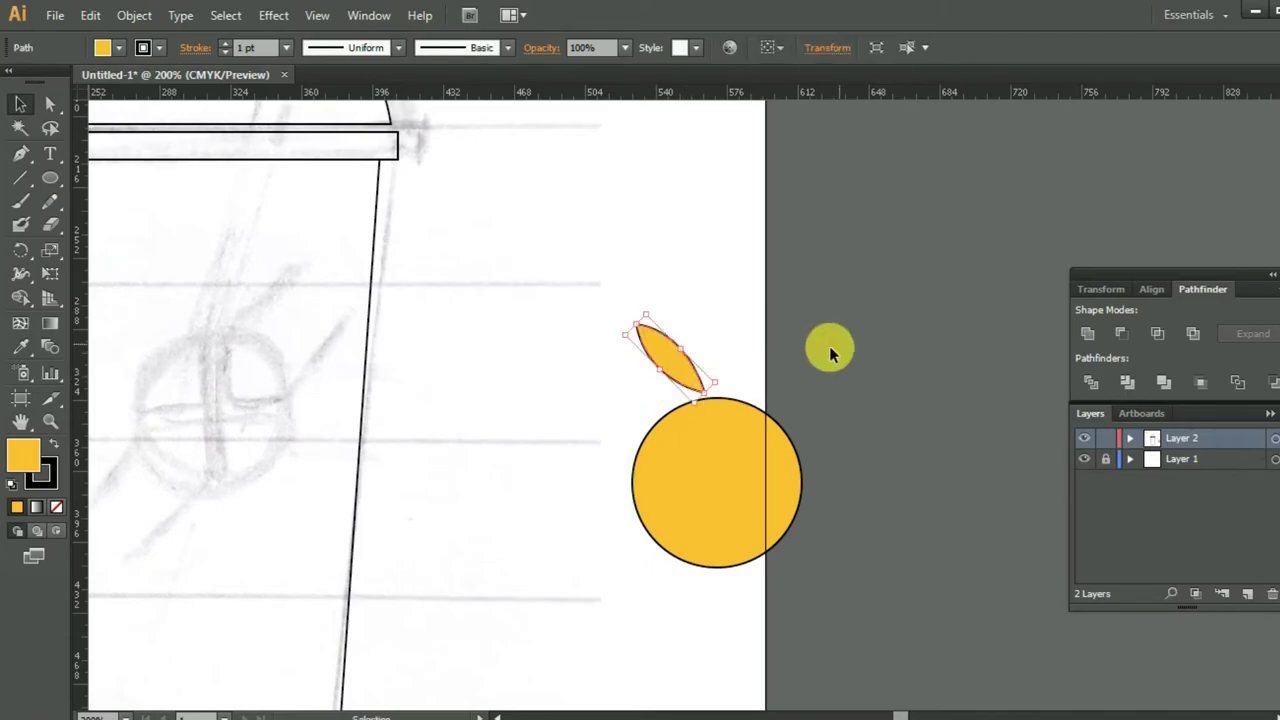
left_click(829, 346)
Step: Make a reflected copy of the leaf and nudge it to the right
right_click(676, 368)
mouse_move(736, 622)
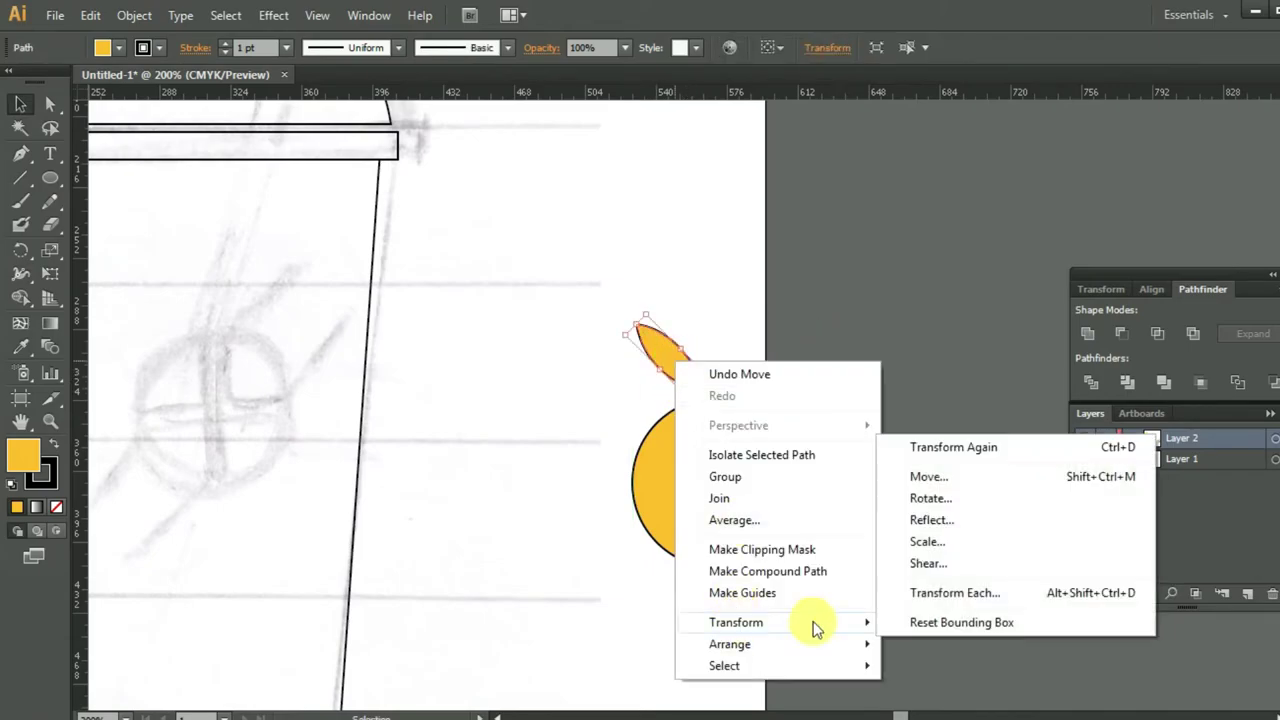
left_click(952, 522)
left_click(950, 520)
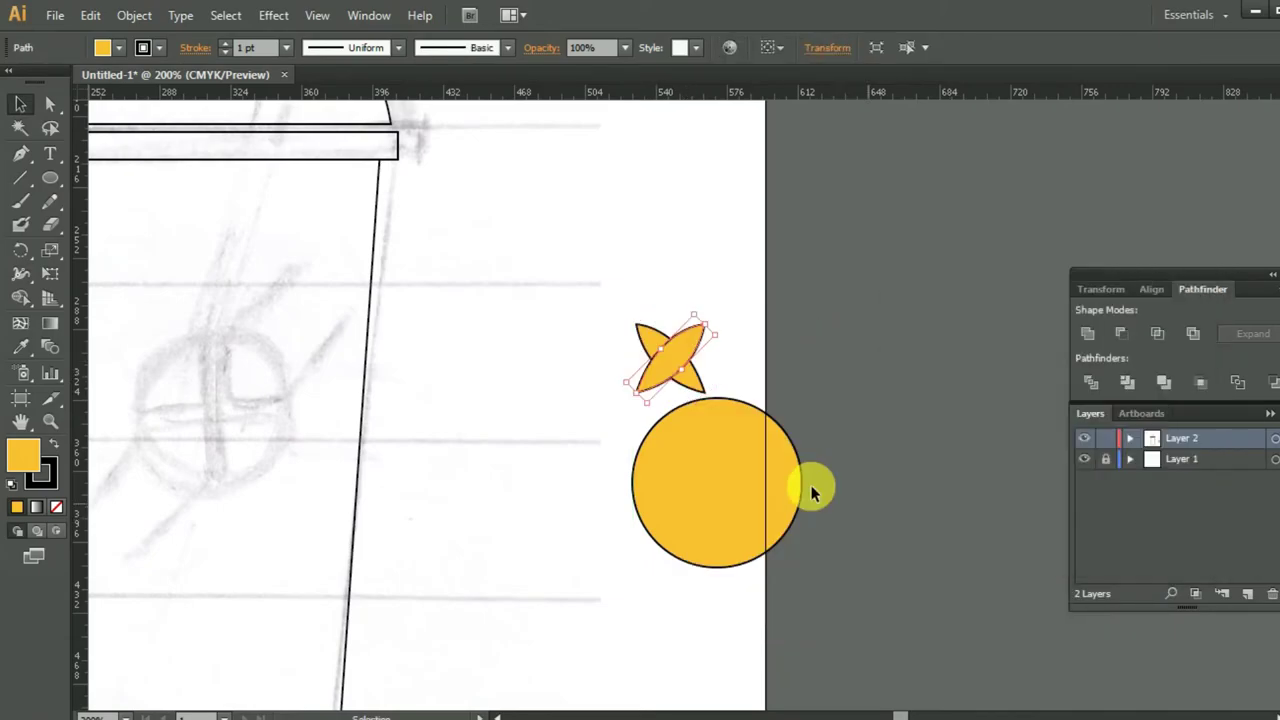
key("Right")
key("Right")
key("Right")
key("Right")
key("Right")
key("Right")
key("Right")
key("Right")
key("Right")
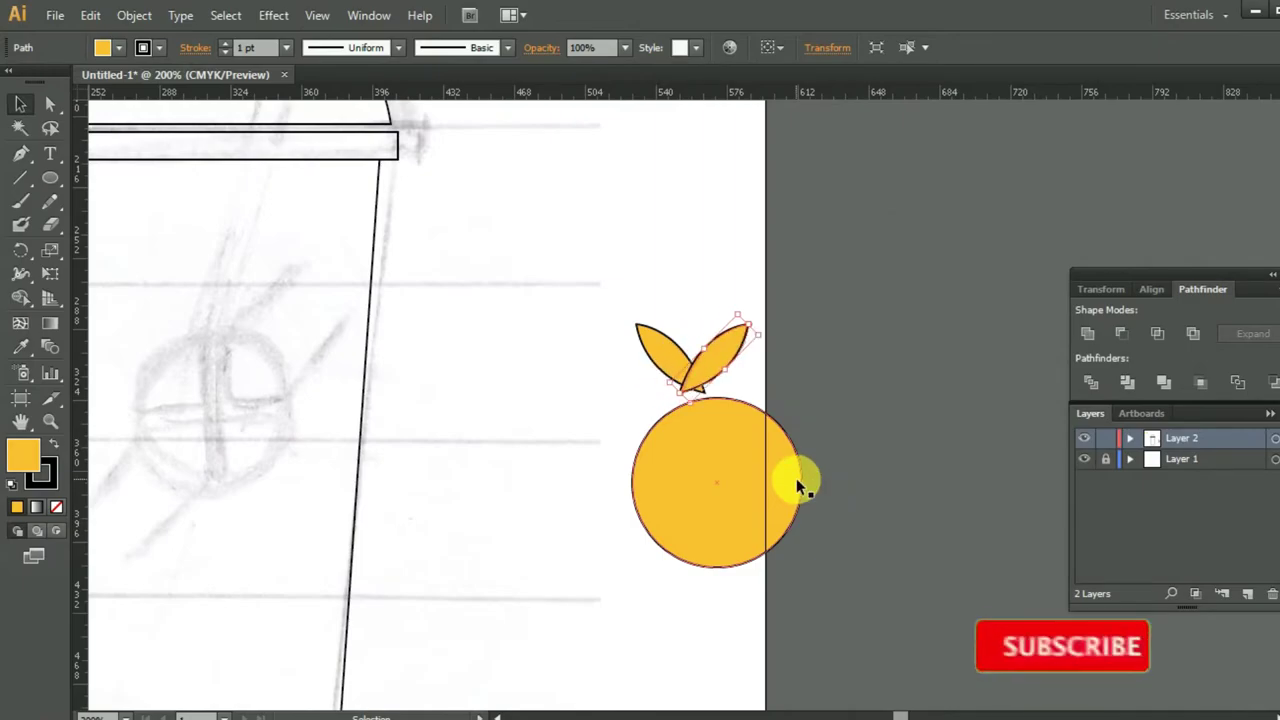
key("Right")
key("Right")
key("Right")
key("Right")
key("Right")
key("Right")
key("Right")
key("Right")
key("Right")
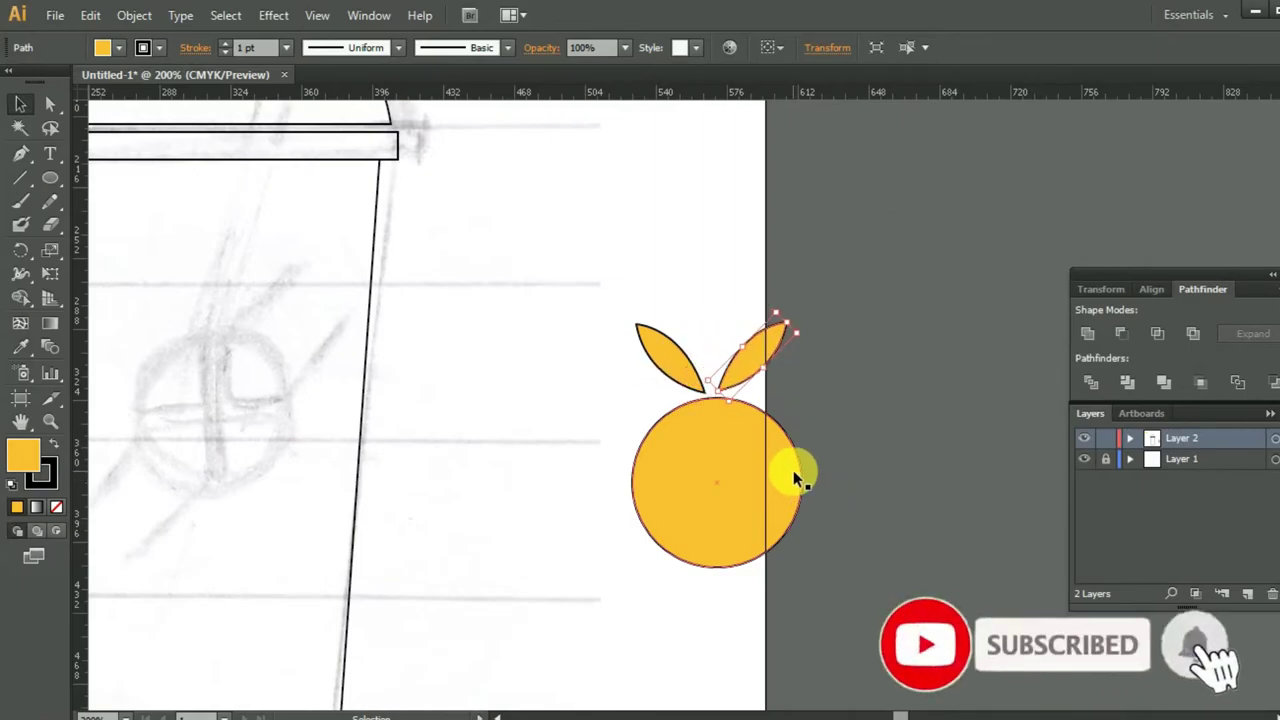
Step: Pair the two leaves atop the circle, tilting the right leaf more upright
left_click_drag(659, 354, 634, 364)
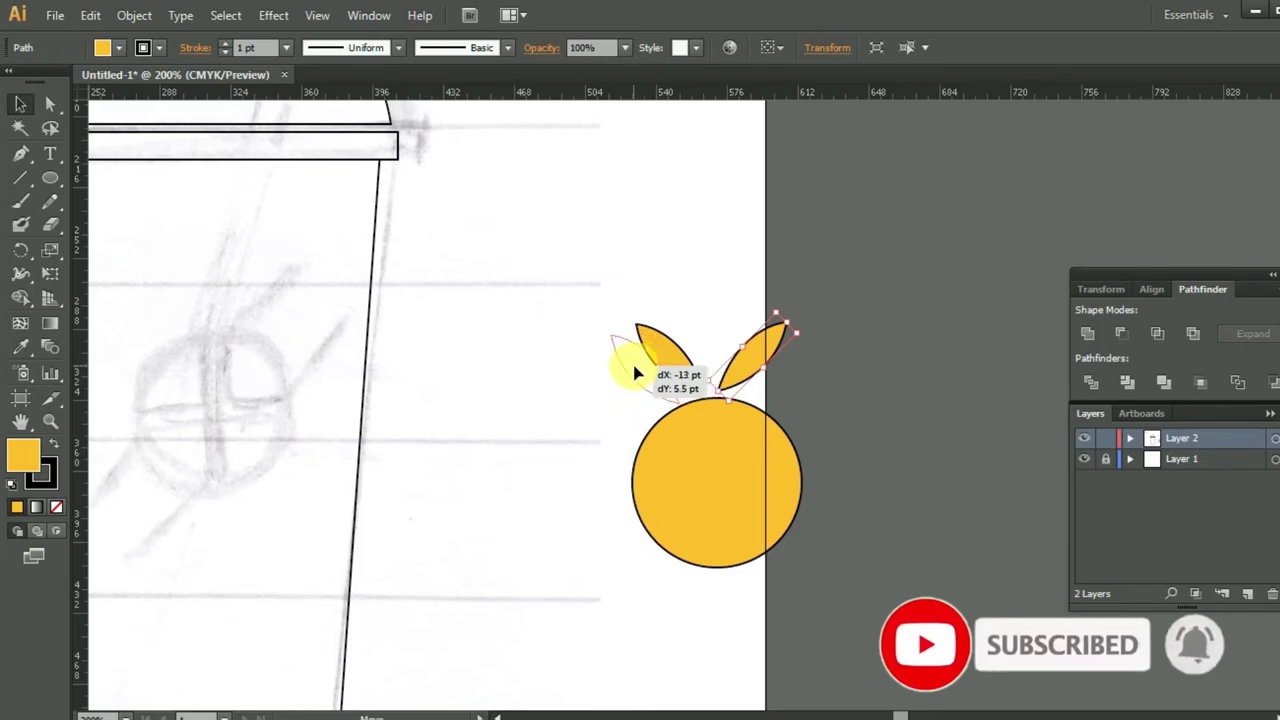
left_click_drag(760, 370, 738, 378)
left_click(748, 320)
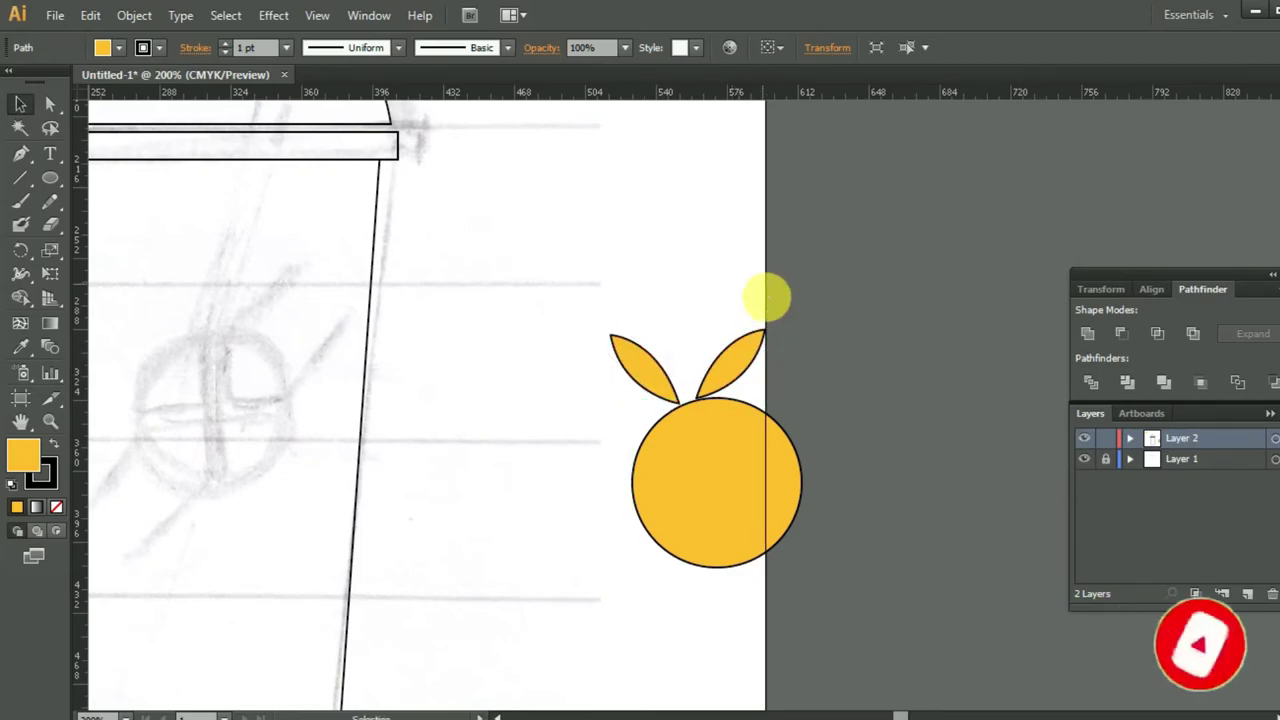
left_click(707, 377)
left_click(866, 398)
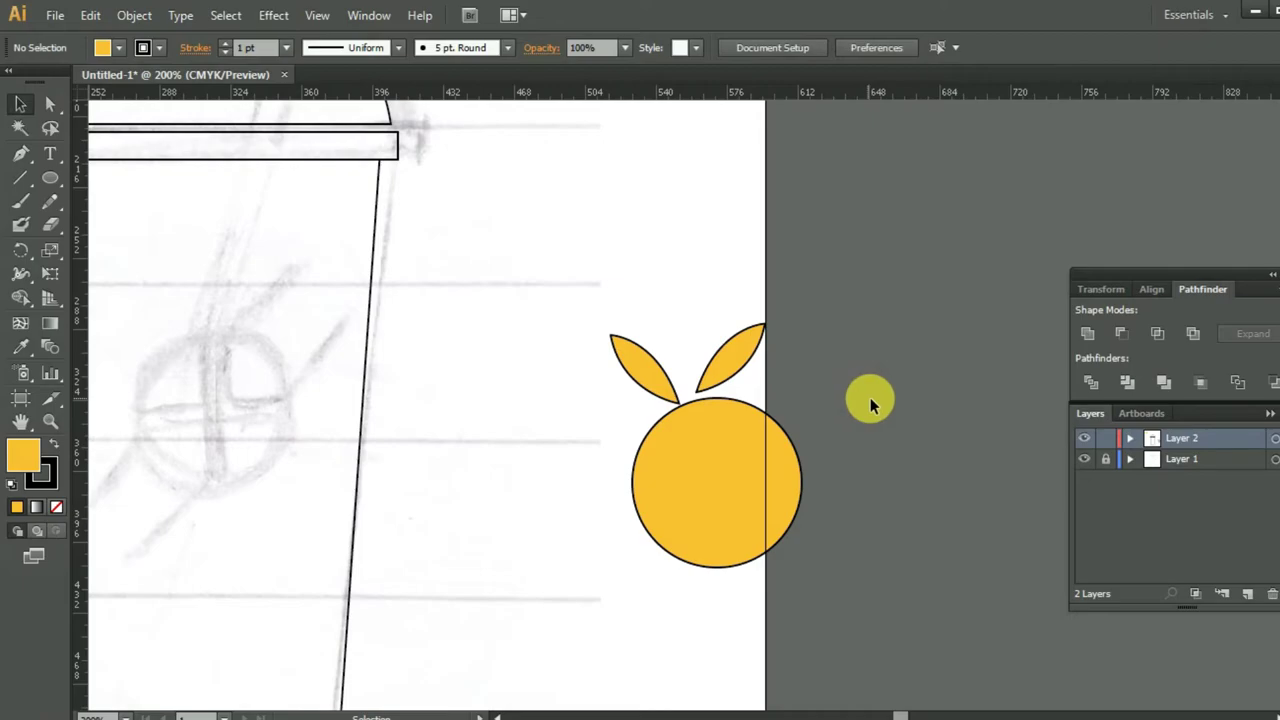
left_click(748, 340)
left_click_drag(752, 305, 737, 297)
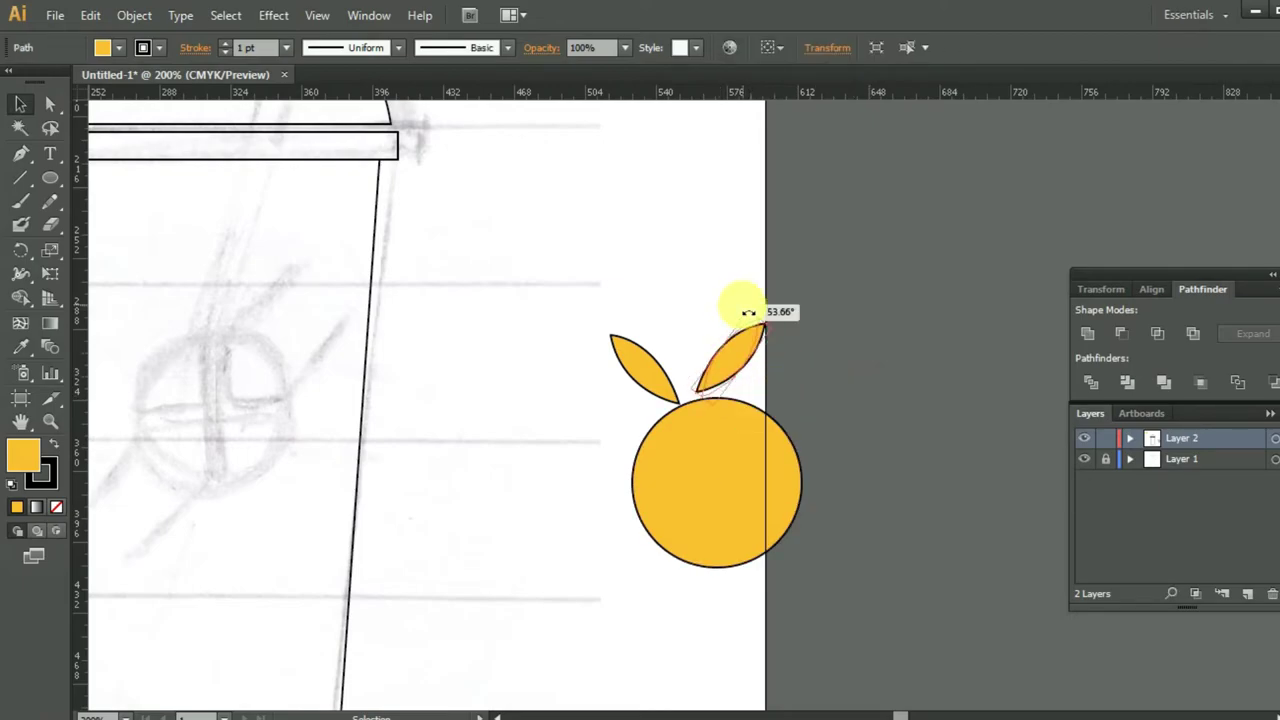
left_click_drag(749, 360, 752, 368)
left_click(823, 361)
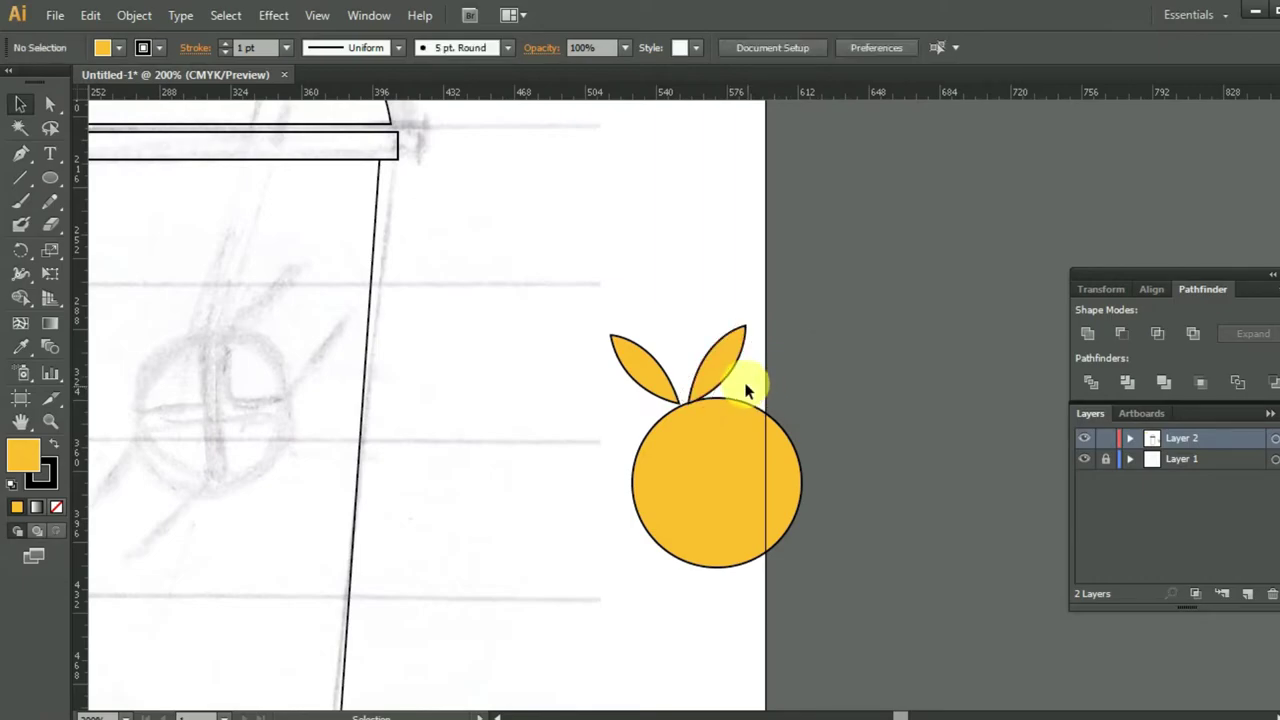
scroll(837, 391, "down", 1)
scroll(843, 398, "down", 1)
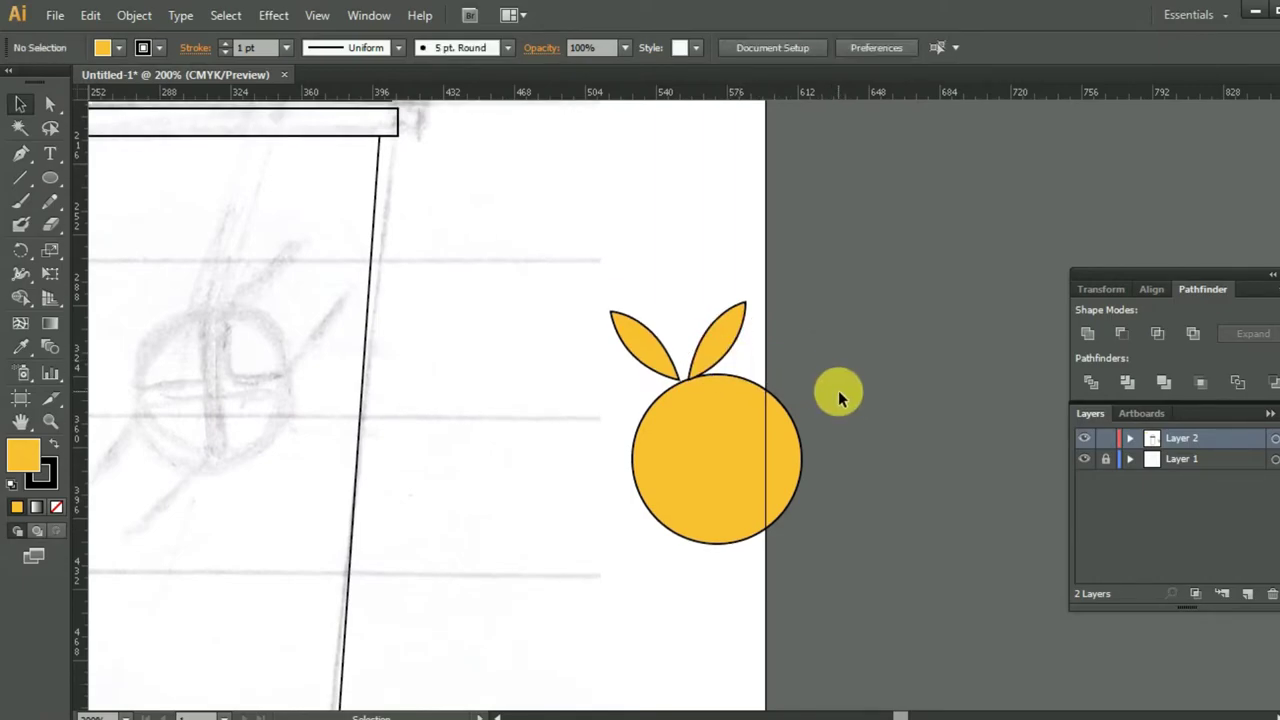
key("ctrl+1")
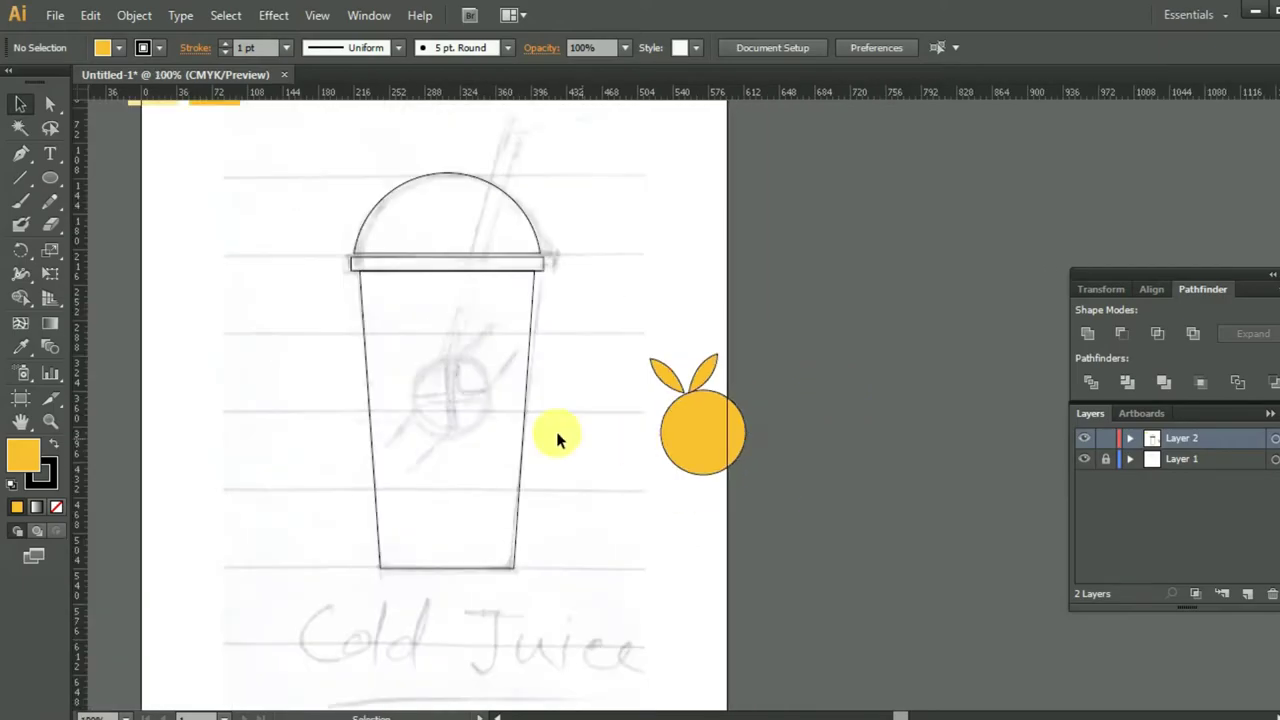
Step: Fill the cup body with the 50% medium grey swatch from the Control bar
left_click(522, 437)
left_click(119, 47)
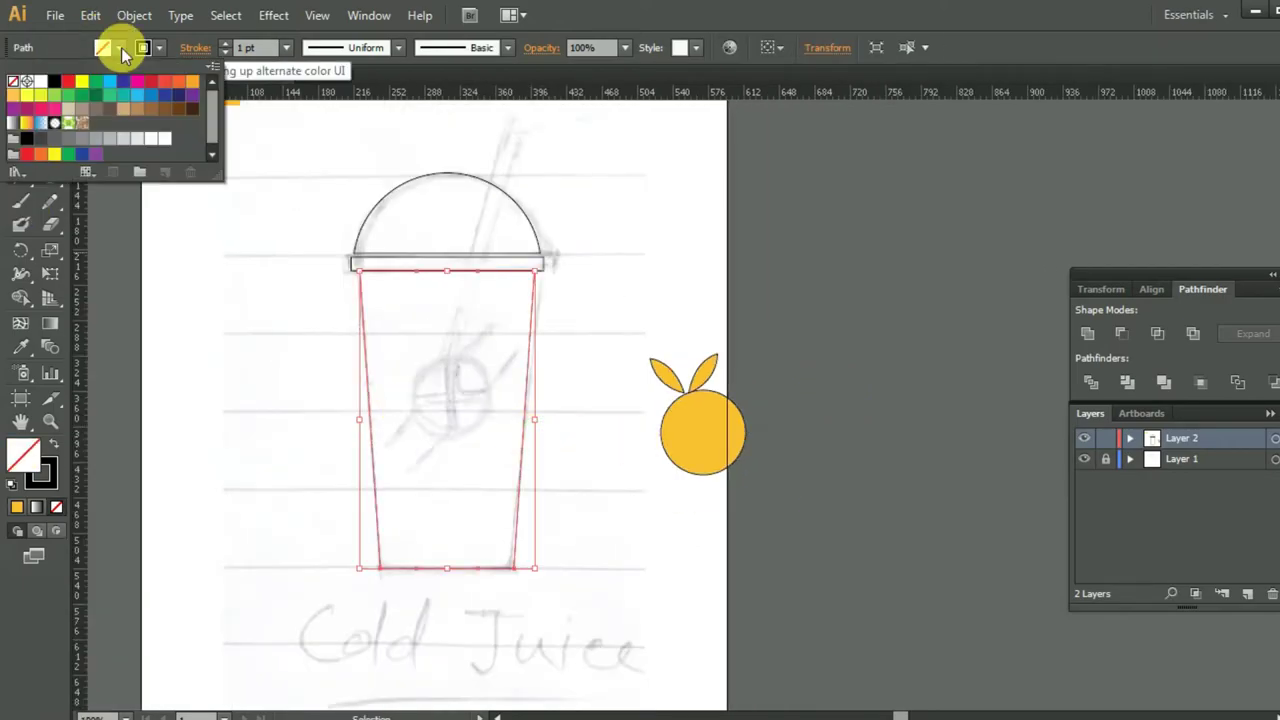
left_click(140, 140)
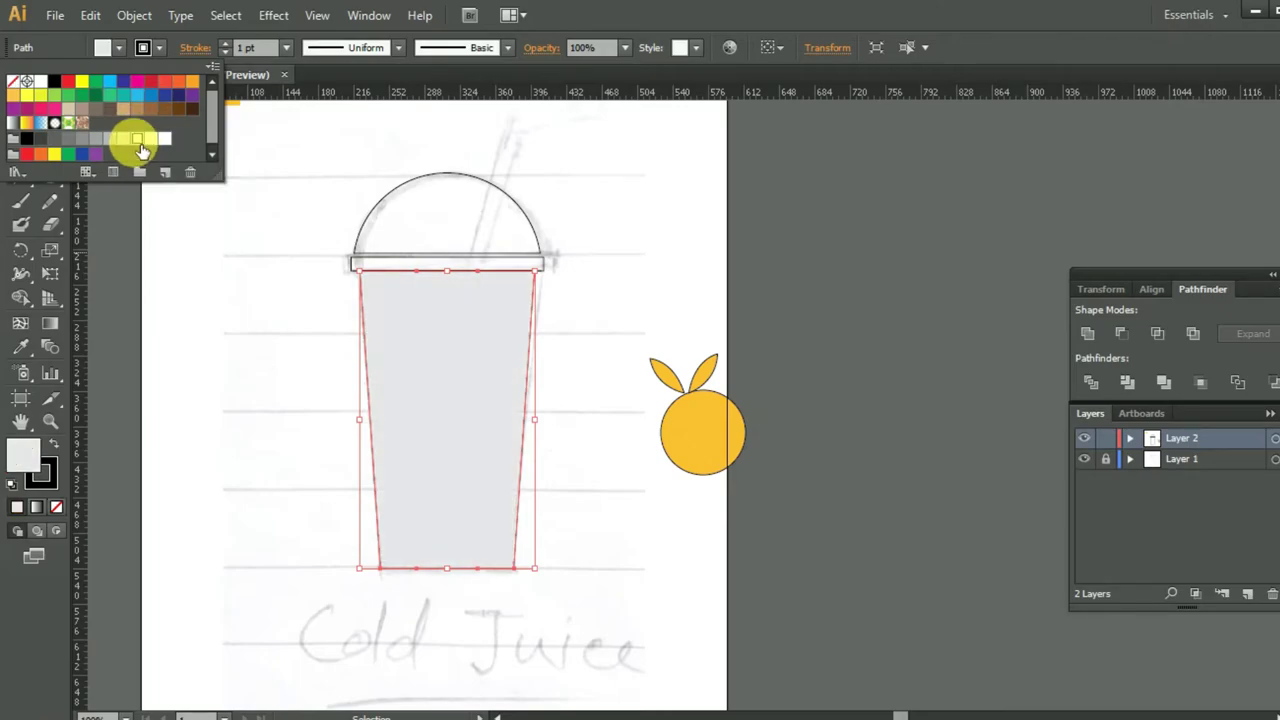
left_click(82, 138)
left_click(780, 251)
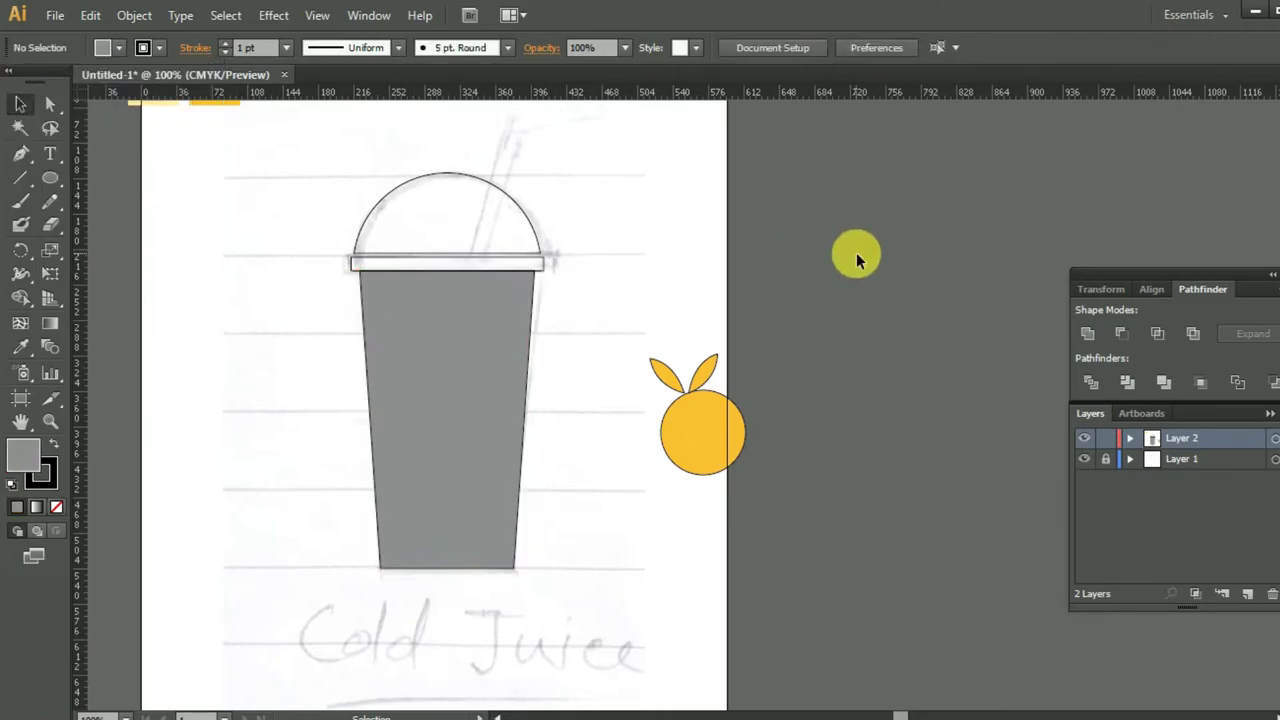
left_click(723, 459)
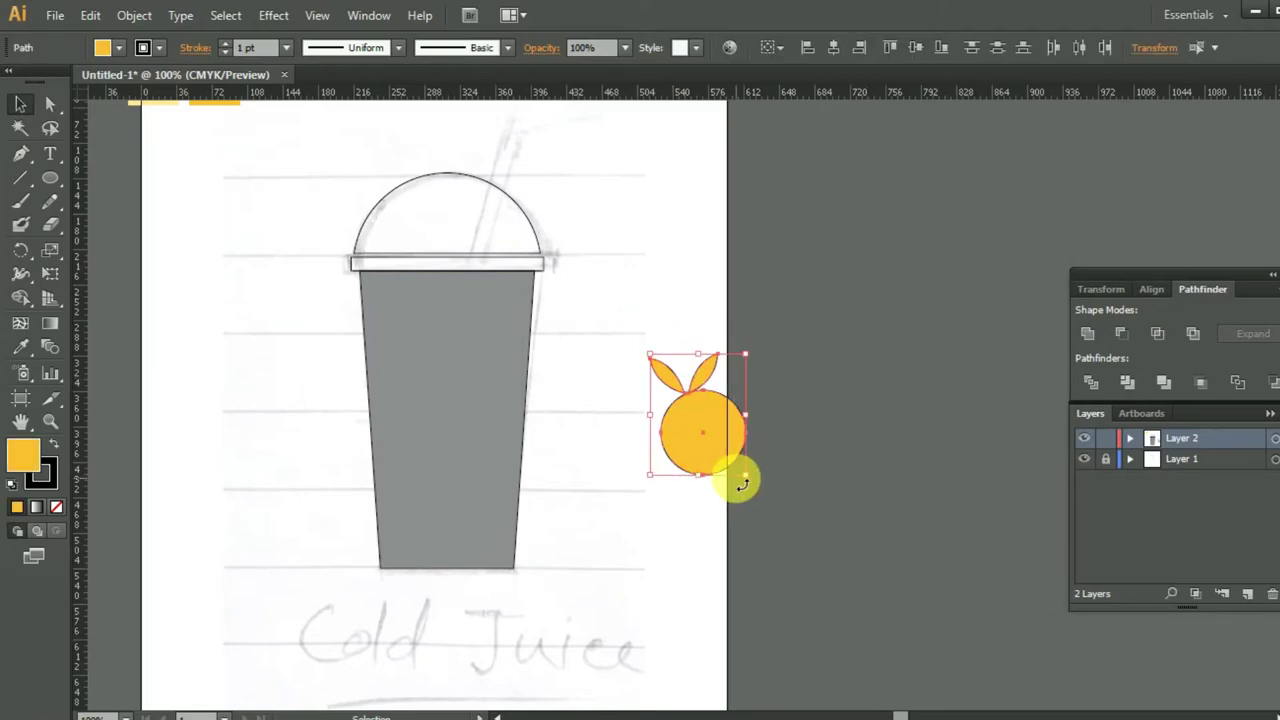
Step: Drag the grouped orange fruit logo onto the centre of the grey cup body
key("v")
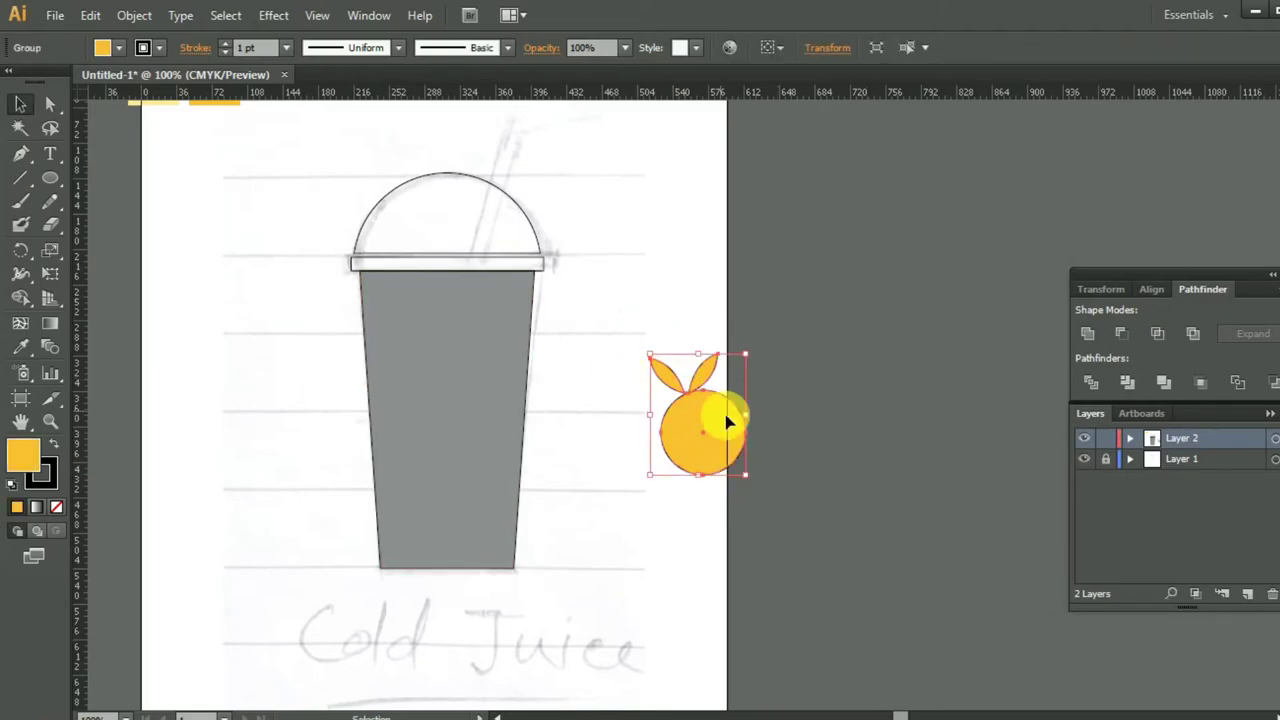
mouse_move(712, 432)
left_mouse_down()
mouse_move(478, 403)
mouse_move(468, 416)
mouse_move(471, 406)
left_mouse_up()
left_click(821, 376)
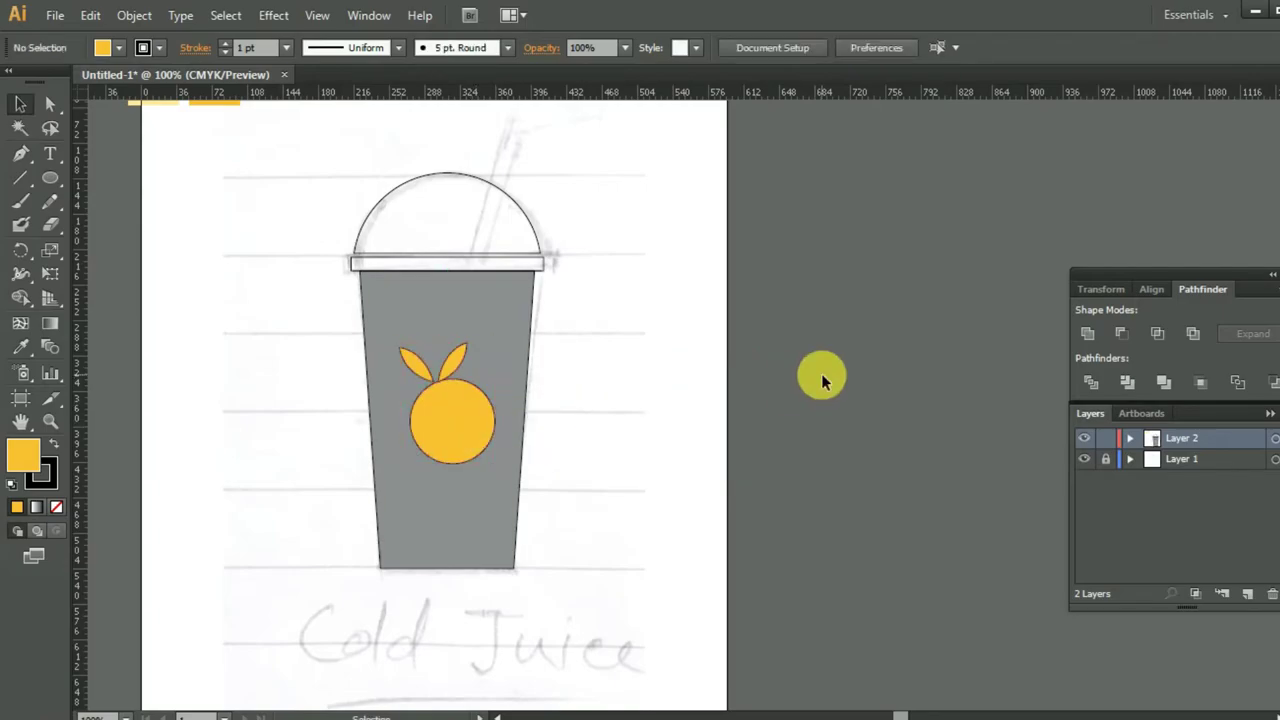
left_click(454, 461)
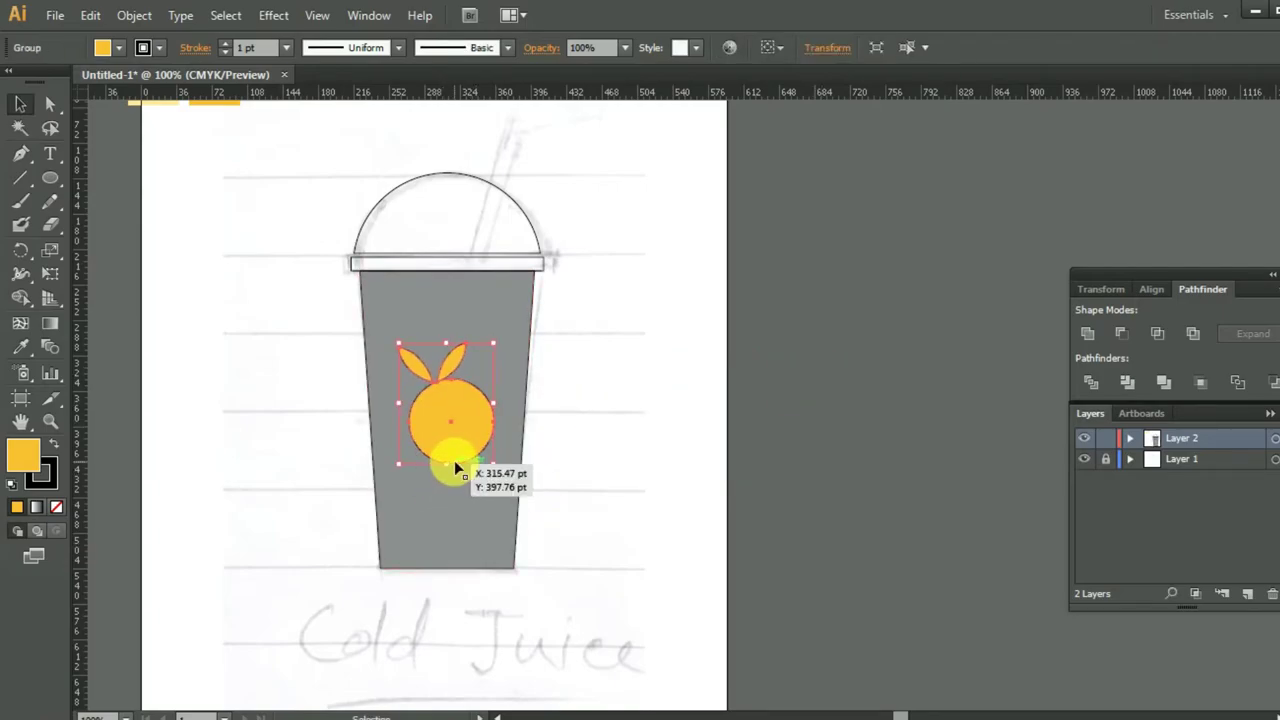
left_click(805, 443)
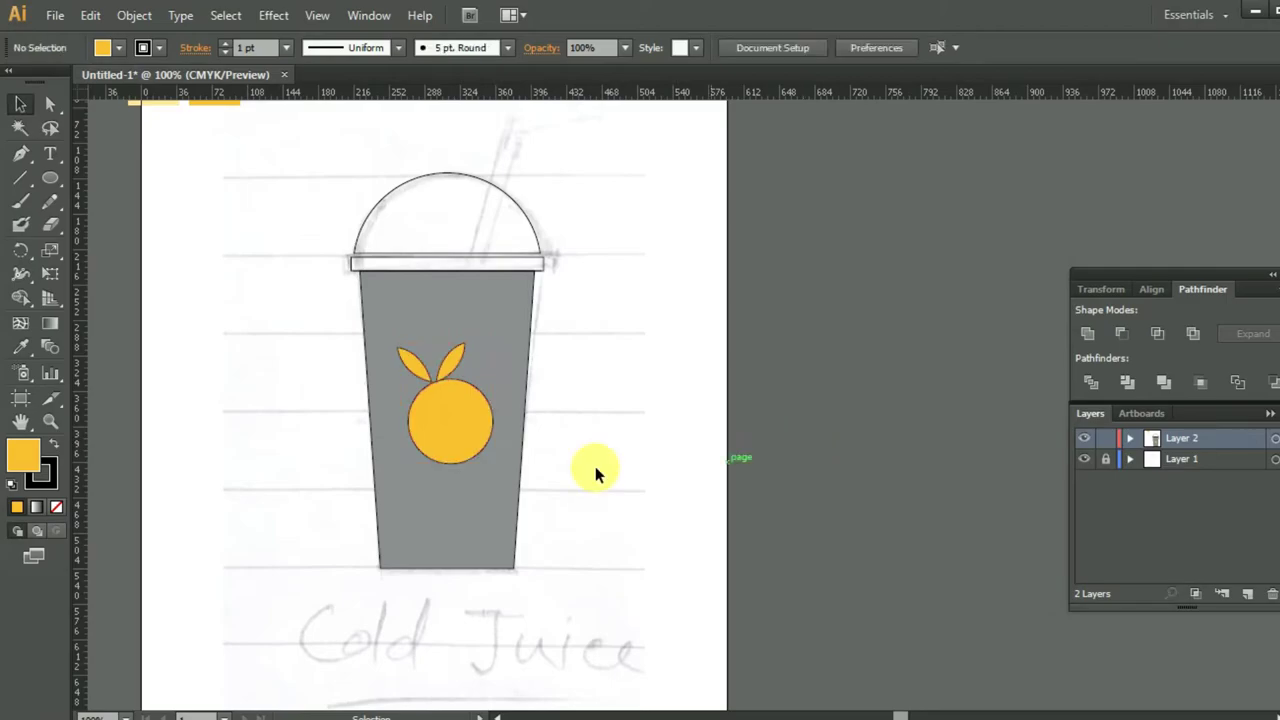
left_click(467, 457)
left_click(885, 449)
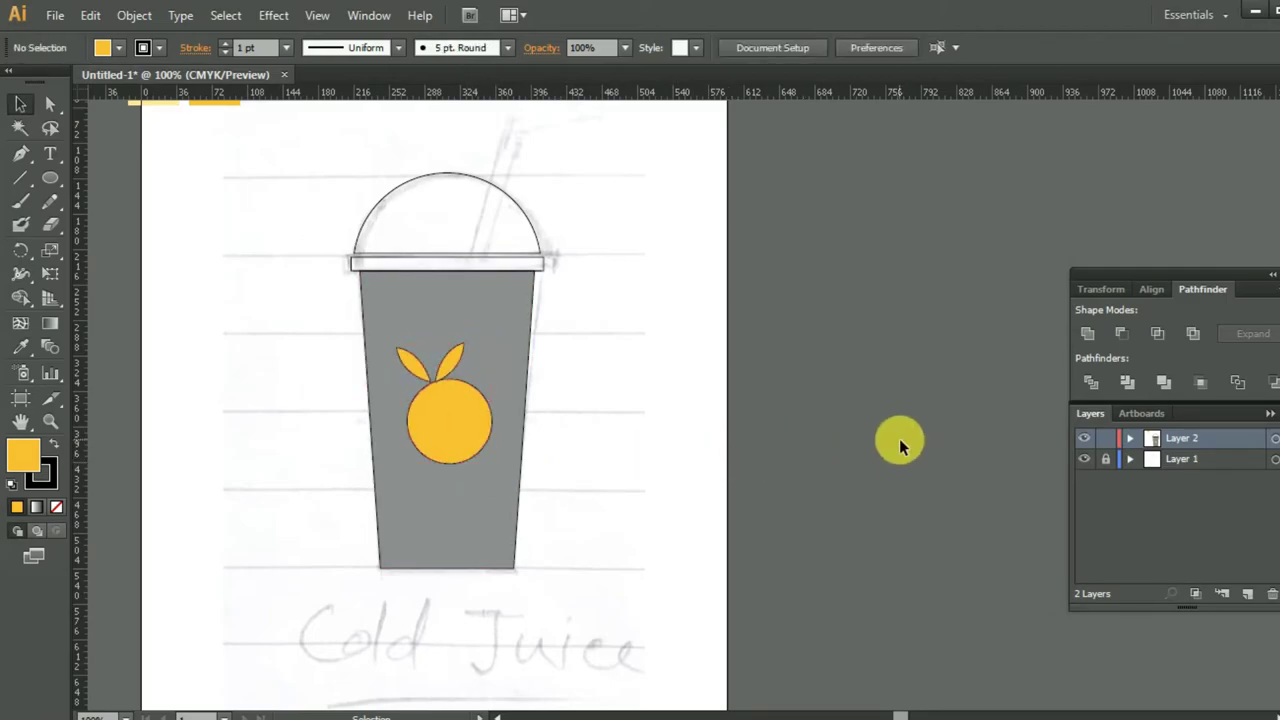
scroll(899, 438, "up", 1)
Step: Fill the lid rim rectangle with dark grey
left_click(428, 293)
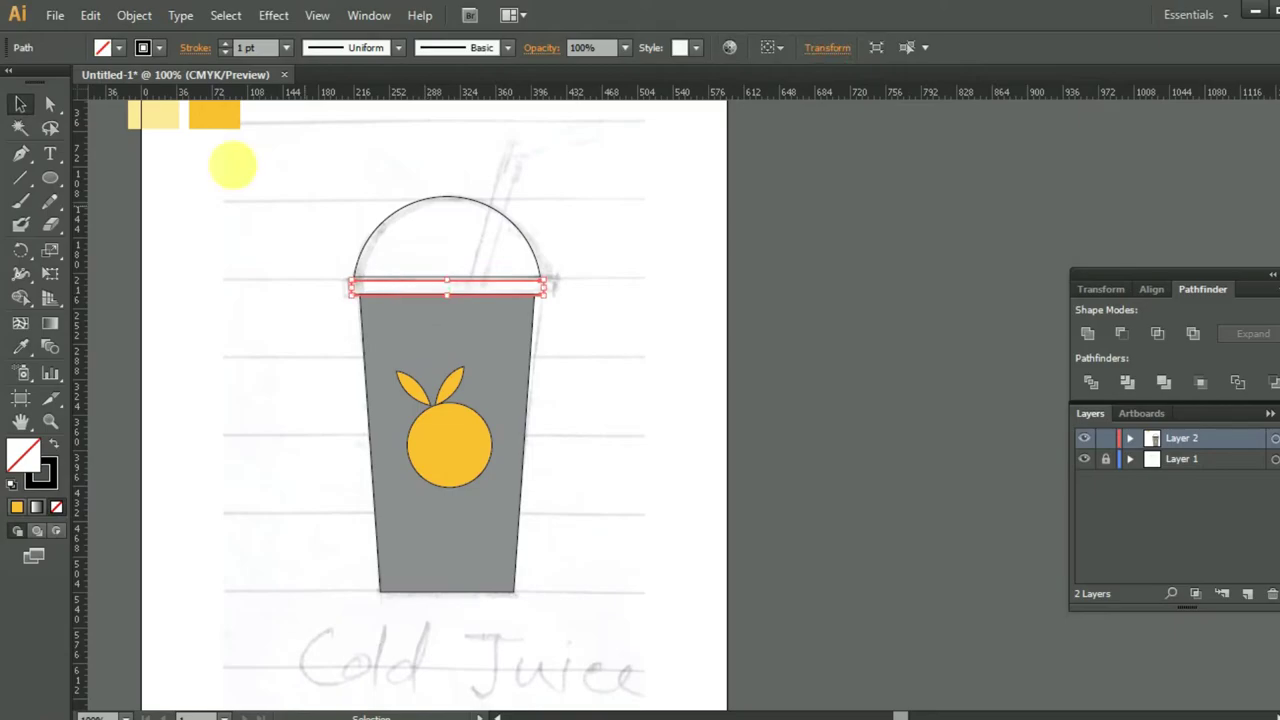
left_click(105, 47)
left_click(66, 148)
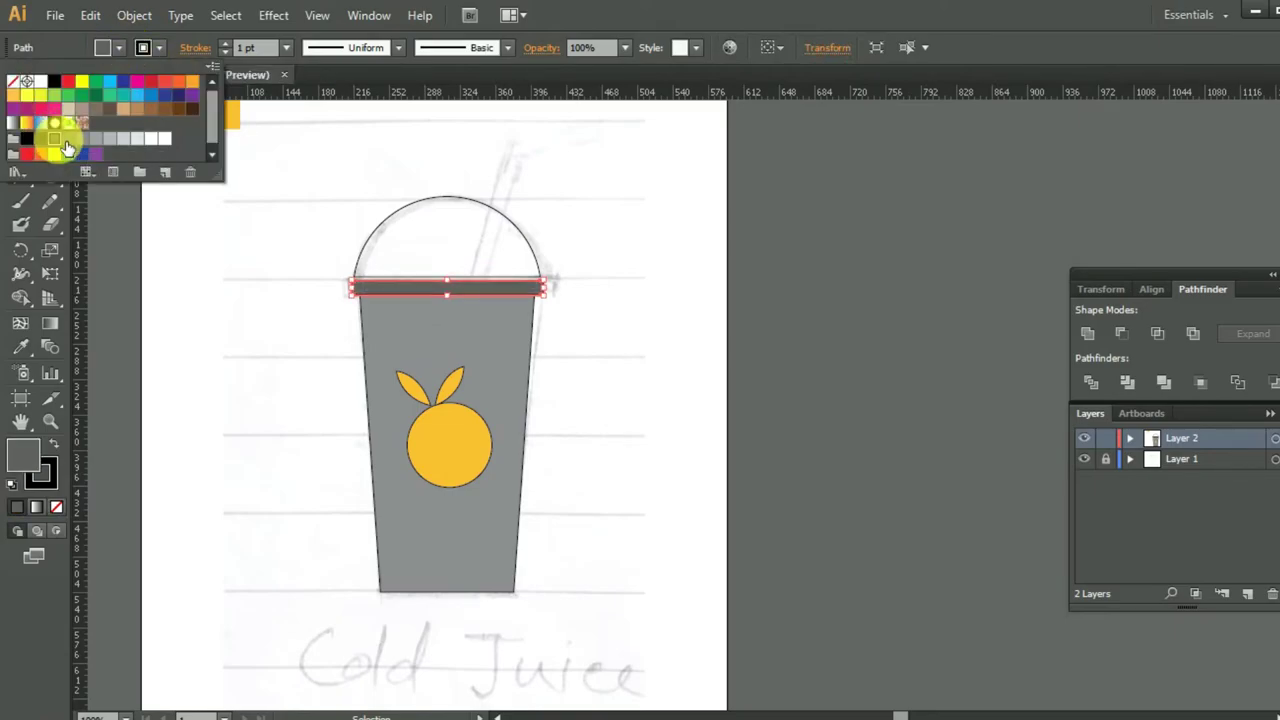
left_click(748, 406)
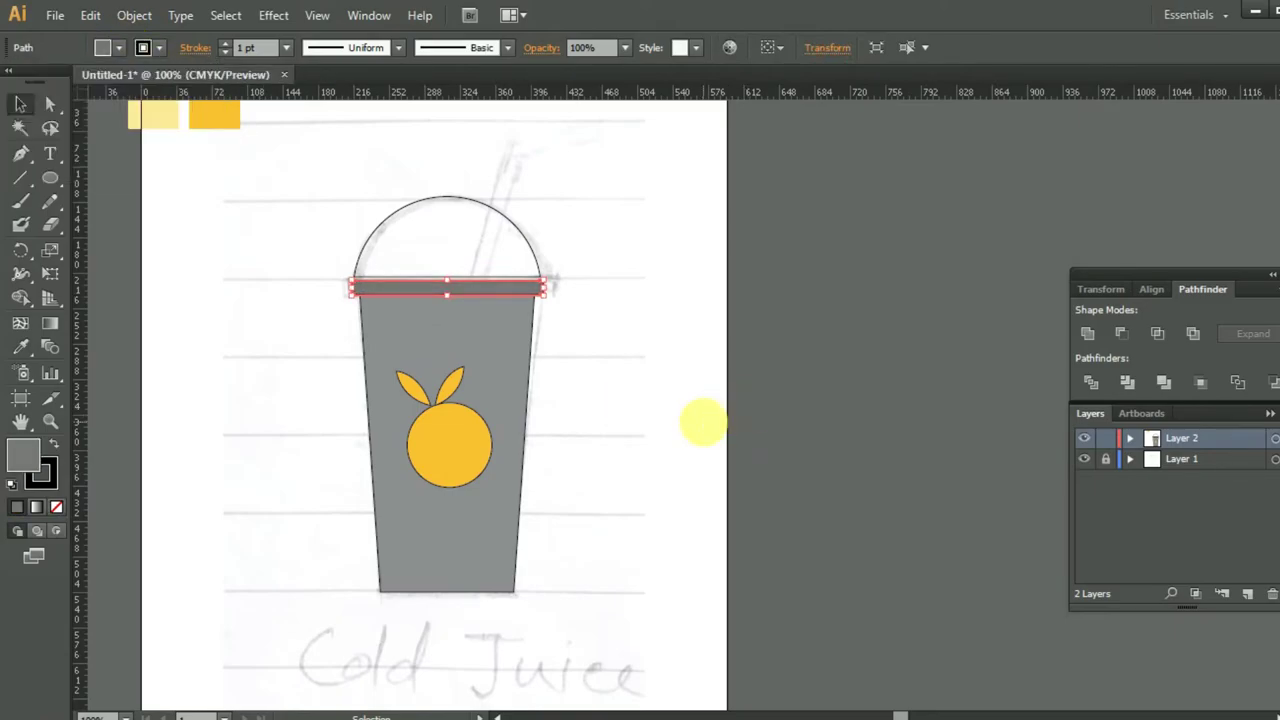
left_click(700, 423)
scroll(681, 430, "up", 1)
Step: Fill the dome lid with cyan and set its opacity to 50%
left_click(433, 233)
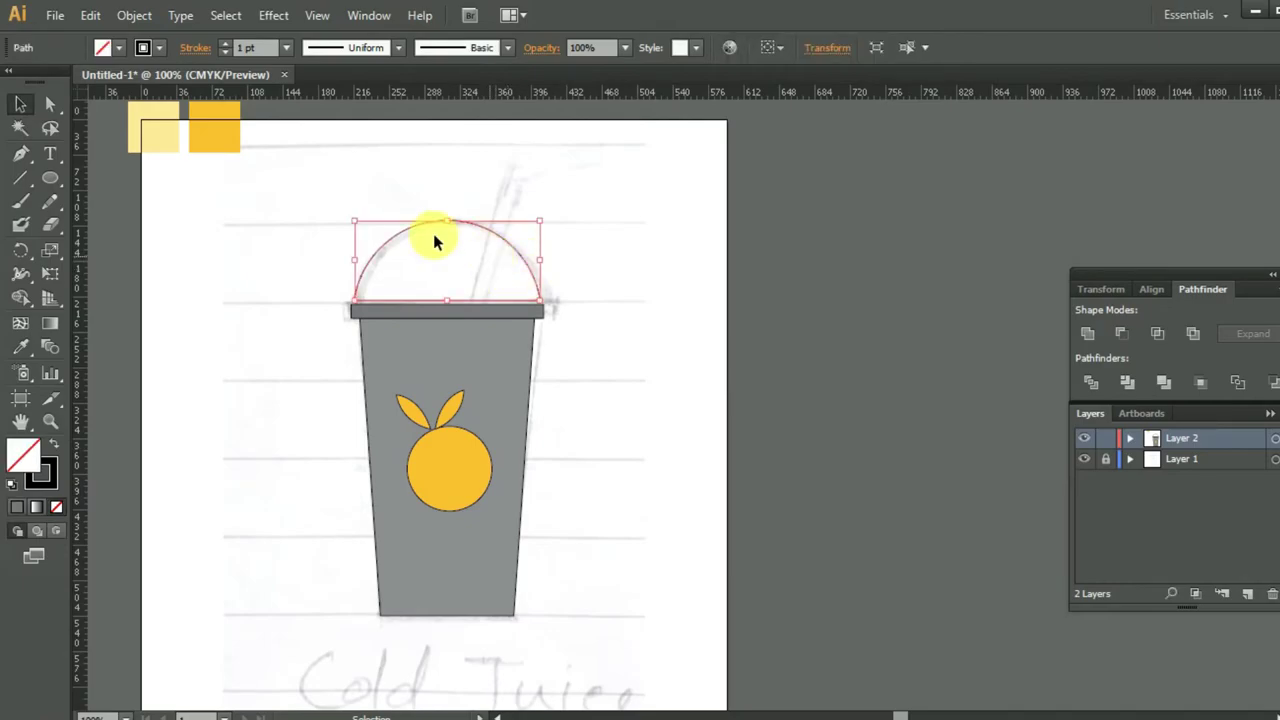
left_click(105, 47)
left_click(109, 80)
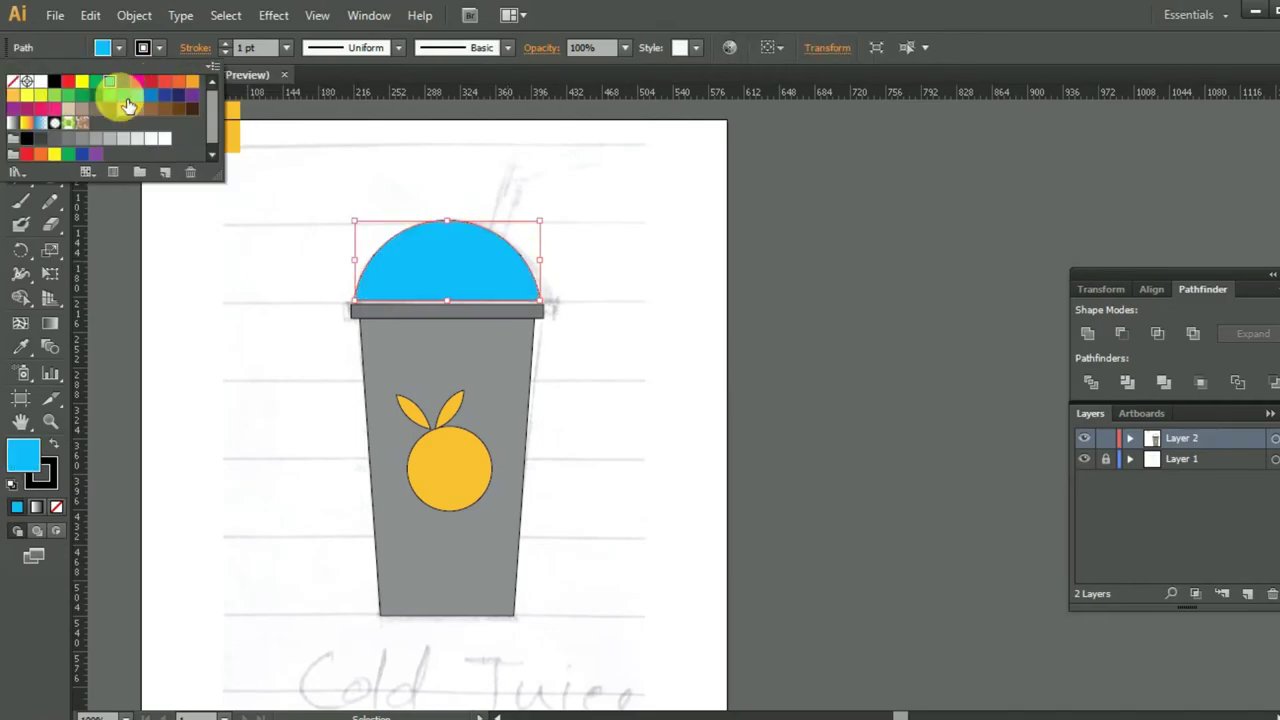
left_click(670, 328)
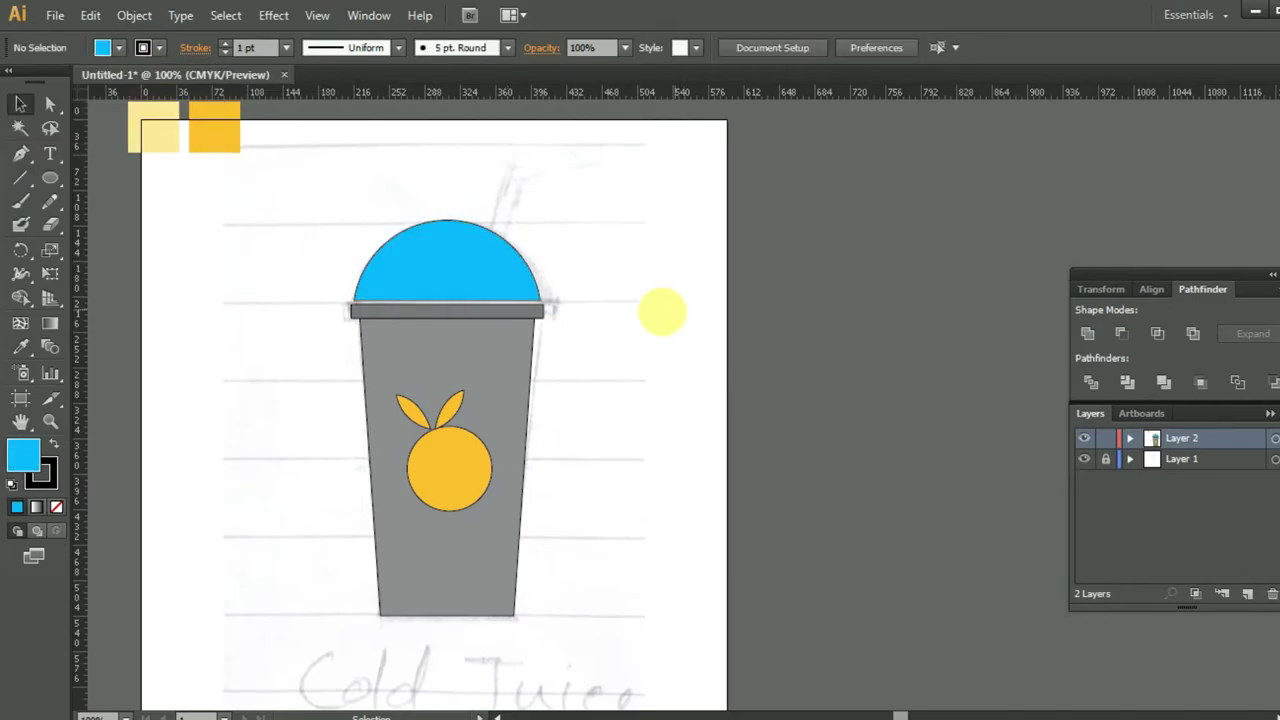
left_click(537, 292)
scroll(570, 298, "up", 1)
left_click(508, 297)
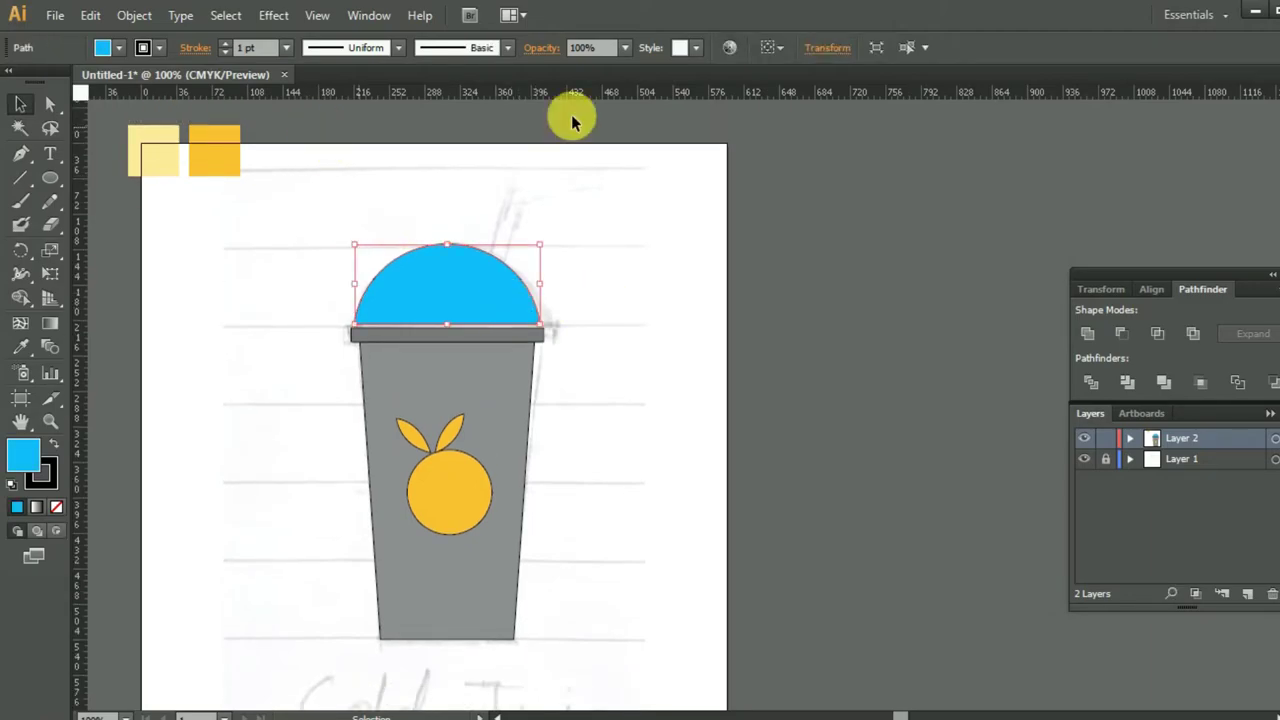
left_click(625, 48)
left_click(649, 180)
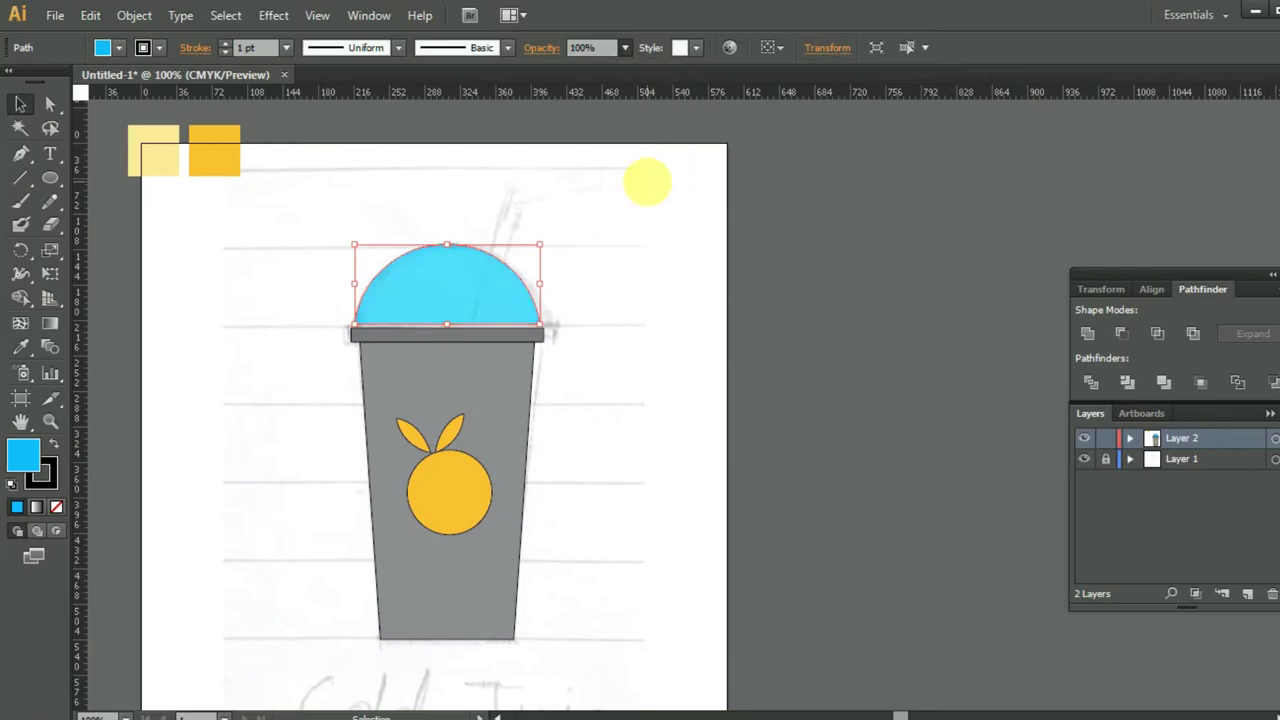
left_click(682, 345)
scroll(682, 345, "down", 1)
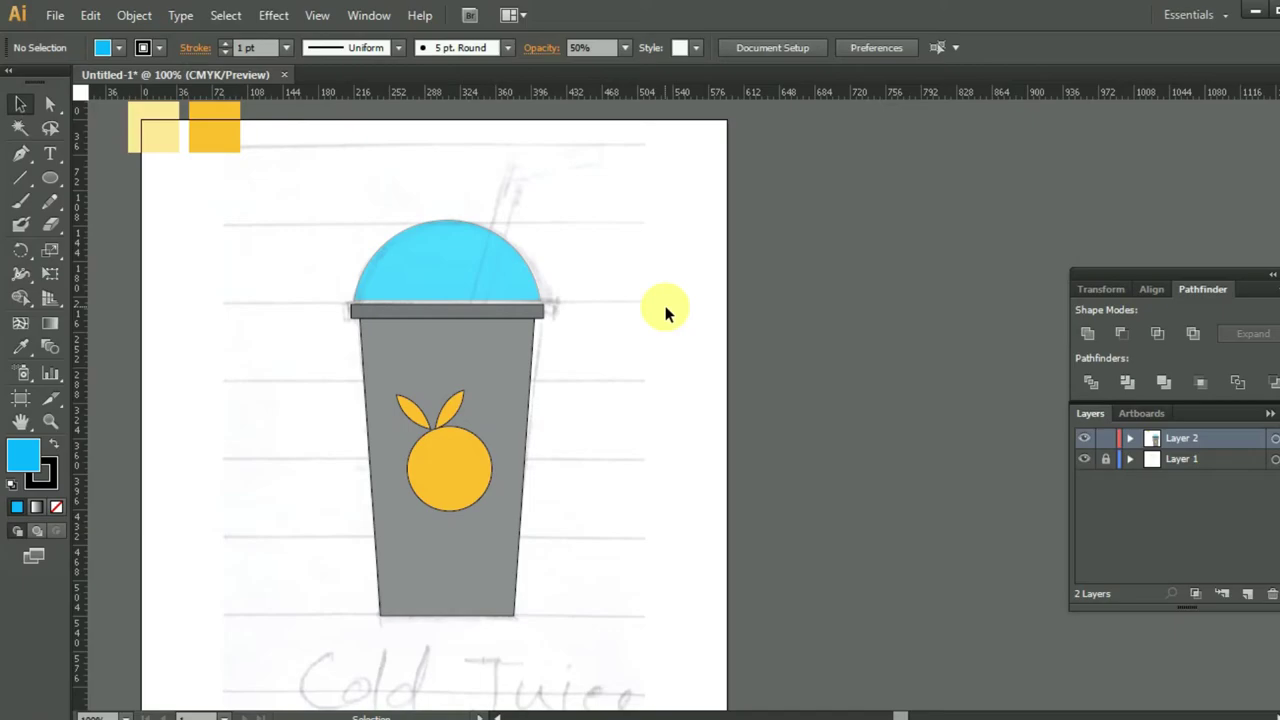
scroll(616, 463, "up", 2)
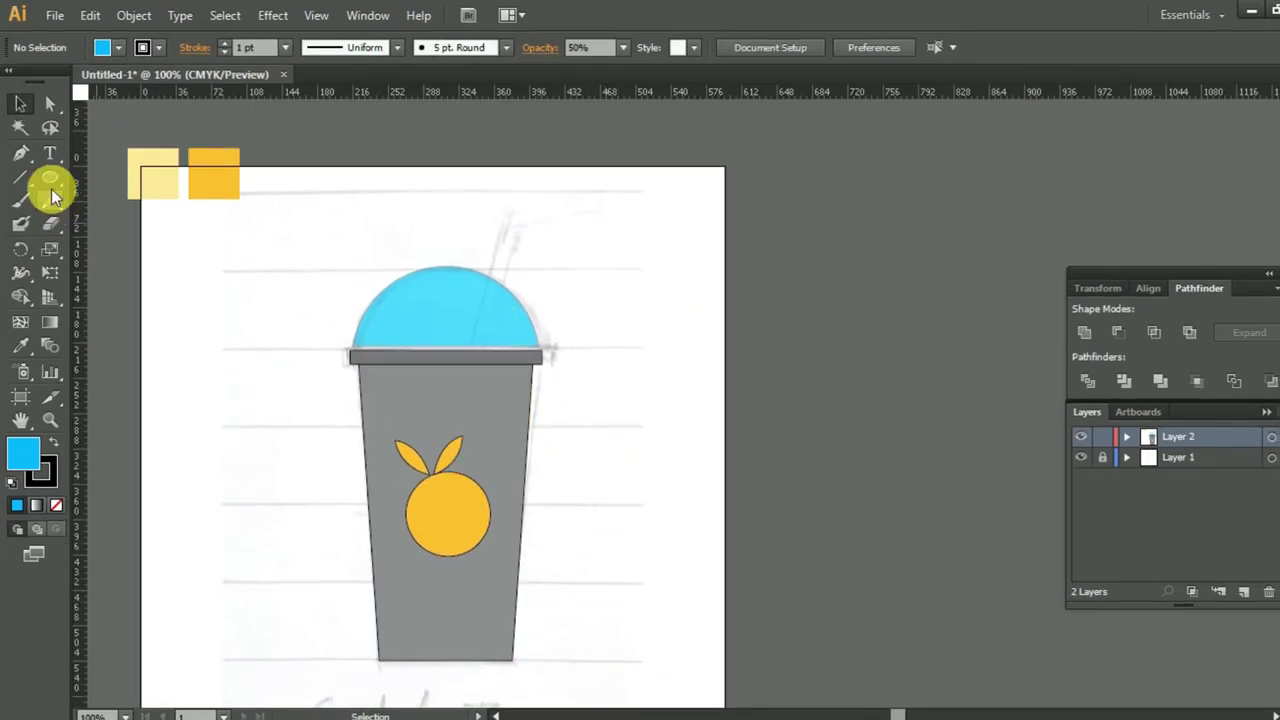
Step: Draw a tall thin rectangle for the straw and tilt it to a slant
left_click_drag(45, 183, 114, 176)
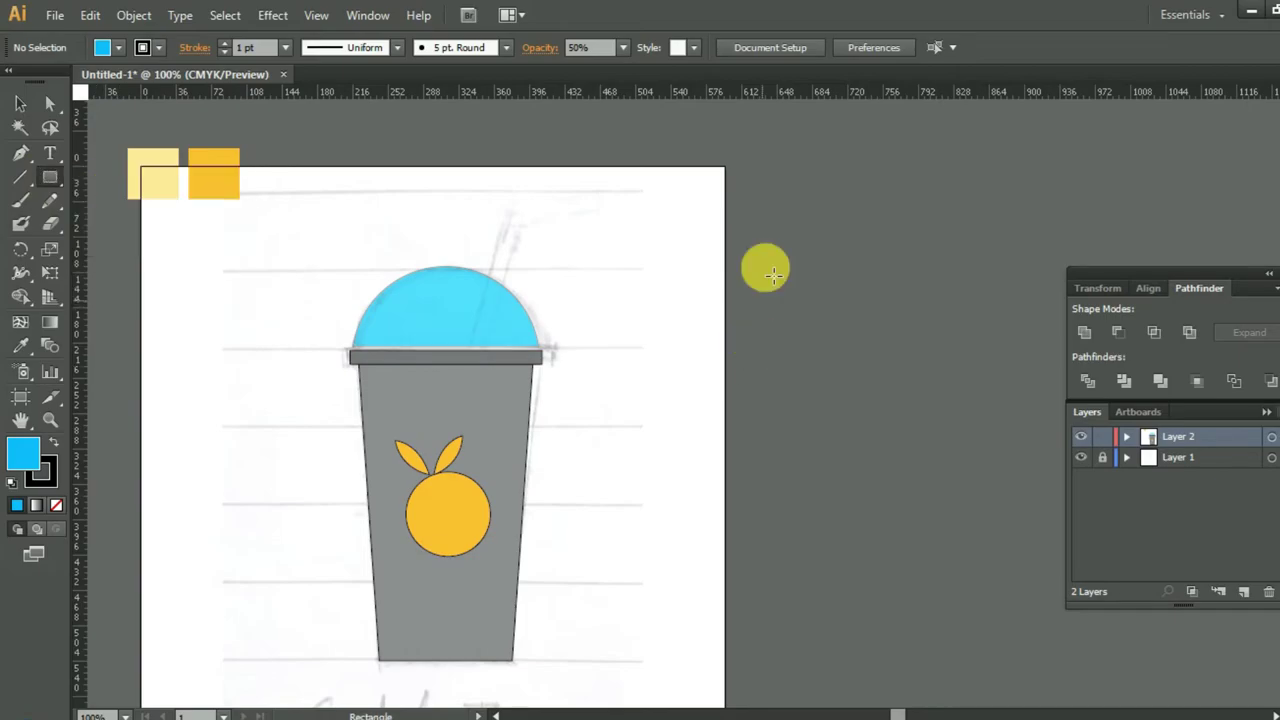
mouse_move(763, 262)
left_mouse_down()
mouse_move(789, 443)
mouse_move(780, 535)
left_mouse_up()
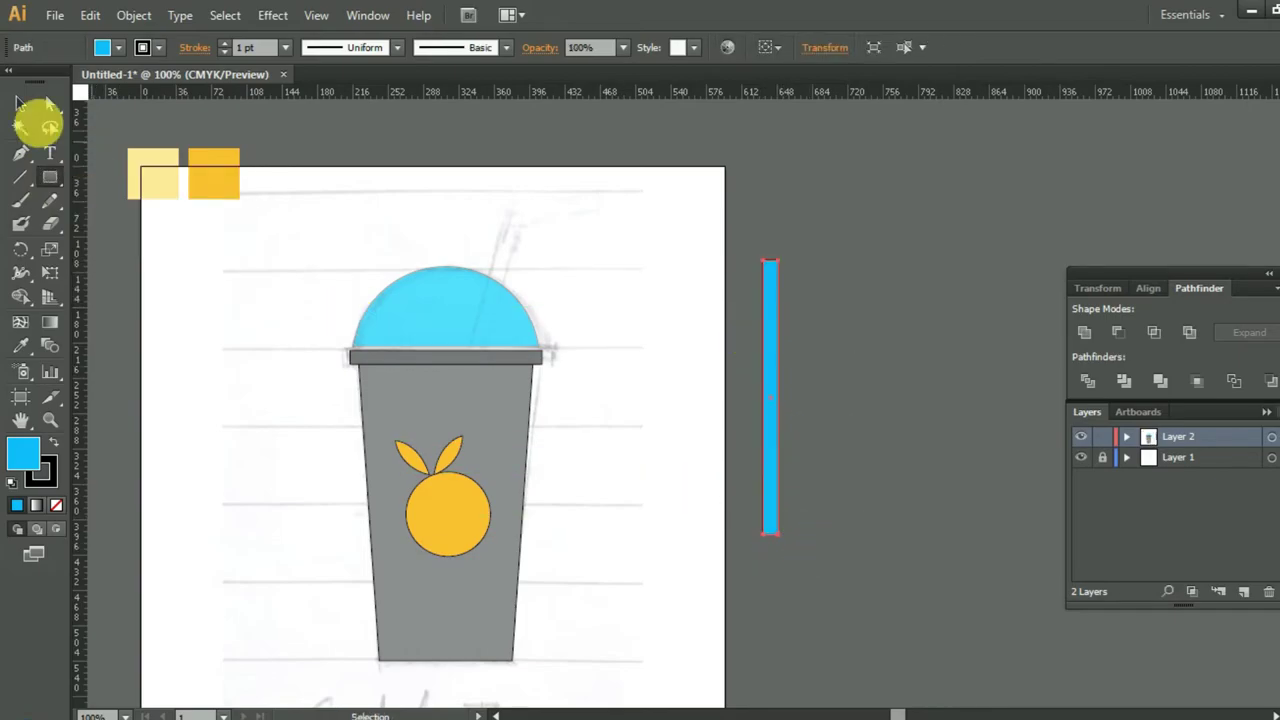
left_click(20, 103)
mouse_move(790, 258)
left_mouse_down()
mouse_move(778, 262)
mouse_move(826, 278)
left_mouse_up()
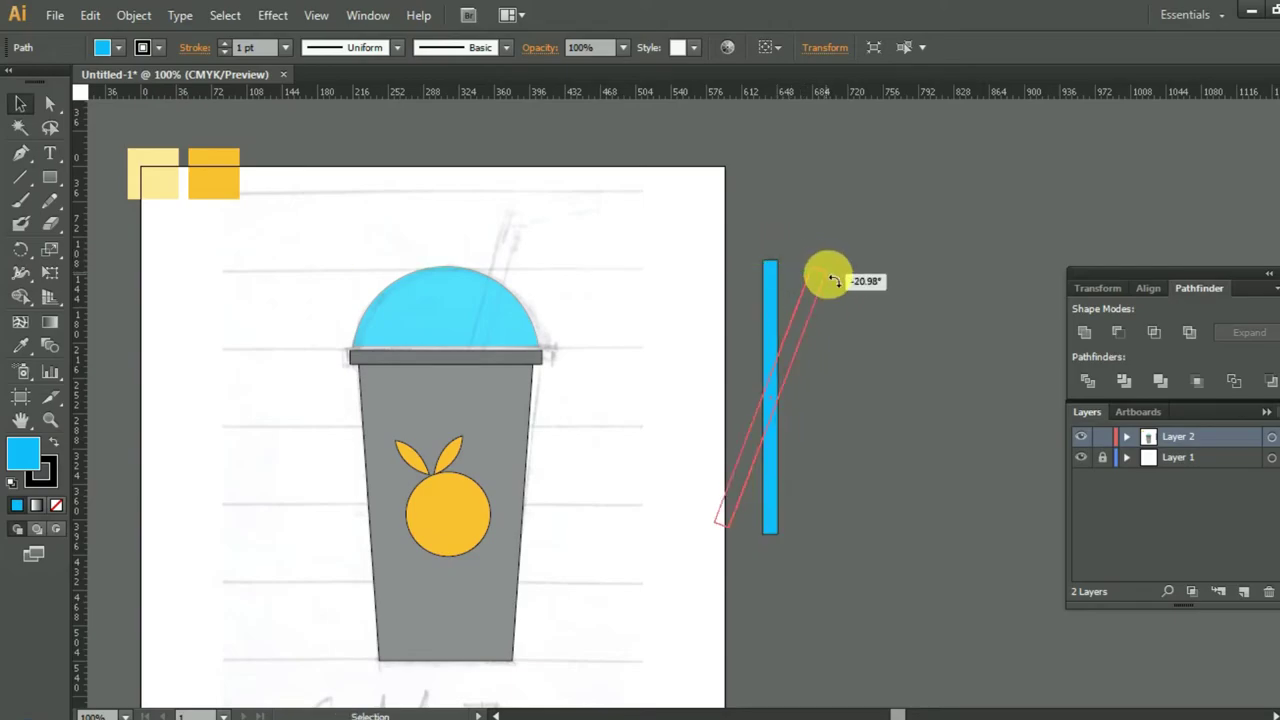
left_click(843, 344)
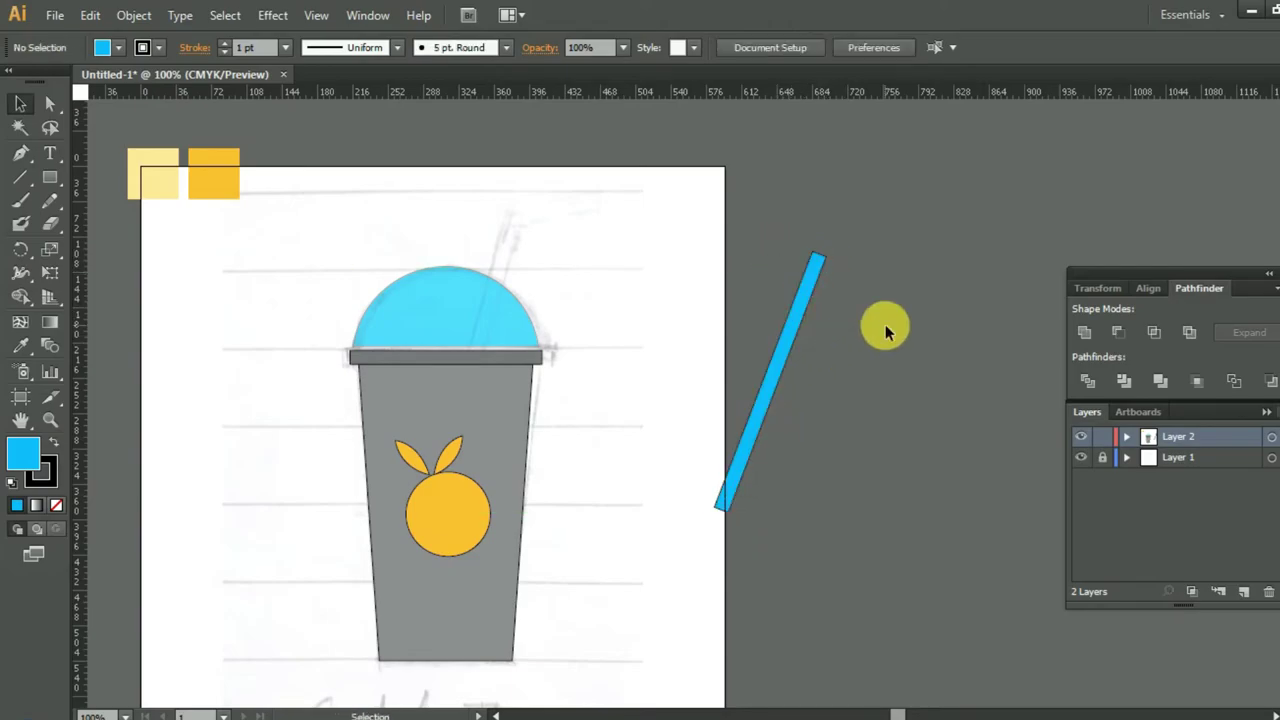
Step: Add a short rectangle at the straw's top to form the bend
left_click(50, 177)
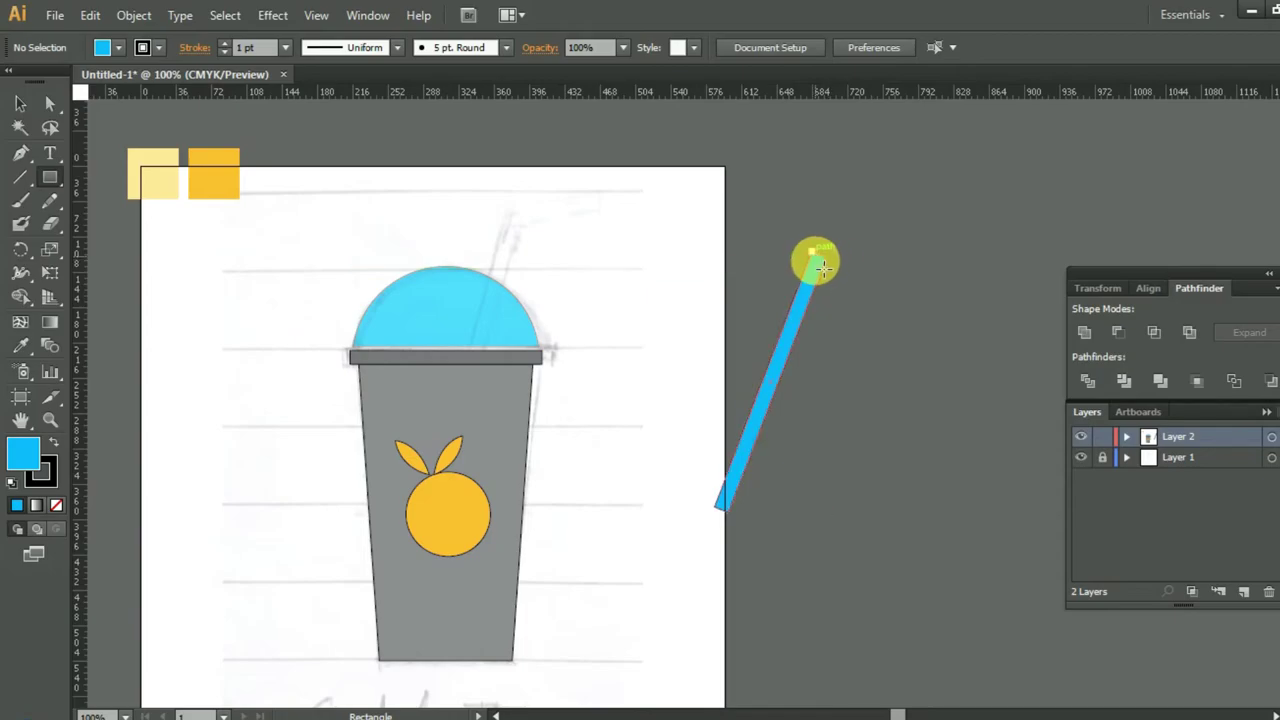
mouse_move(816, 256)
left_mouse_down()
mouse_move(873, 276)
mouse_move(867, 266)
left_mouse_up()
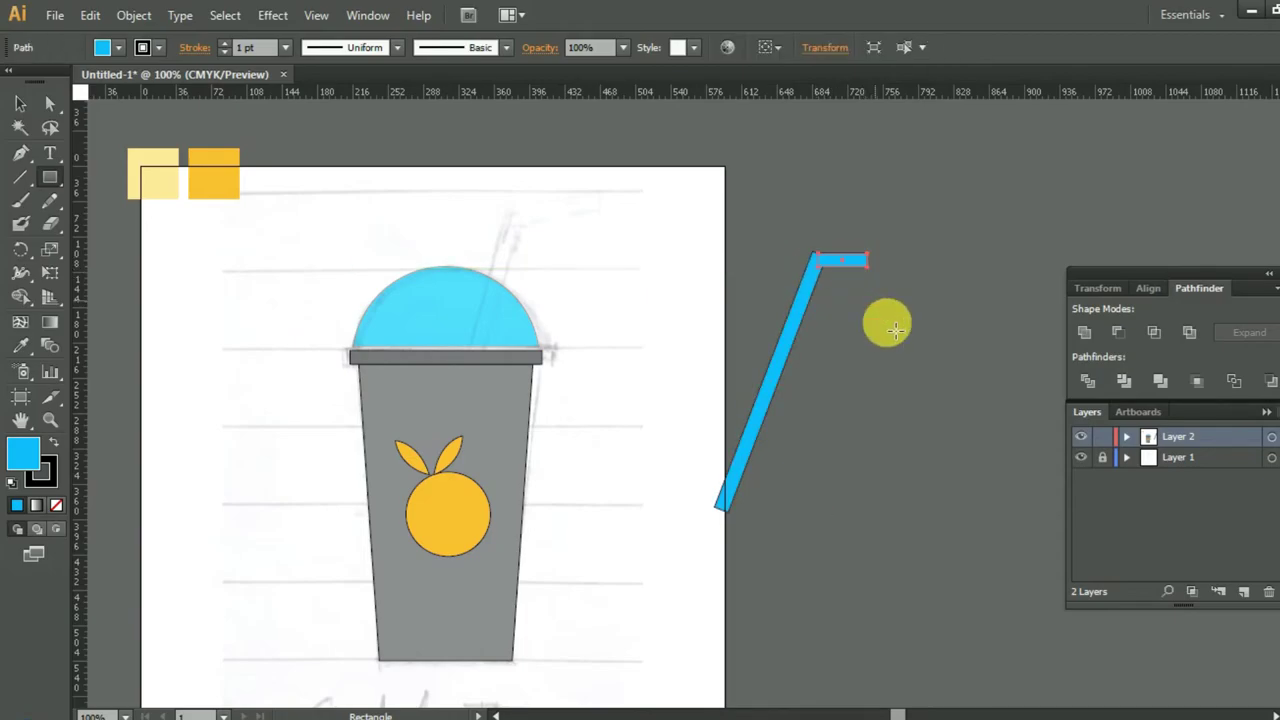
key("v")
left_click(864, 293)
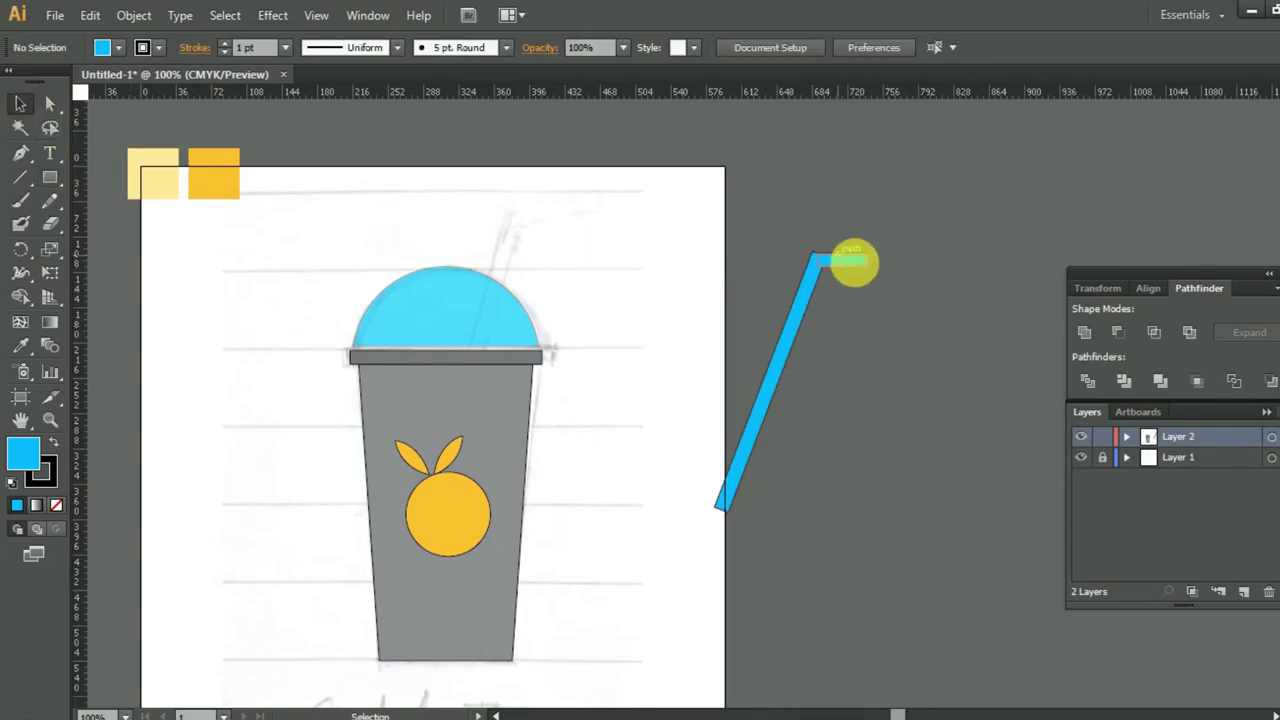
left_click(850, 262)
left_click(875, 277)
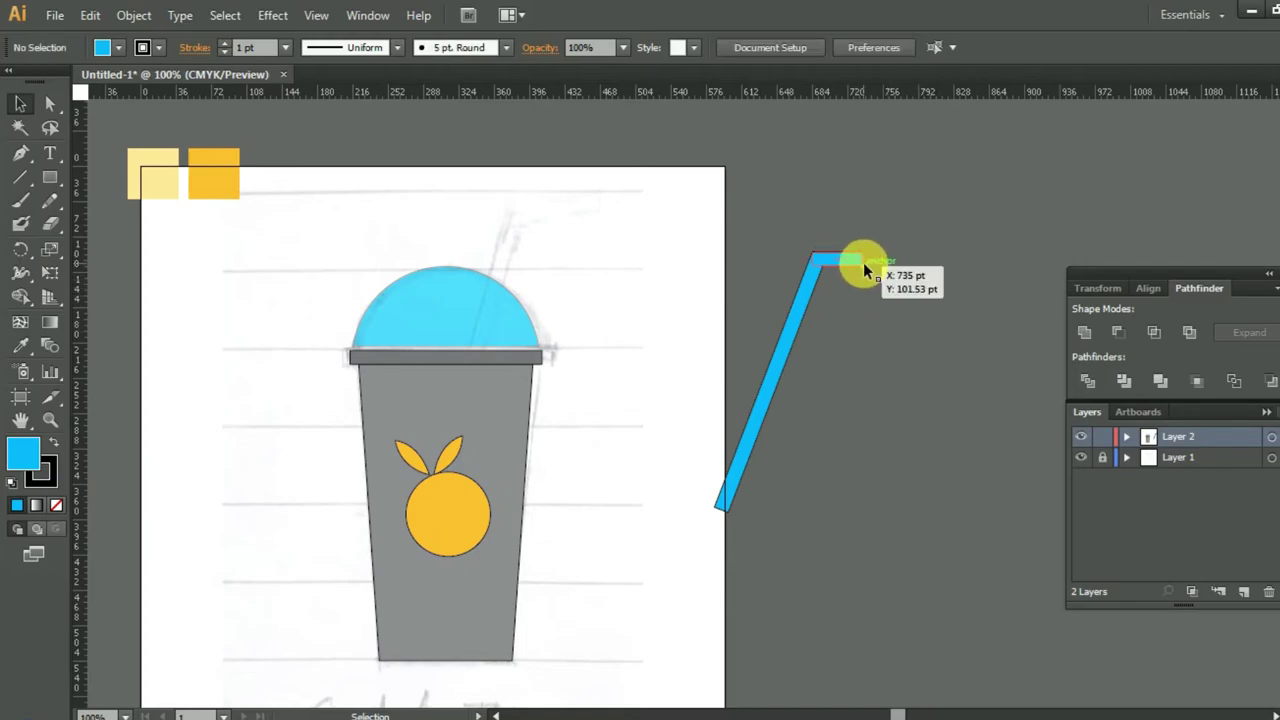
Step: Inspect the straw top up close and select both straw pieces together
key("a")
key("ctrl+plus")
scroll(857, 263, "up", 2)
scroll(857, 263, "up", 1)
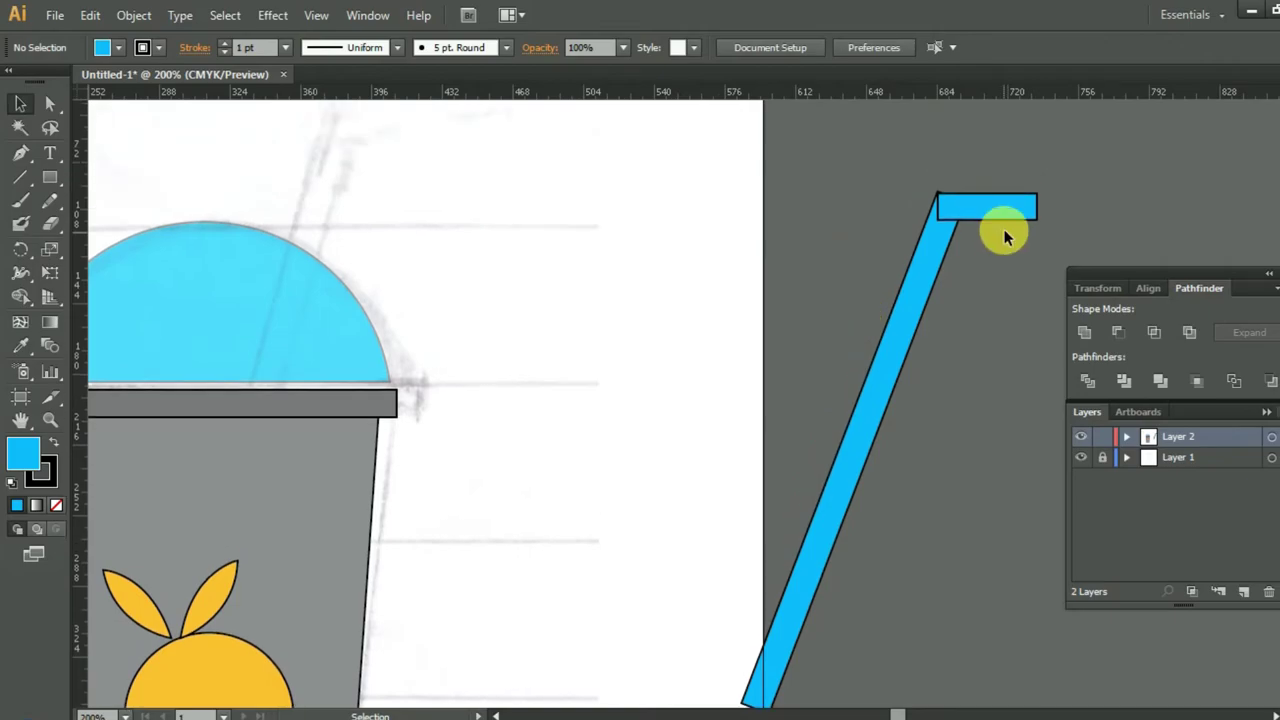
scroll(957, 286, "up", 1)
scroll(957, 286, "right", 2)
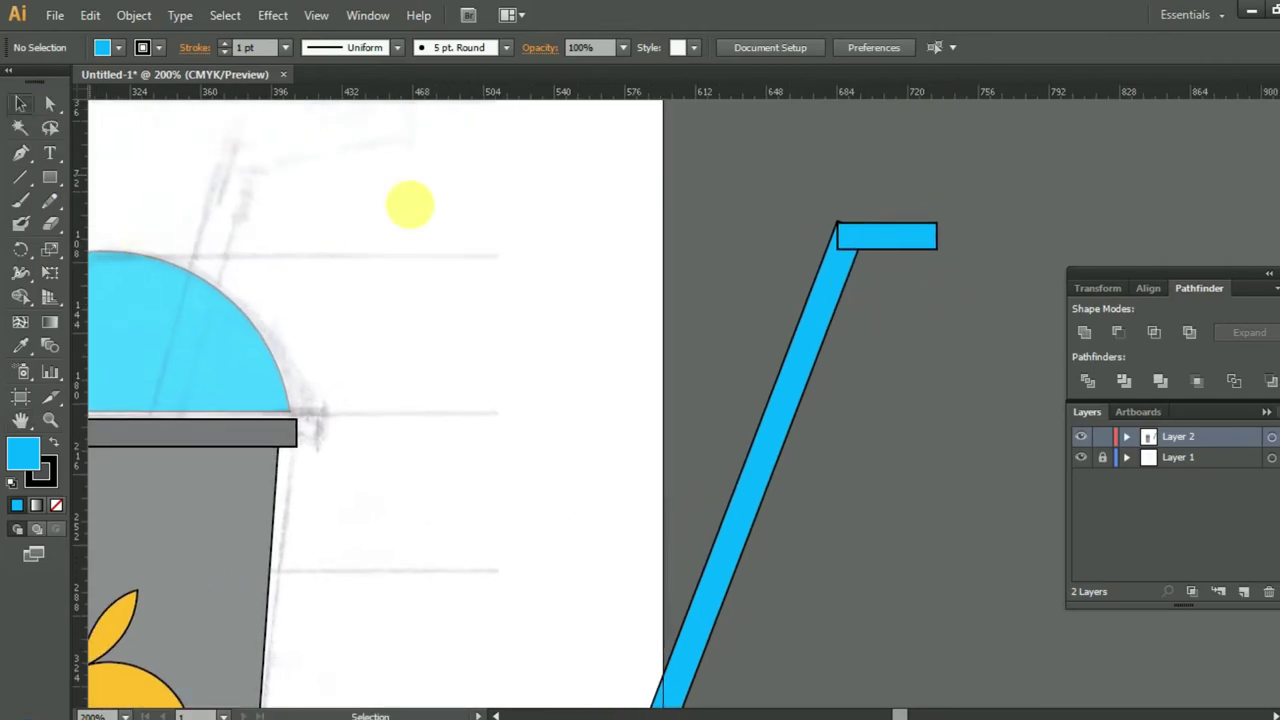
left_click(866, 247)
left_click(908, 280)
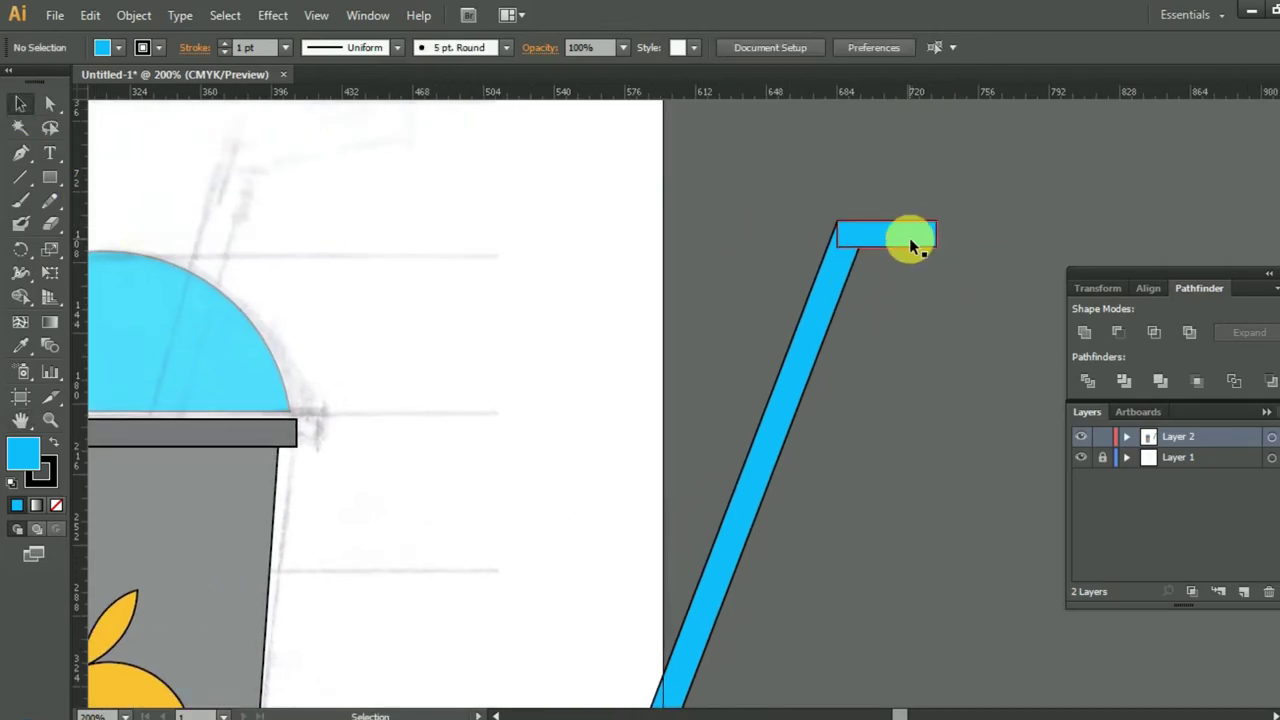
scroll(870, 322, "down", 1)
left_click_drag(778, 222, 885, 330)
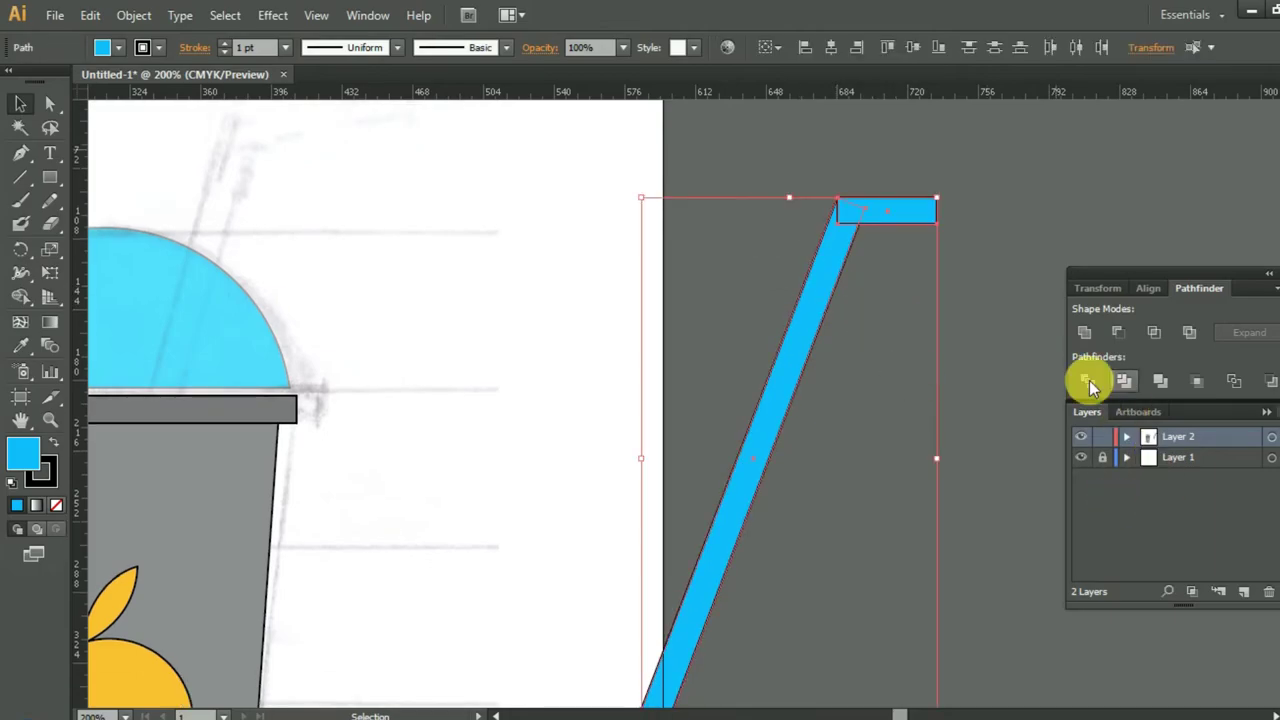
left_click(990, 368)
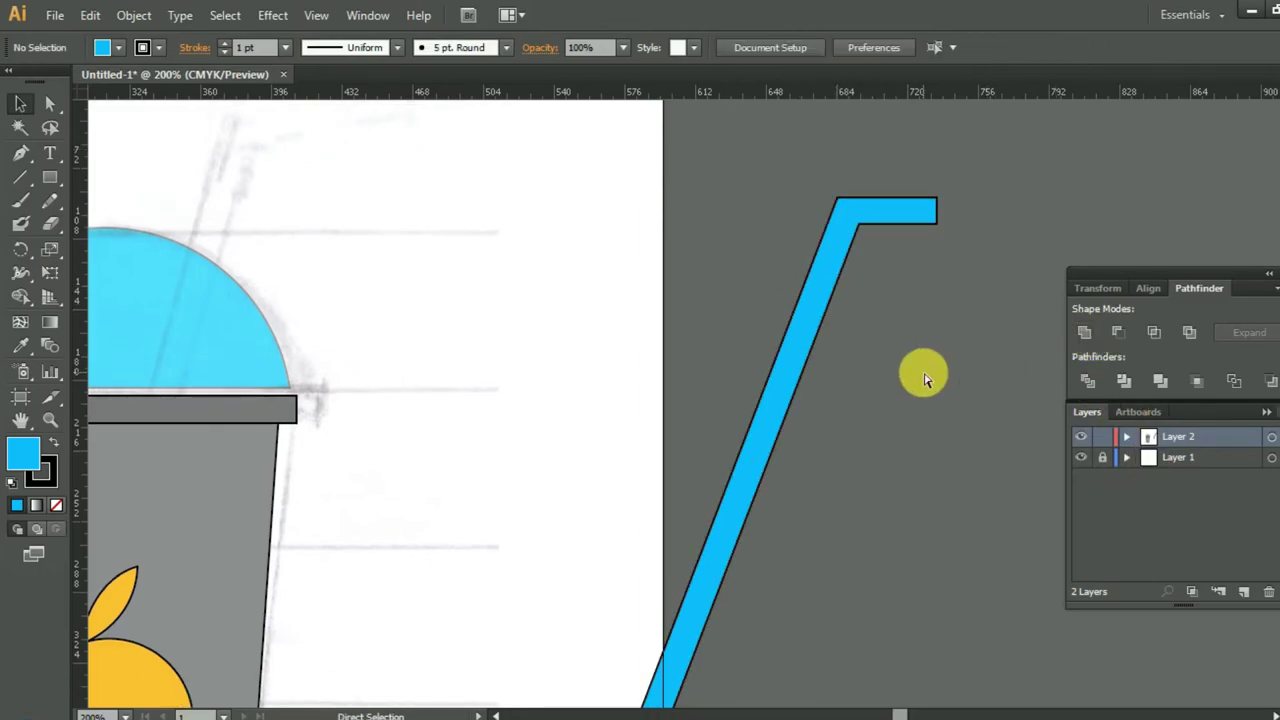
key("ctrl+minus")
key("ctrl+minus")
Step: Move the straw onto the cup and send it to the back, behind the lid
left_click_drag(742, 375, 468, 334)
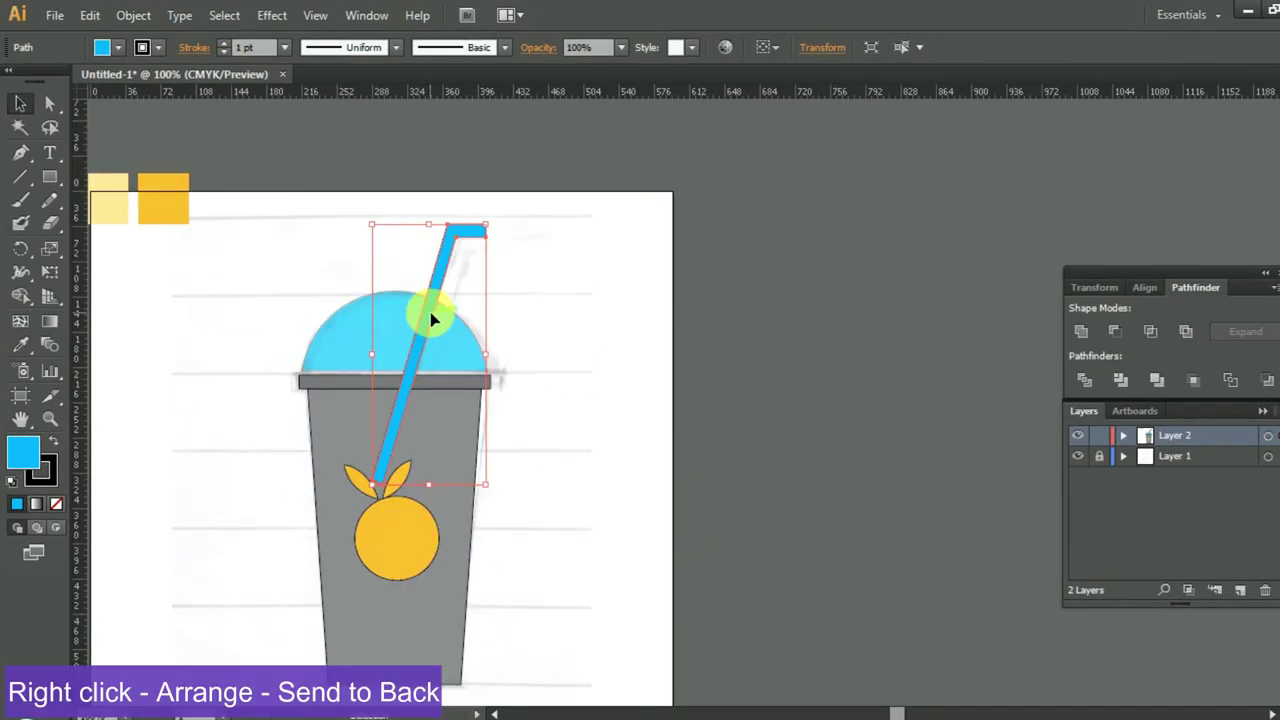
right_click(432, 318)
mouse_move(485, 594)
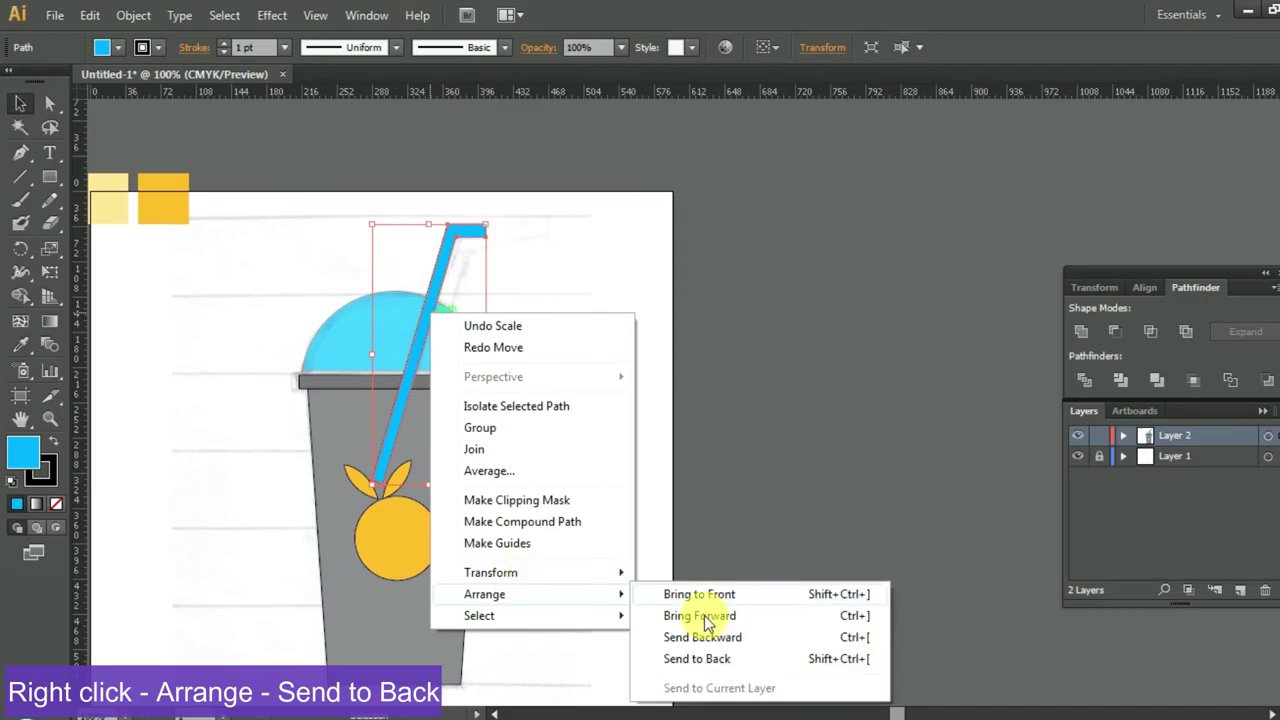
left_click(700, 658)
left_click(751, 508)
scroll(751, 508, "down", 2)
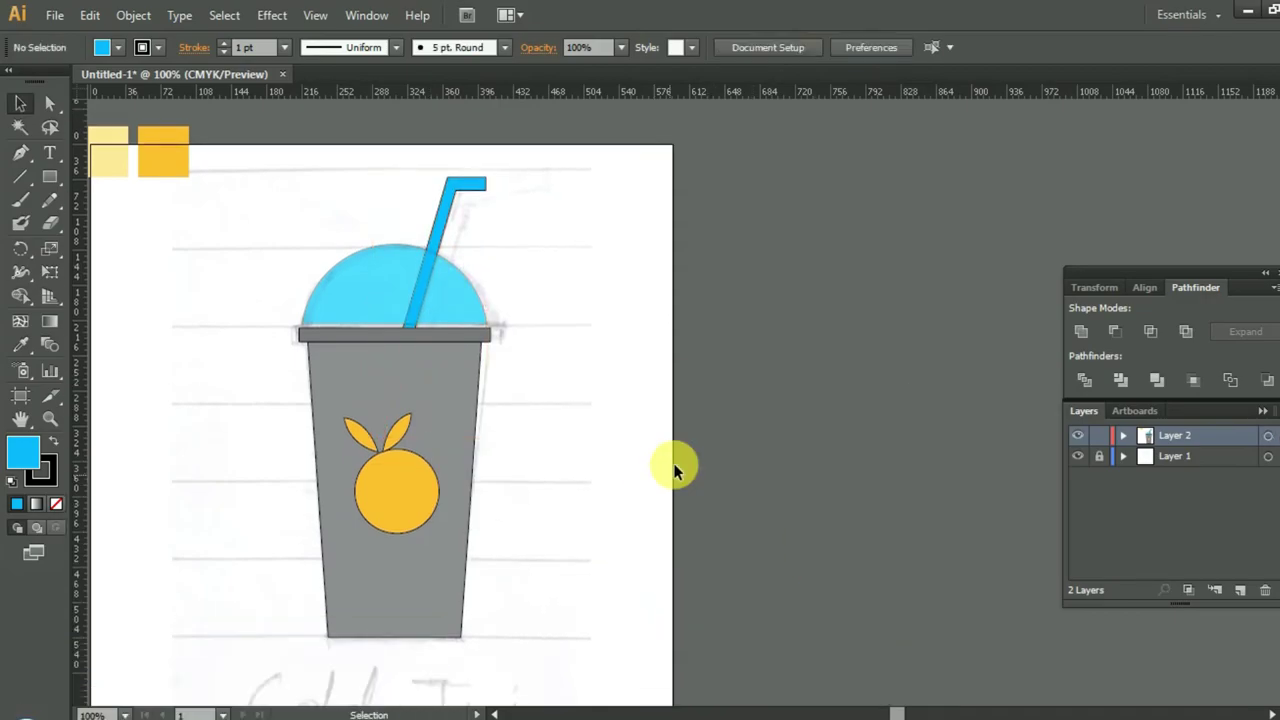
left_click(433, 524)
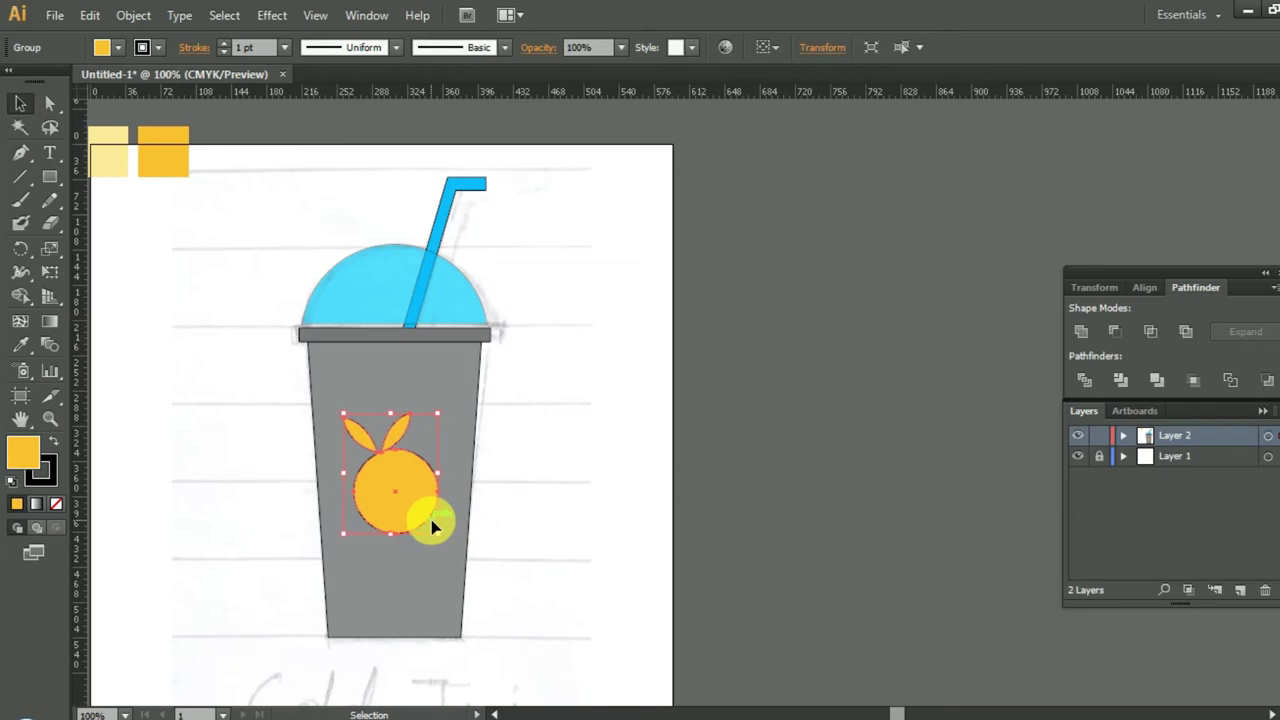
left_click(733, 516)
key("ctrl+minus")
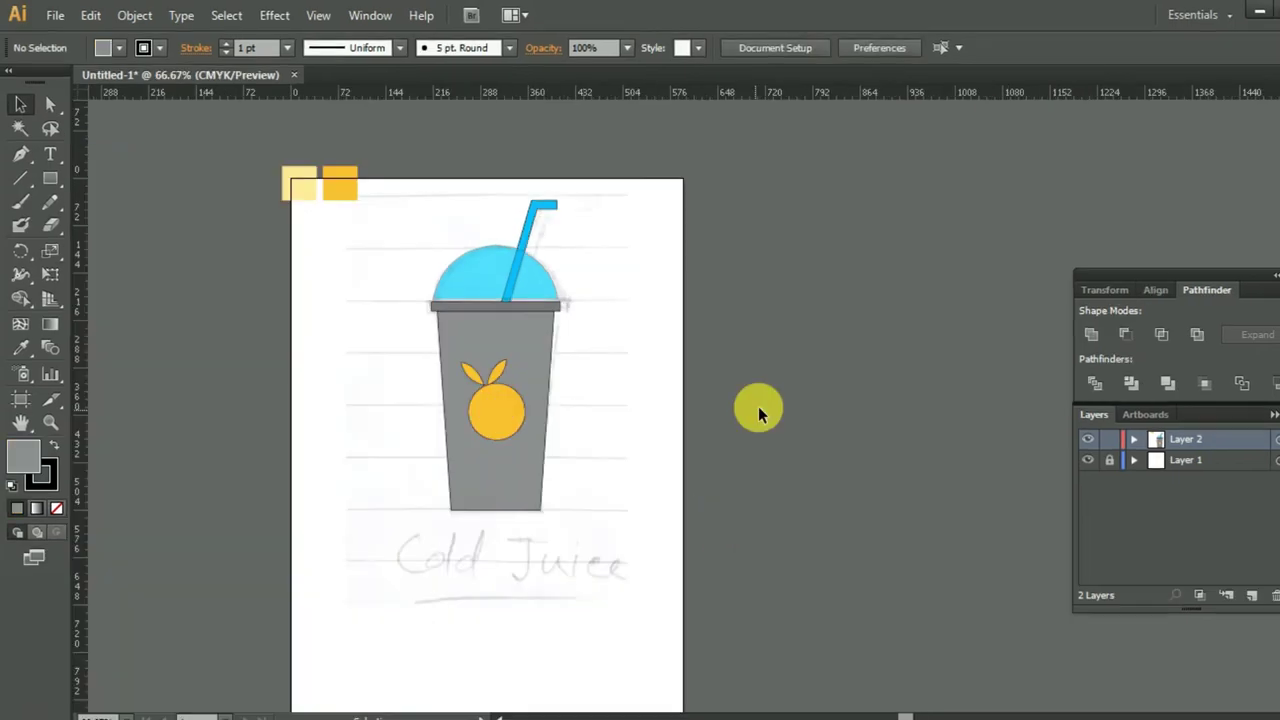
Step: Recolour the straw pale yellow by eyedropping the sample square
left_click(531, 214)
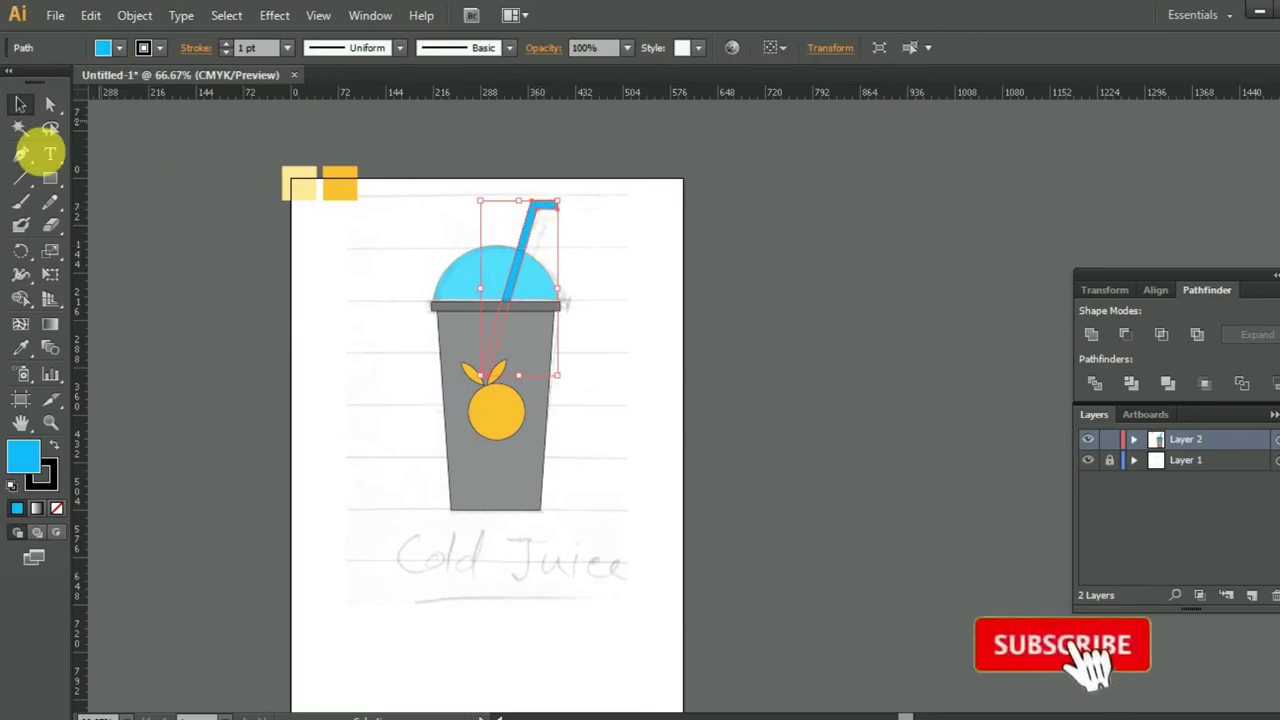
left_click(20, 347)
left_click(300, 185)
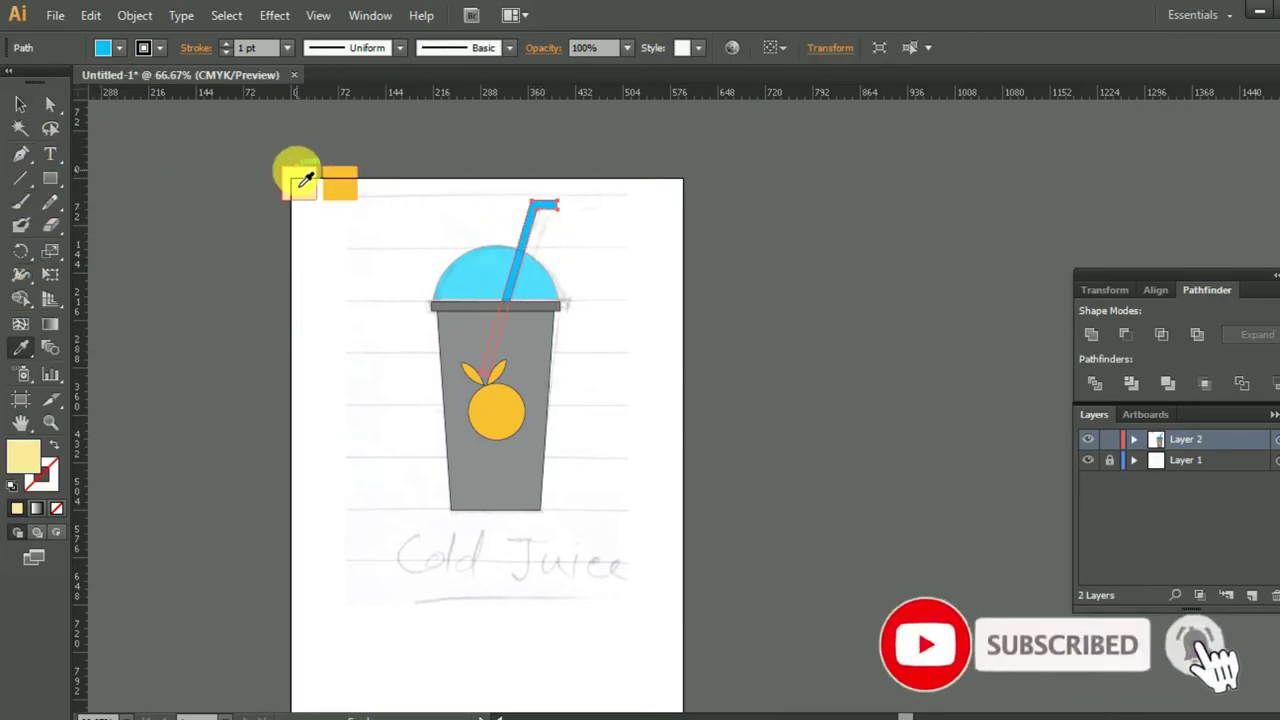
left_click(849, 316)
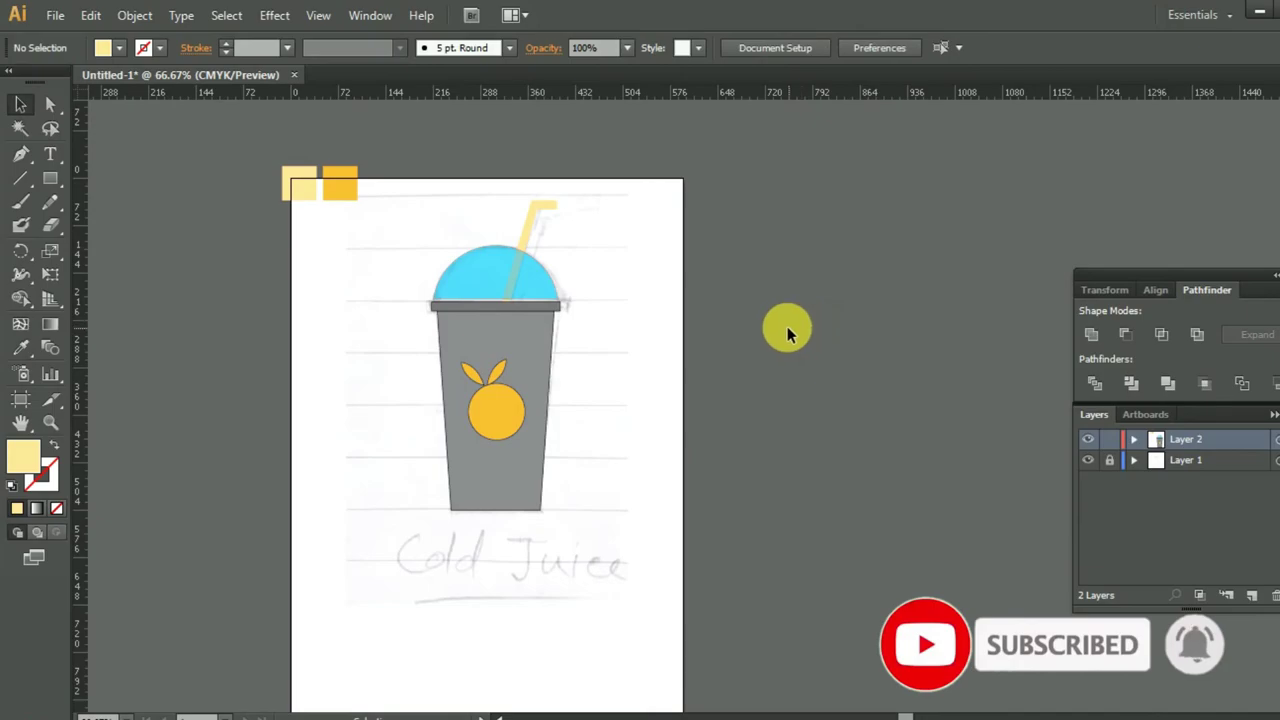
left_click(530, 230)
left_click(766, 232)
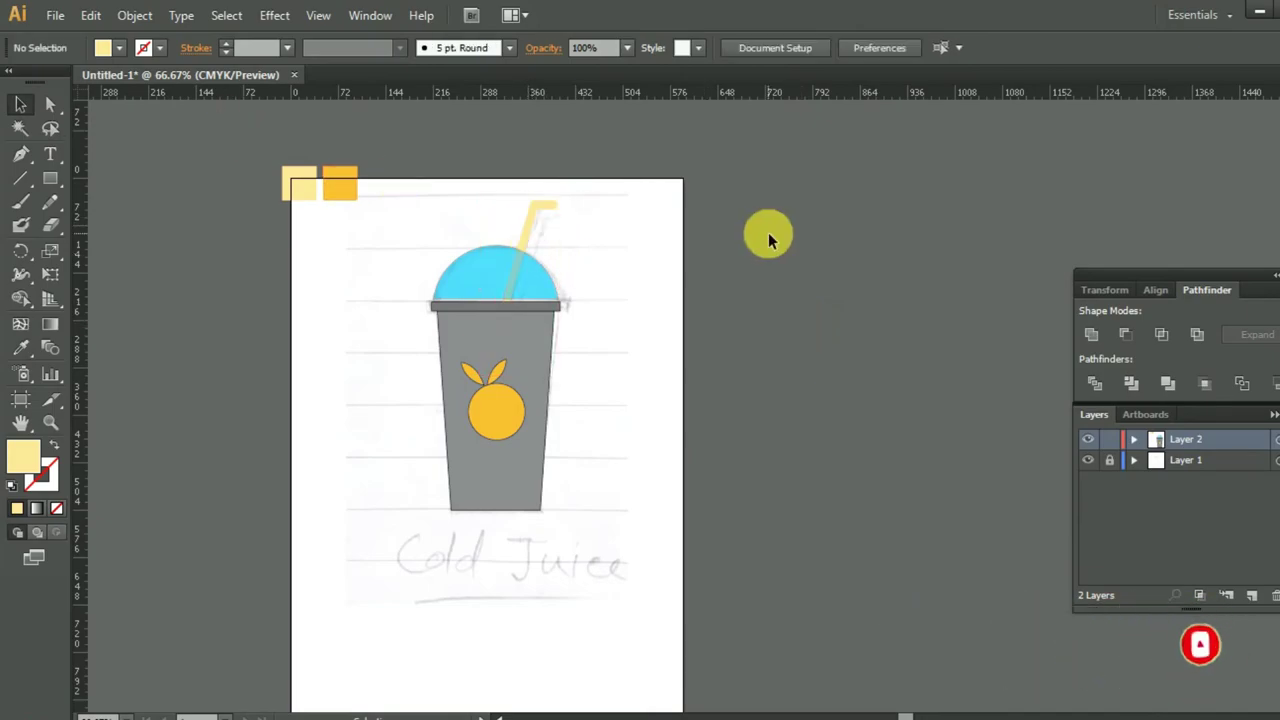
scroll(768, 232, "up", 1)
scroll(768, 238, "down", 2)
left_click(50, 153)
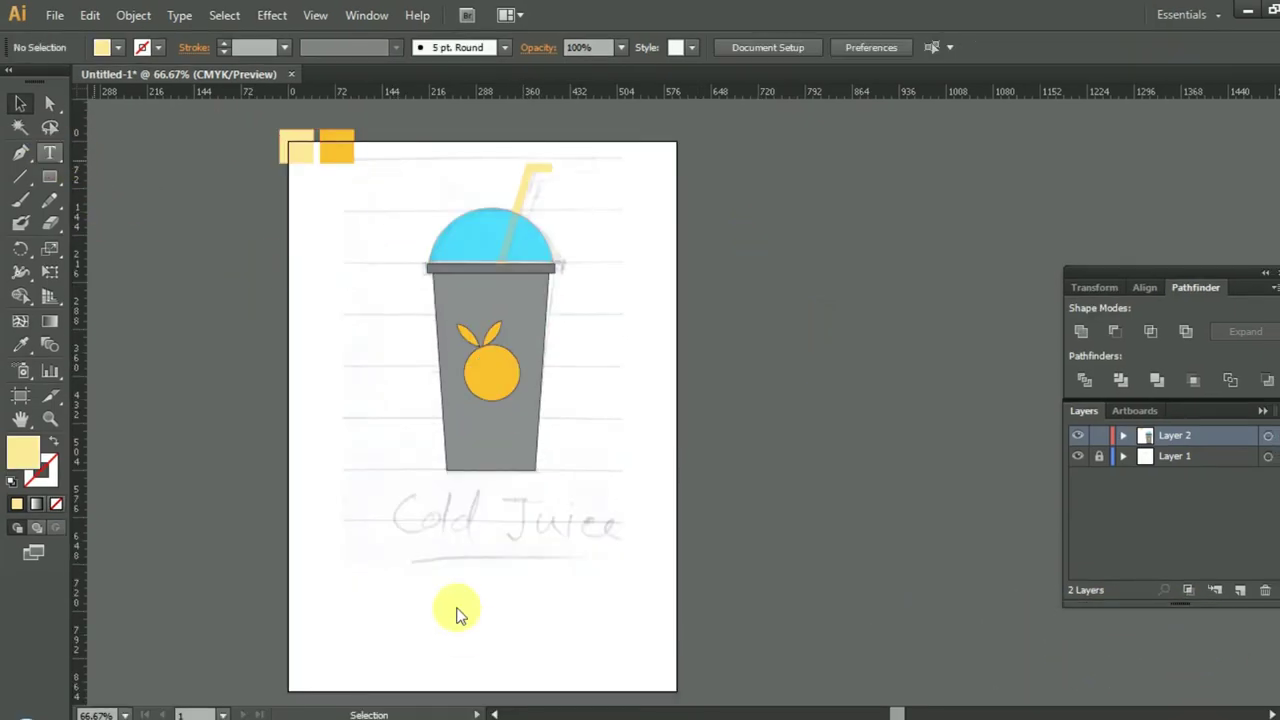
Step: Add 72 pt 'Cold Juice' text below the cup
left_click(446, 557)
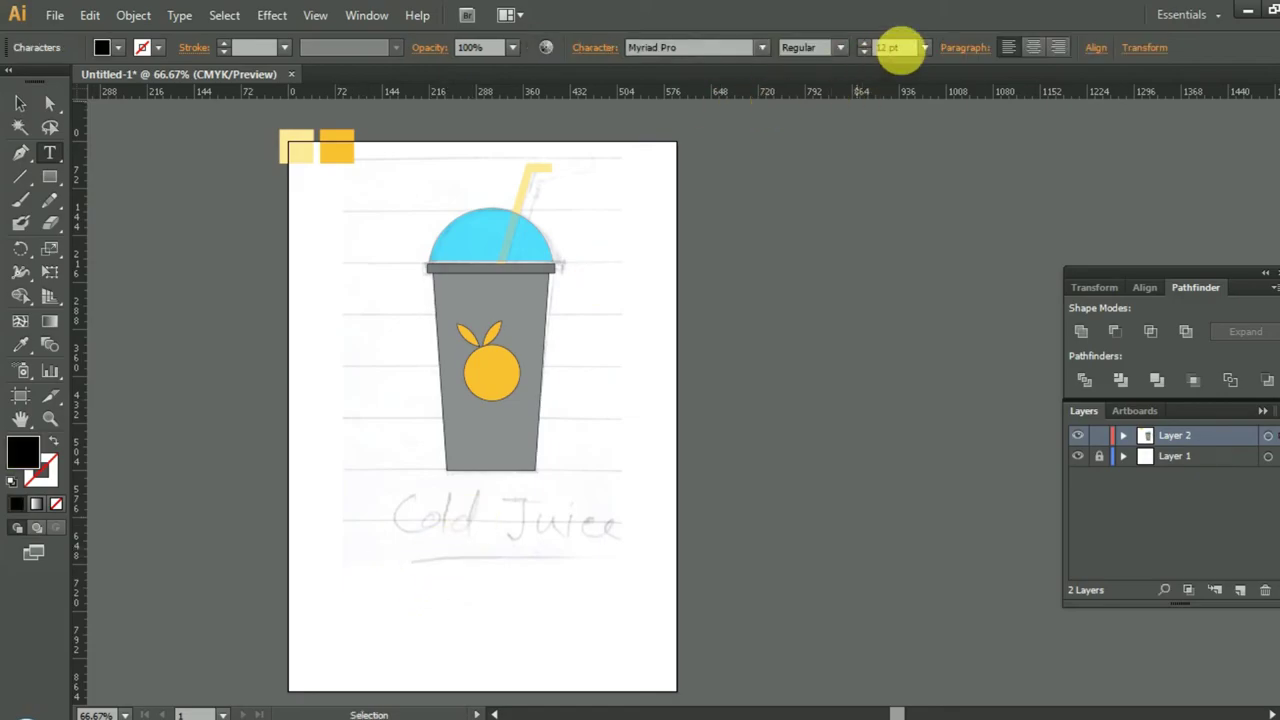
left_click(925, 47)
left_click(949, 400)
type("Cold Juice")
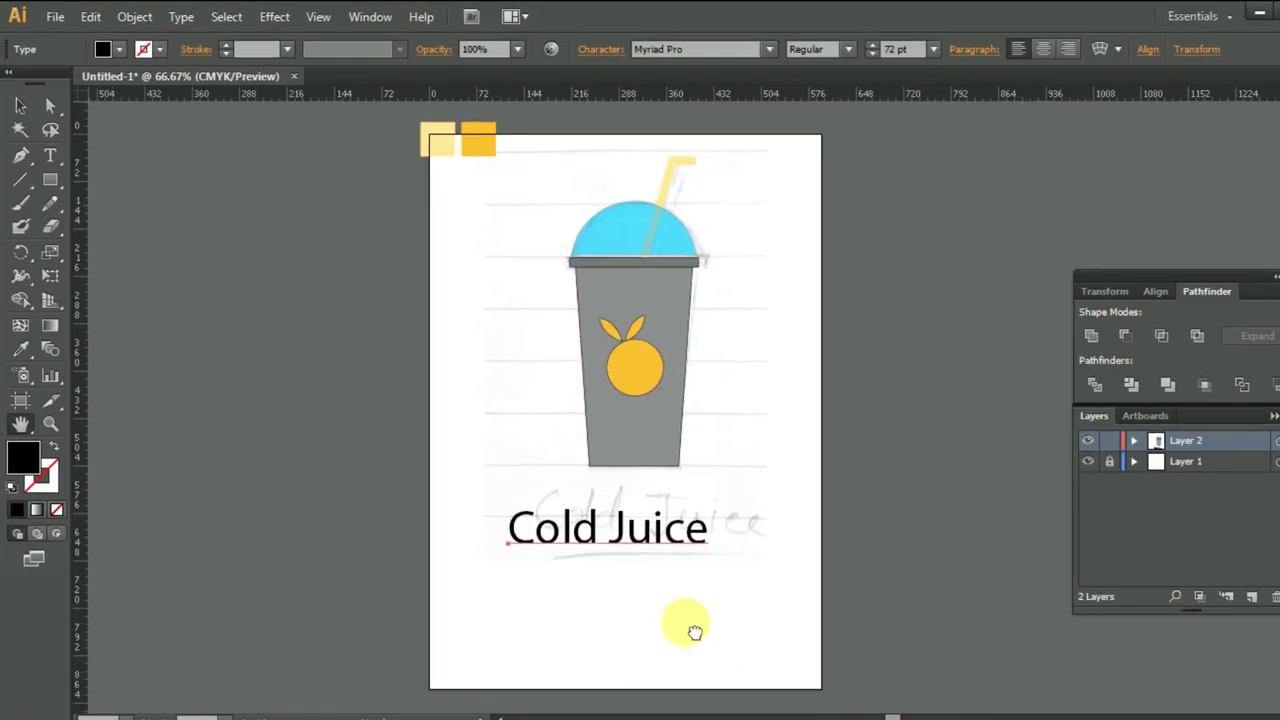
left_click(20, 104)
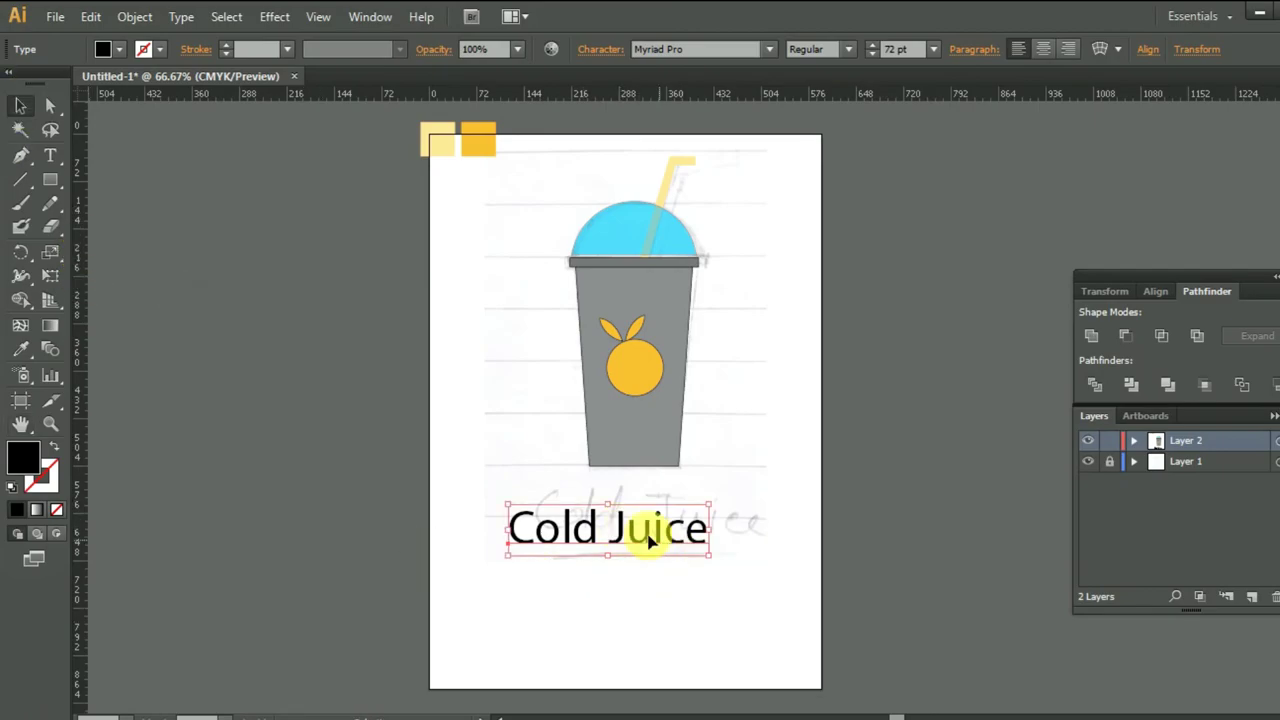
Step: Centre the 'Cold Juice' text under the cup and hide the pencil sketch layer
left_click_drag(651, 531, 675, 532)
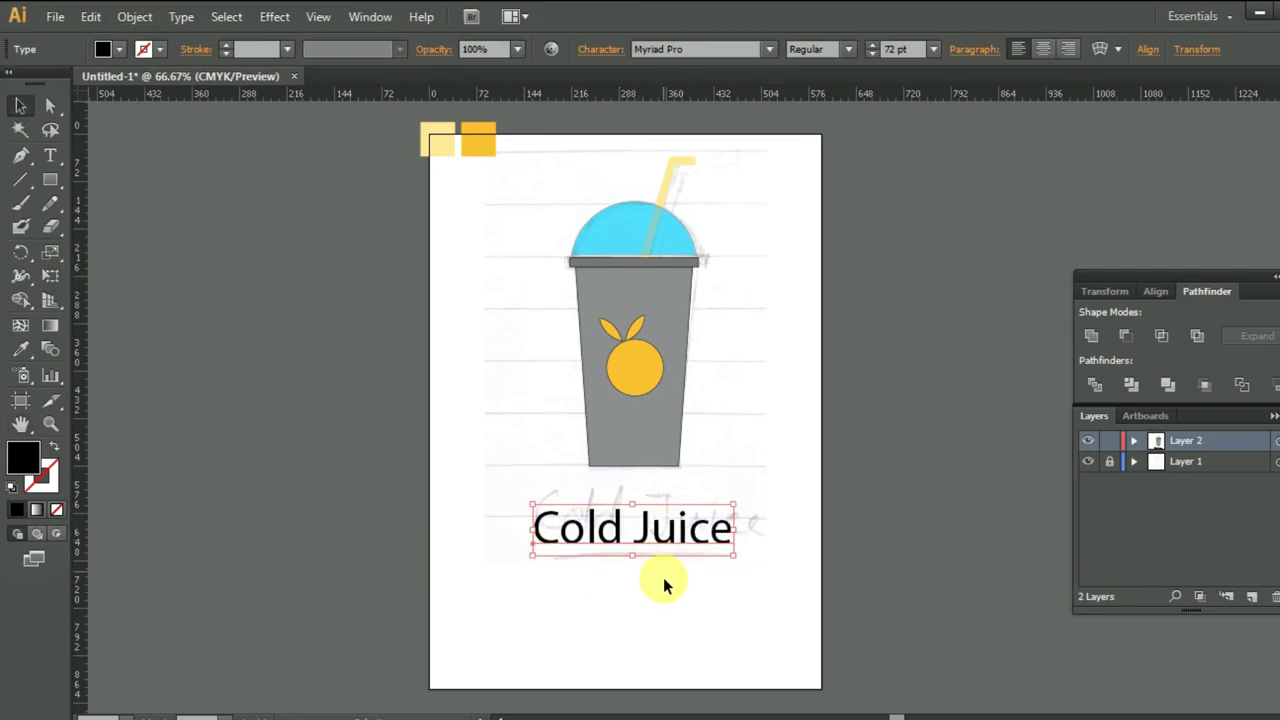
left_click(1088, 461)
scroll(796, 566, "up", 1)
left_click_drag(666, 565, 670, 540)
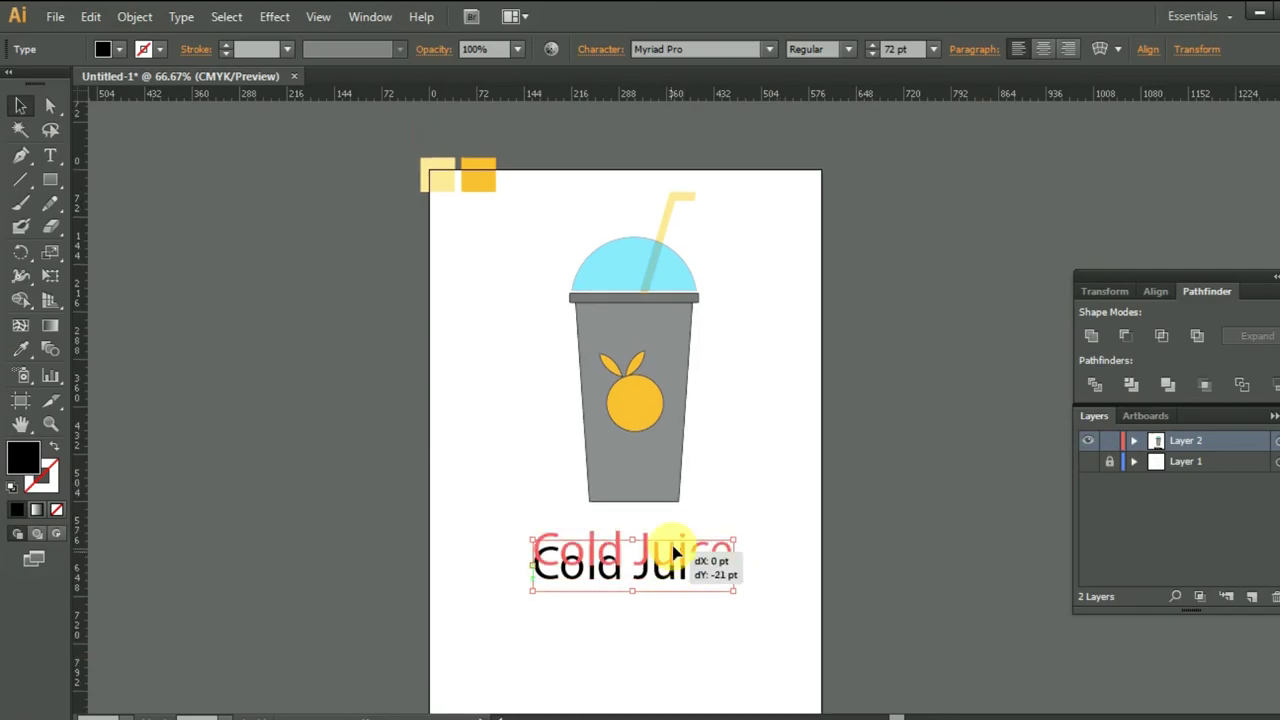
left_click(675, 634)
left_click(670, 557)
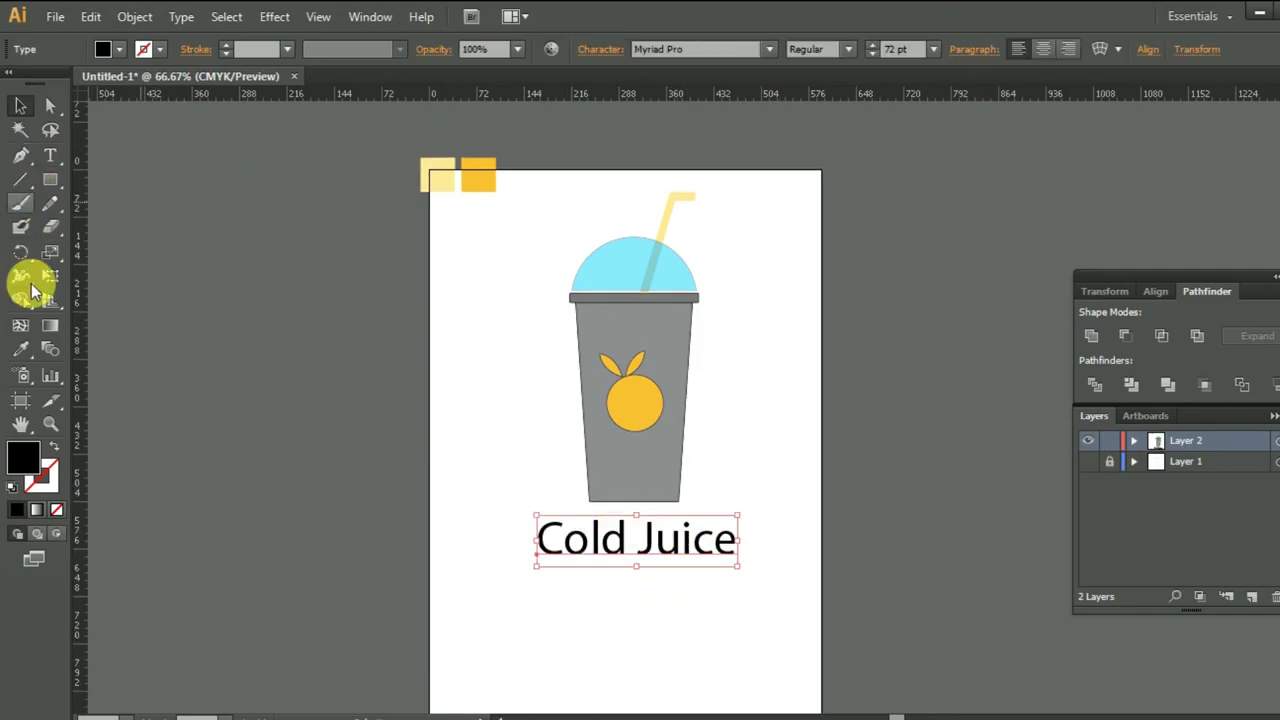
left_click(20, 348)
Step: Colour the 'Cold Juice' title with the orange sample swatch
left_click(478, 178)
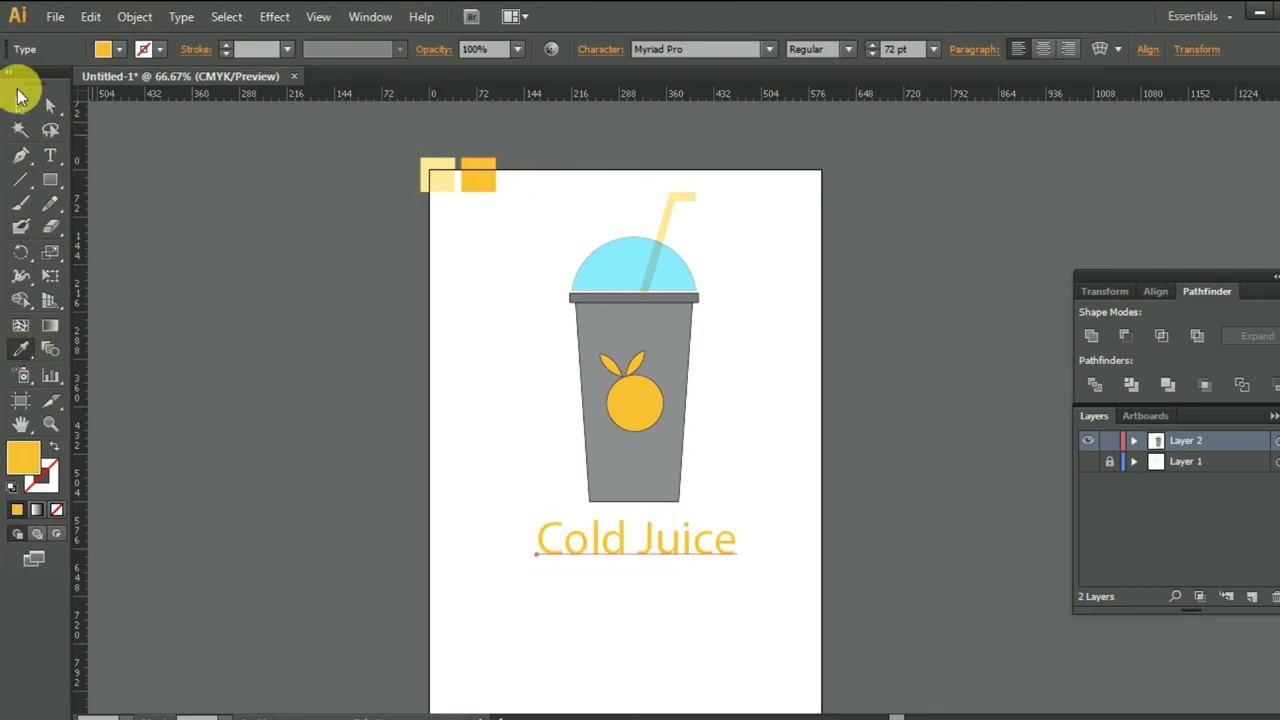
left_click(20, 100)
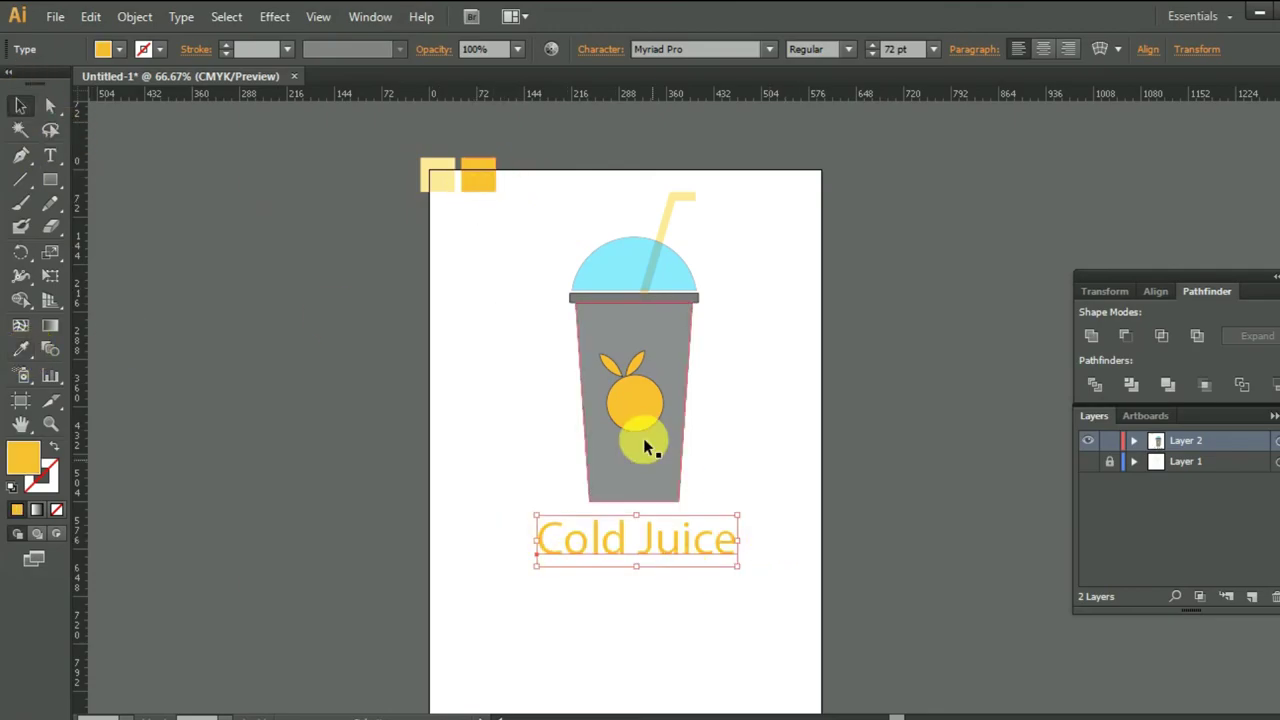
left_click(640, 425)
left_click(119, 49)
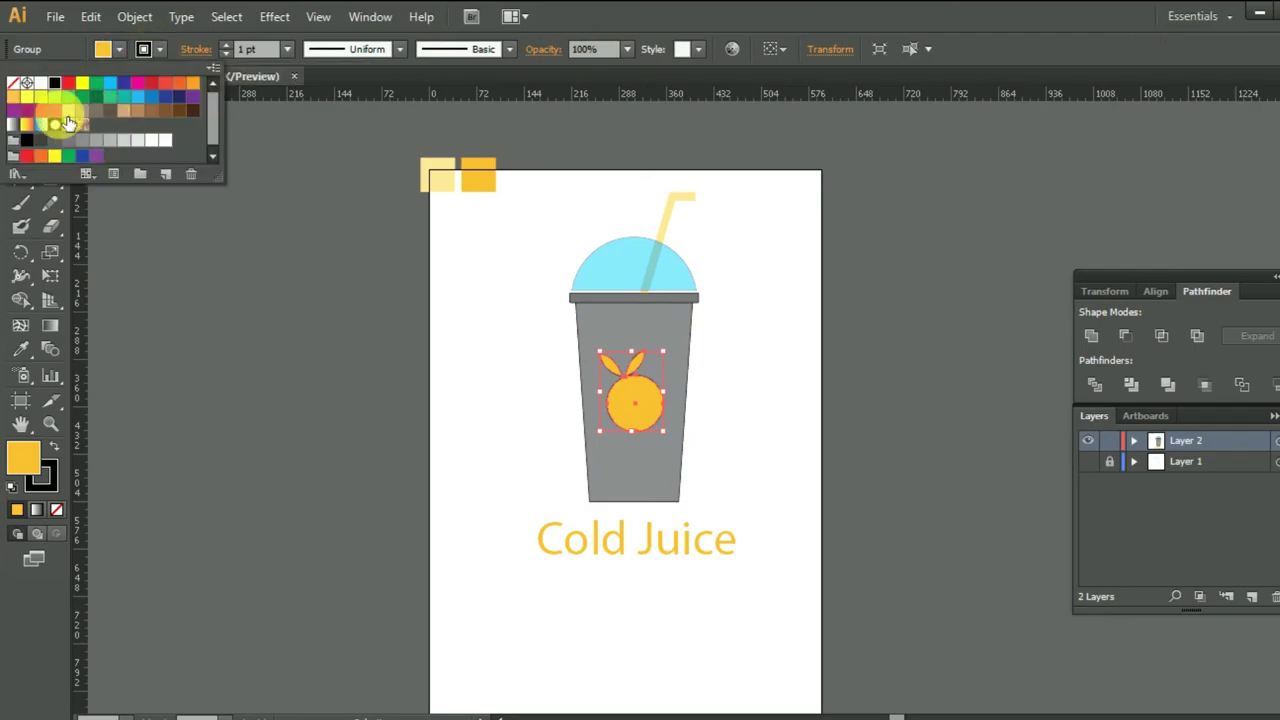
left_click(351, 365)
left_click(754, 450)
scroll(754, 450, "down", 1)
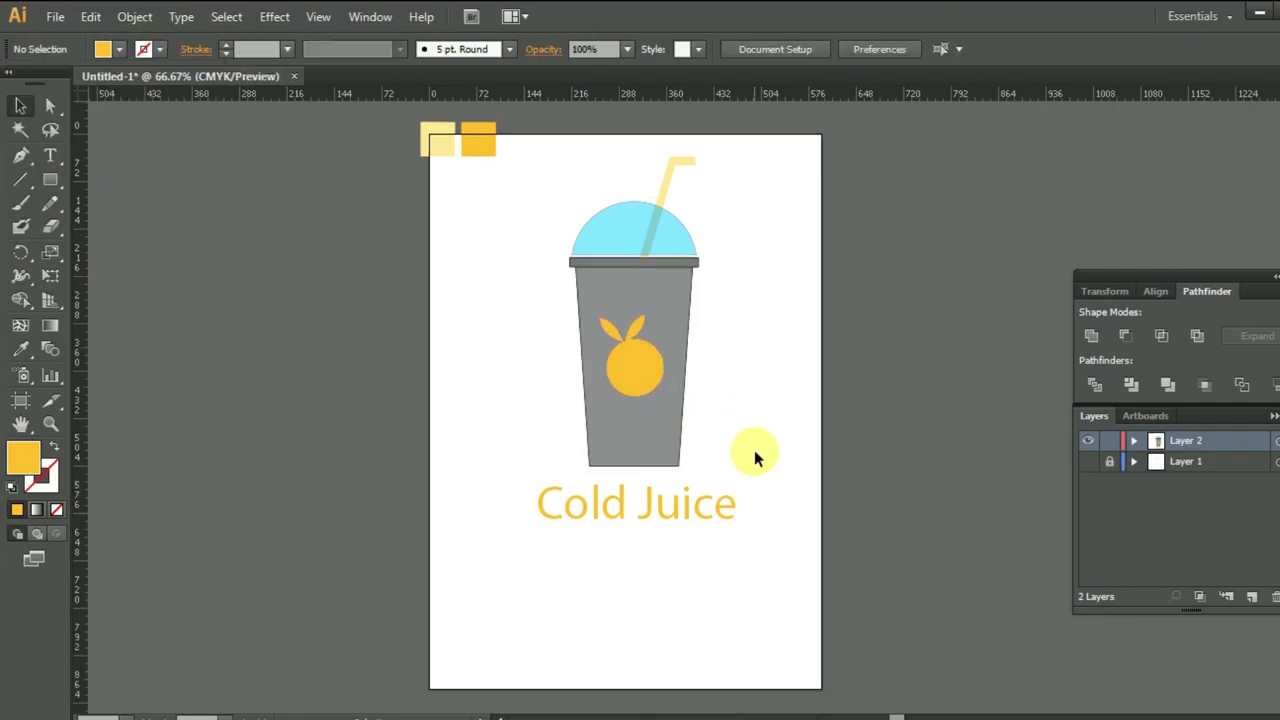
Step: Set the title's font to Blacksword and nudge it left to centre it
left_click(720, 510)
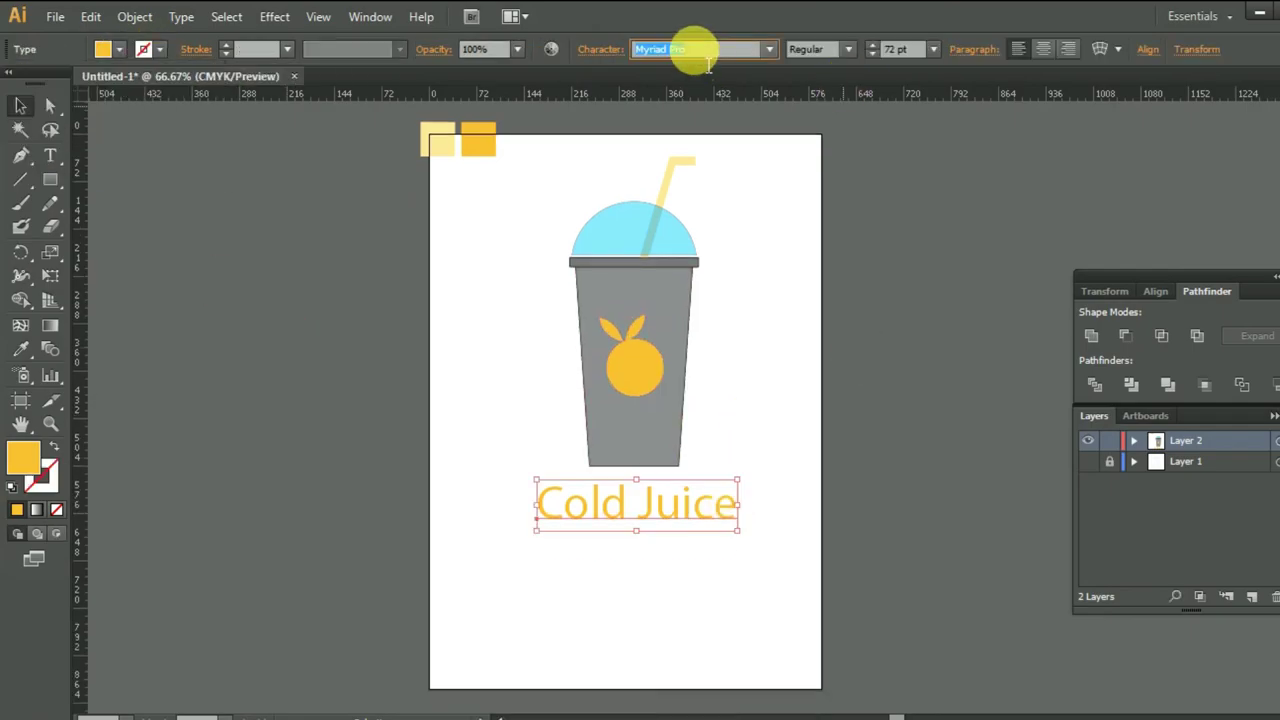
type("Blackword")
key("Return")
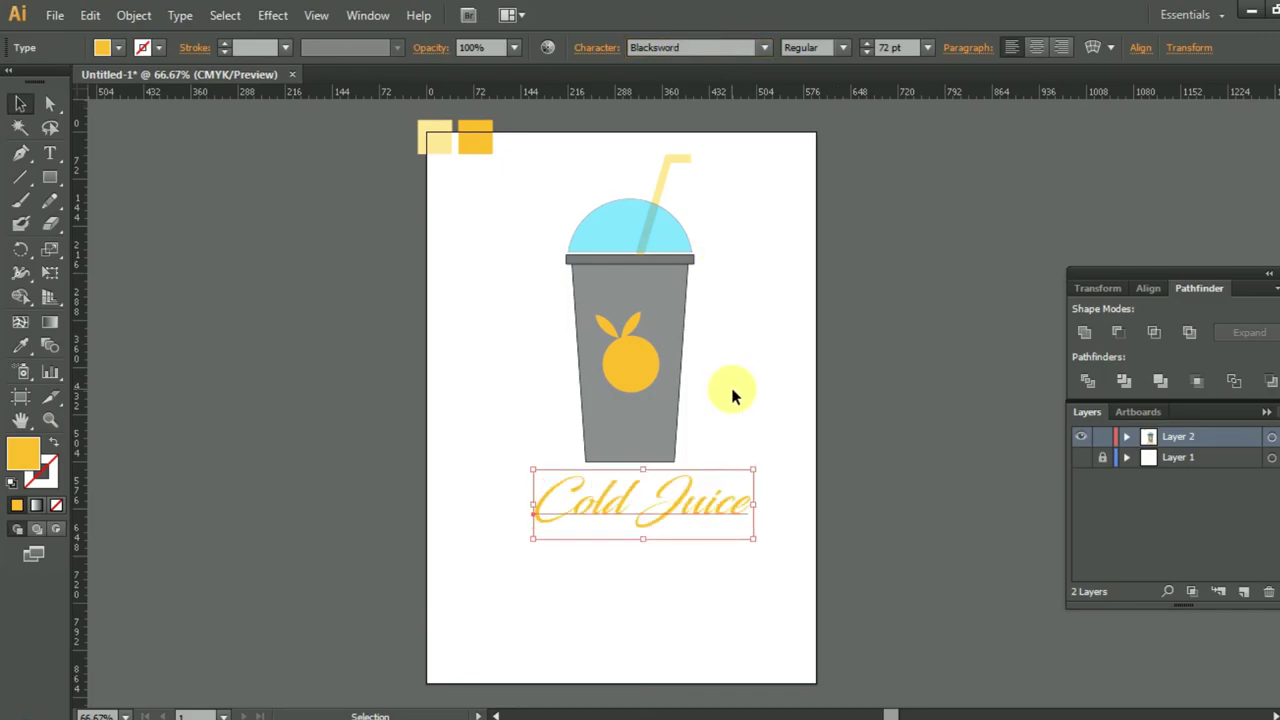
key("Left")
key("Left")
key("Left")
key("Left")
key("Left")
key("Left")
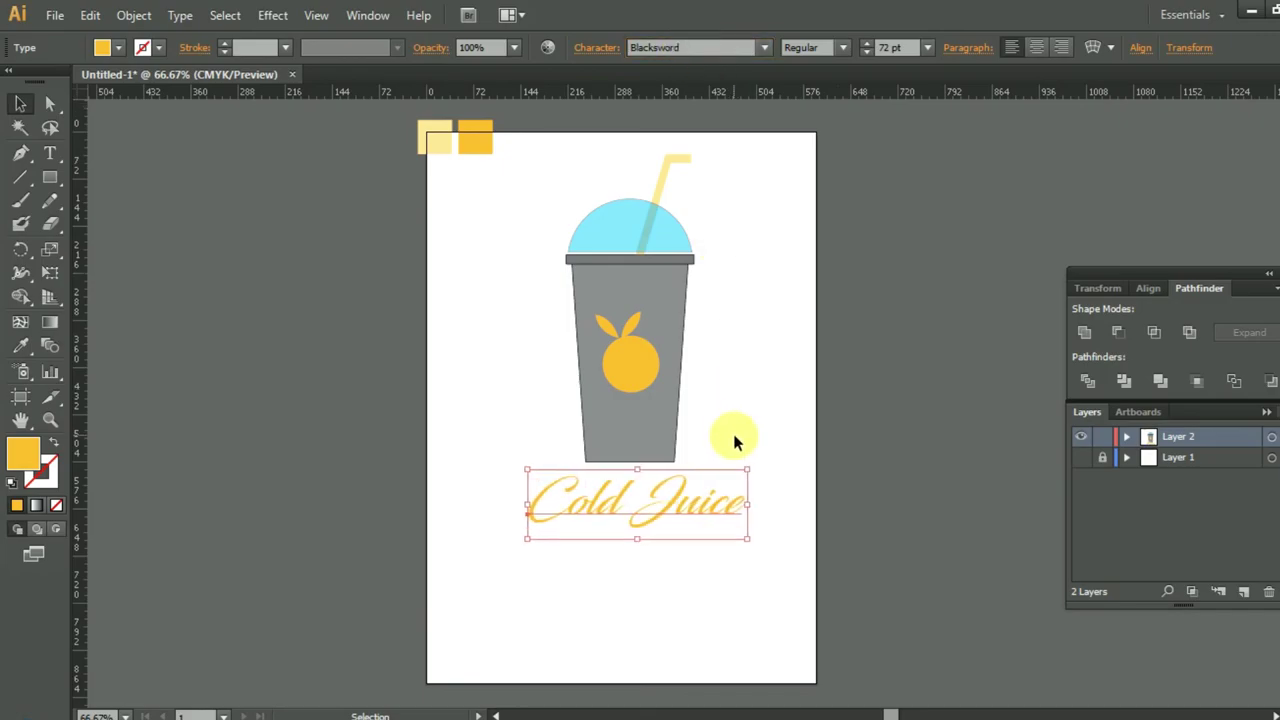
key("Left")
key("Left")
key("Left")
key("Left")
key("Left")
key("Left")
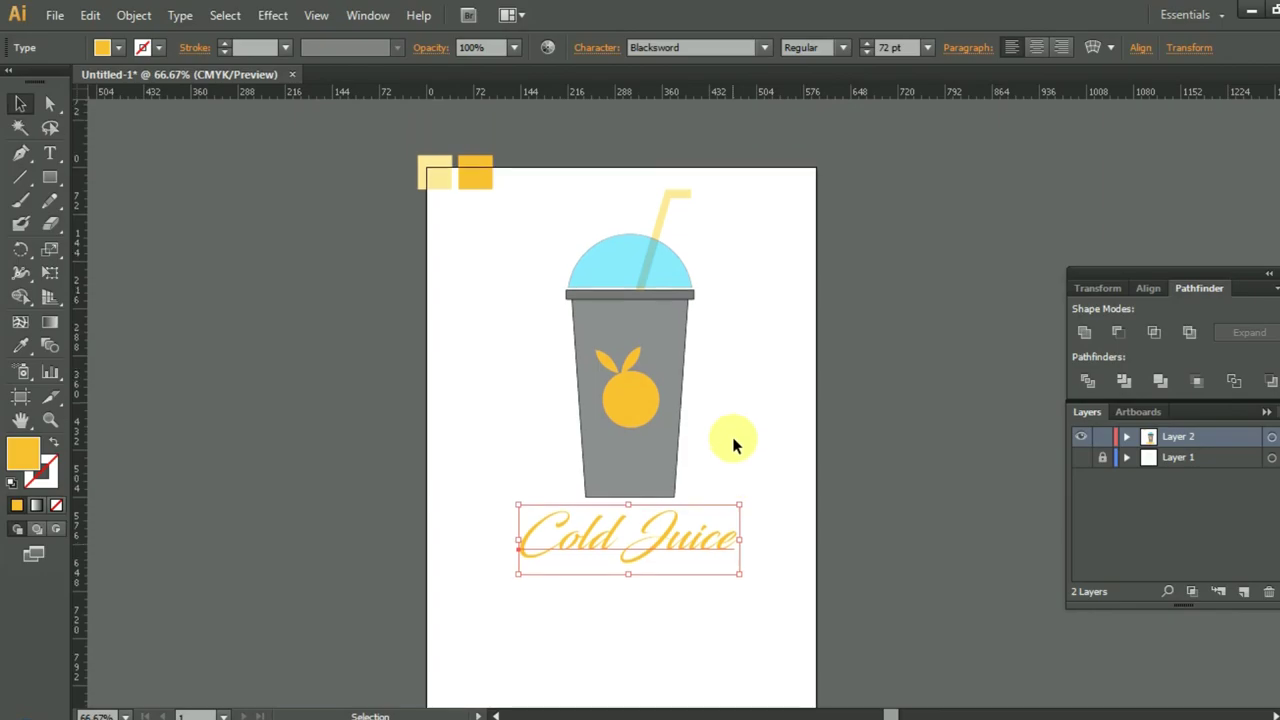
left_click(766, 428)
Step: Marquee-select the two colour sample squares at the top-left and delete them
left_click_drag(335, 112, 519, 173)
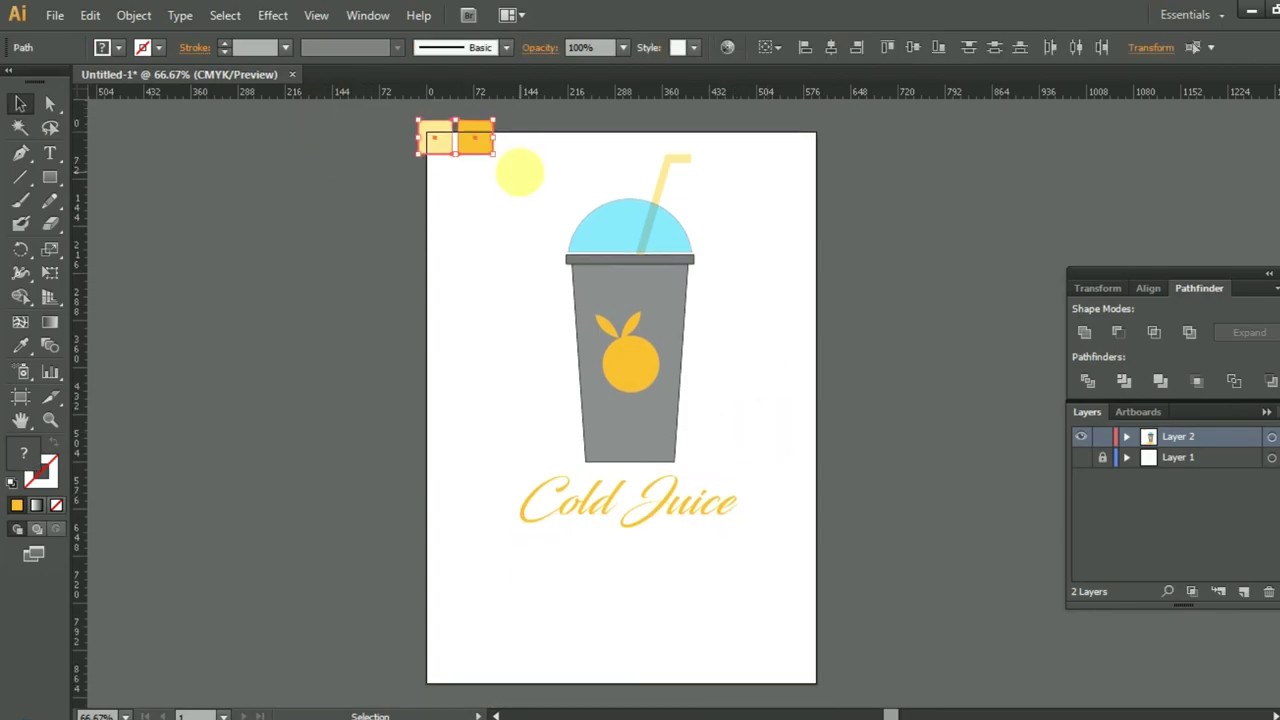
key("Delete")
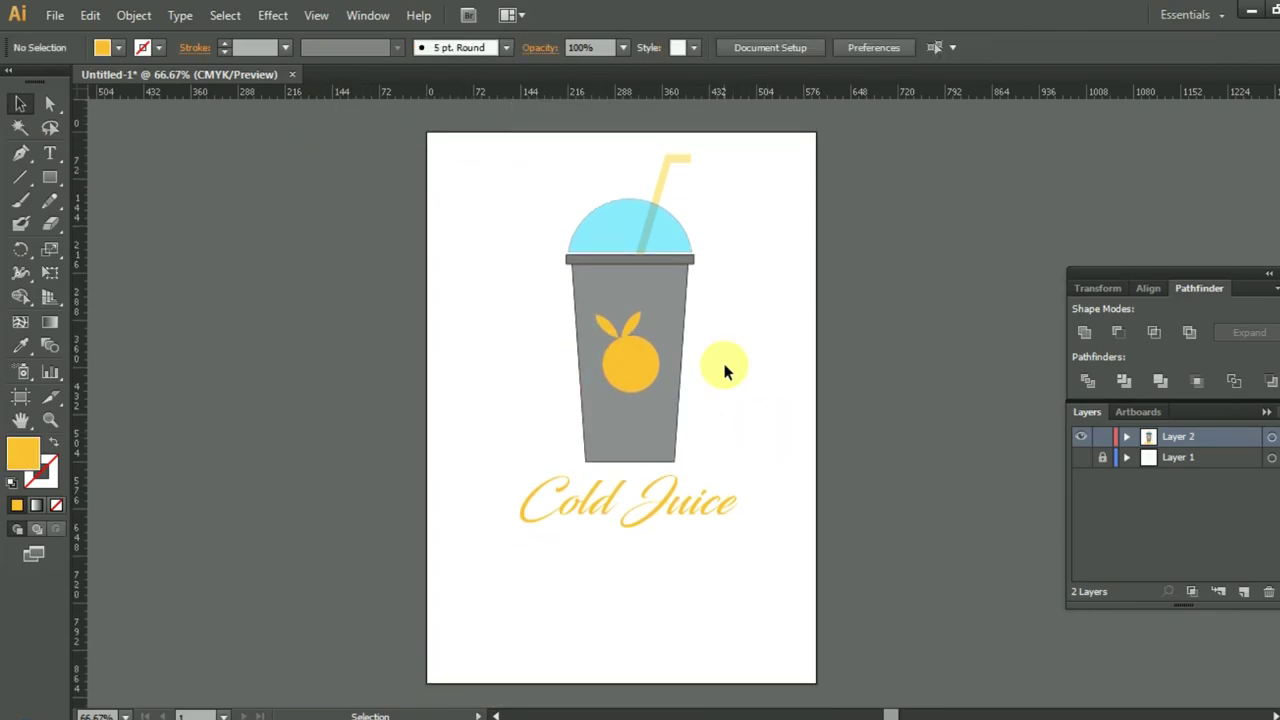